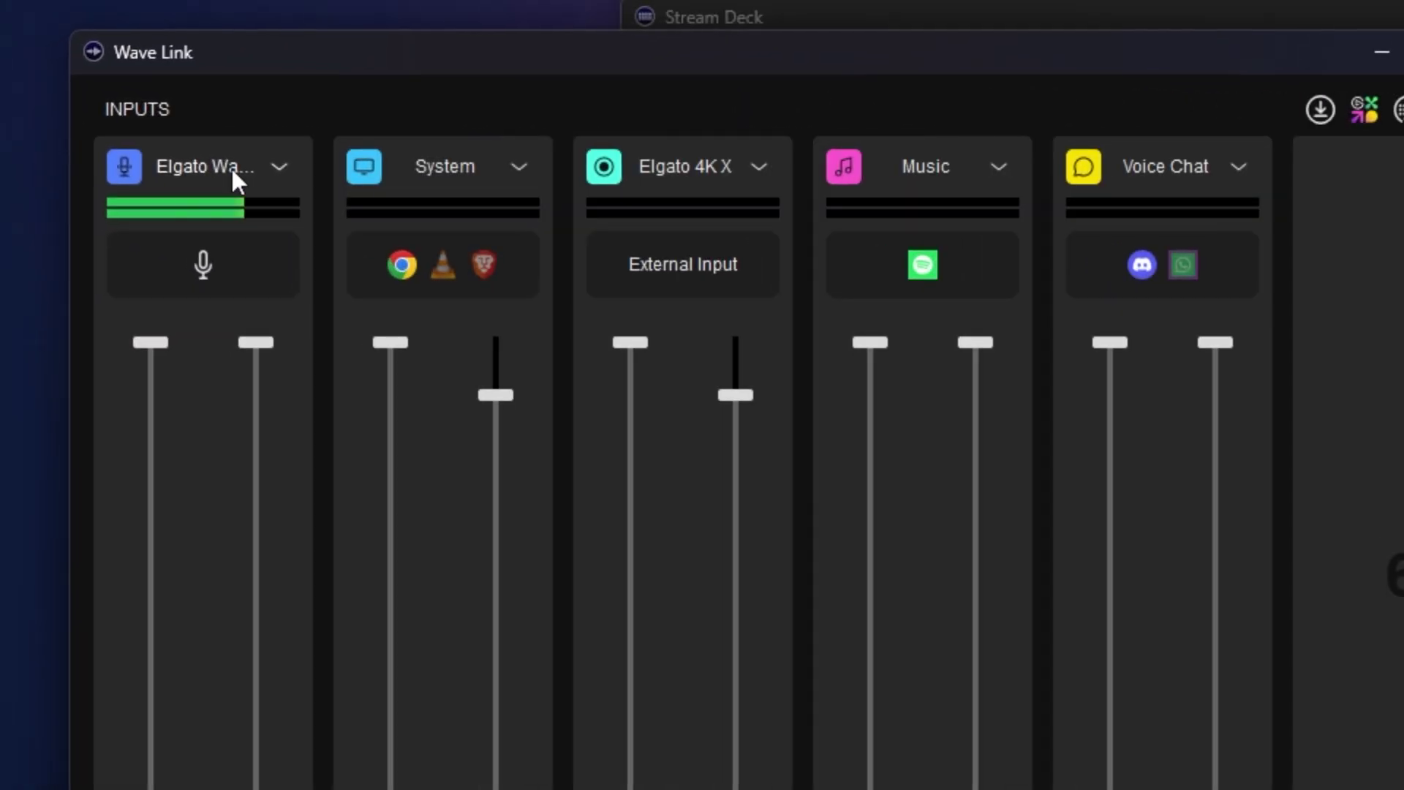
Review the Elgato Wave microphone's audio effects in Wave Link, then bring Stream Deck forward
left_click(231, 169)
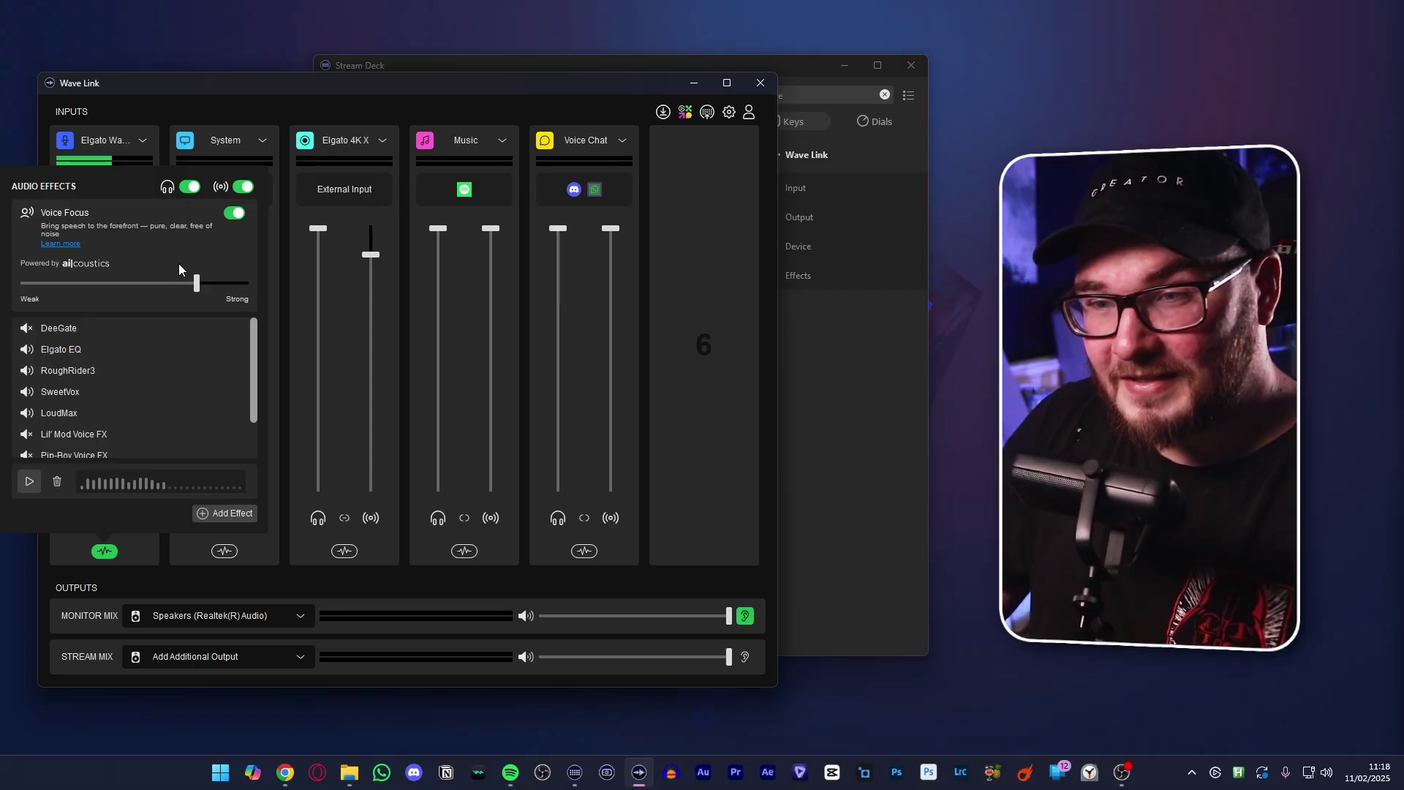
scroll(81, 417, "down", 2)
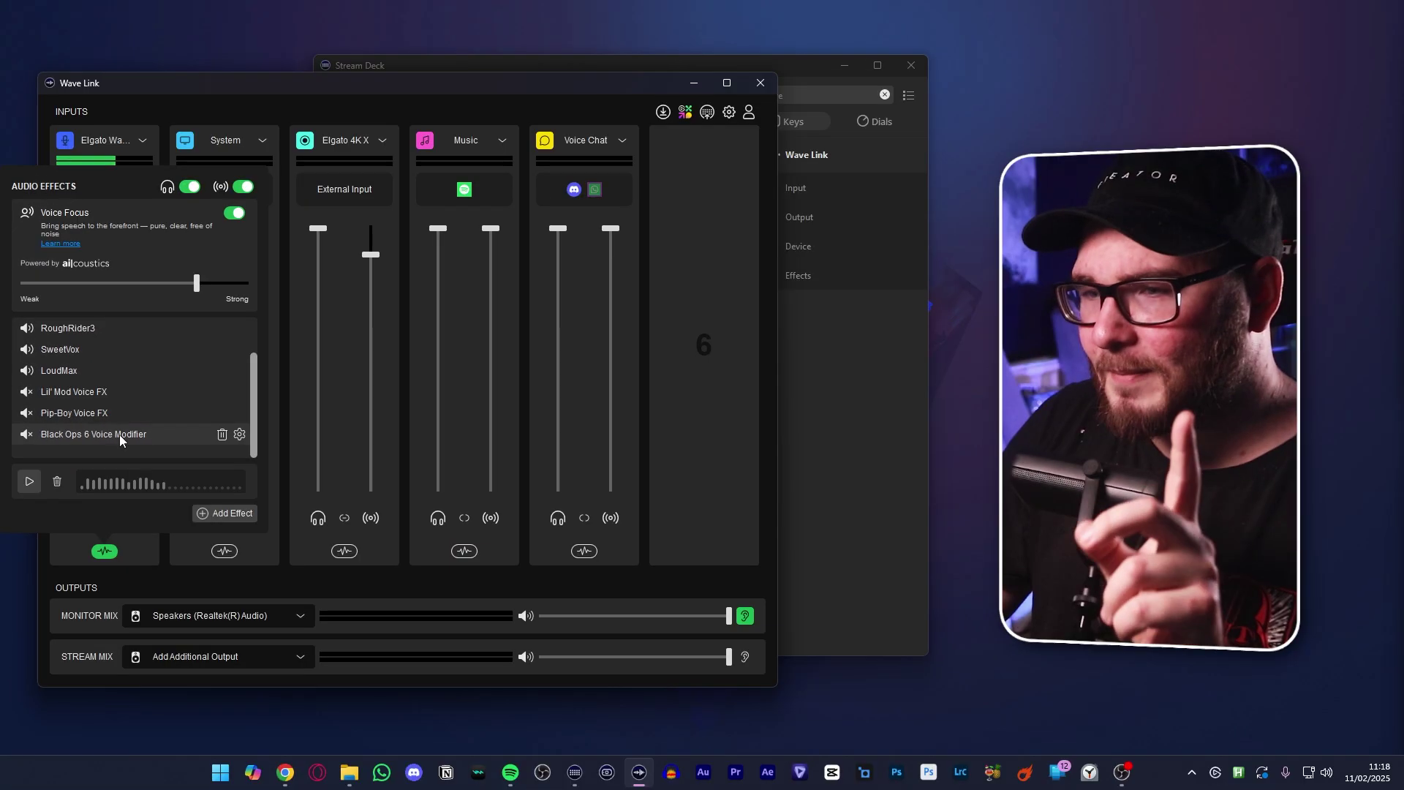
left_click(313, 579)
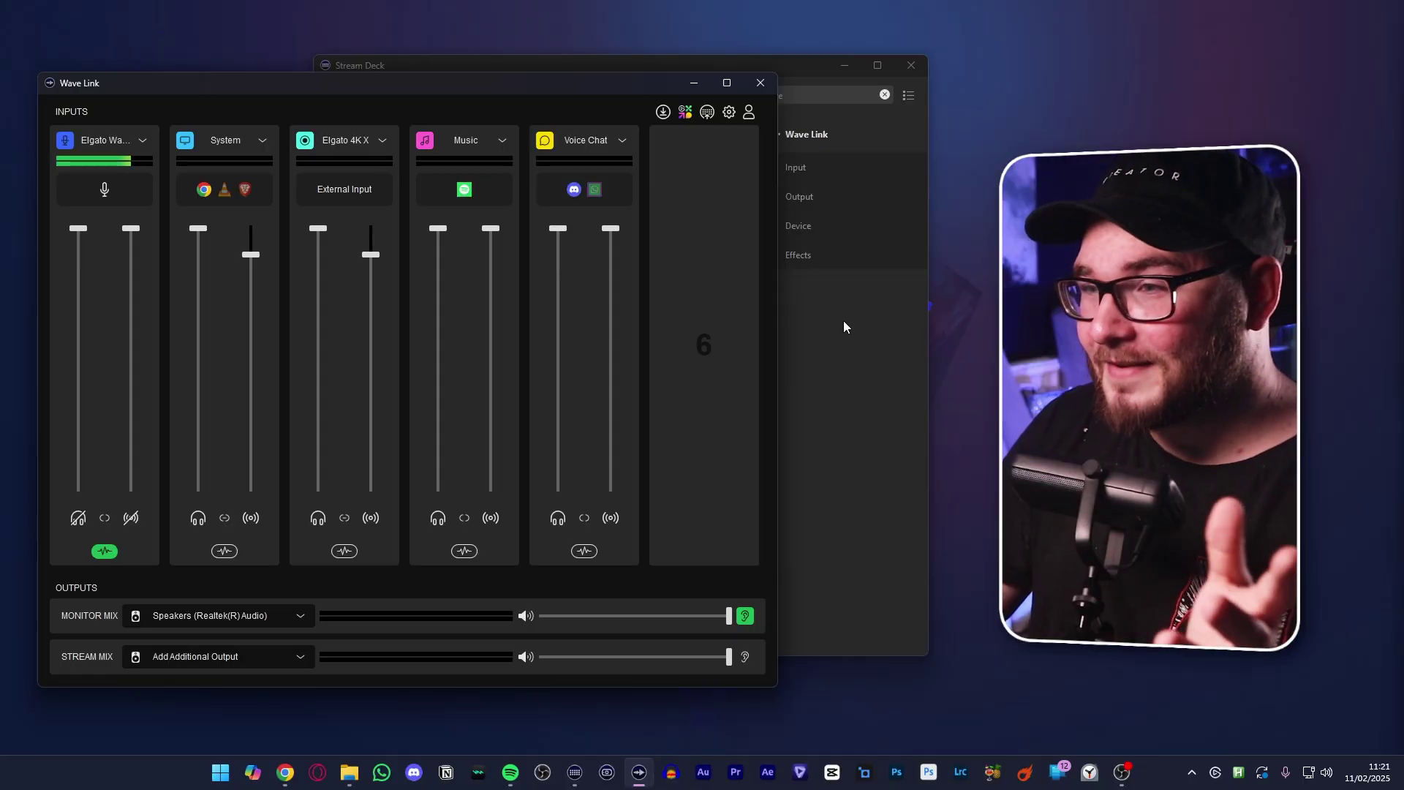
mouse_move(759, 254)
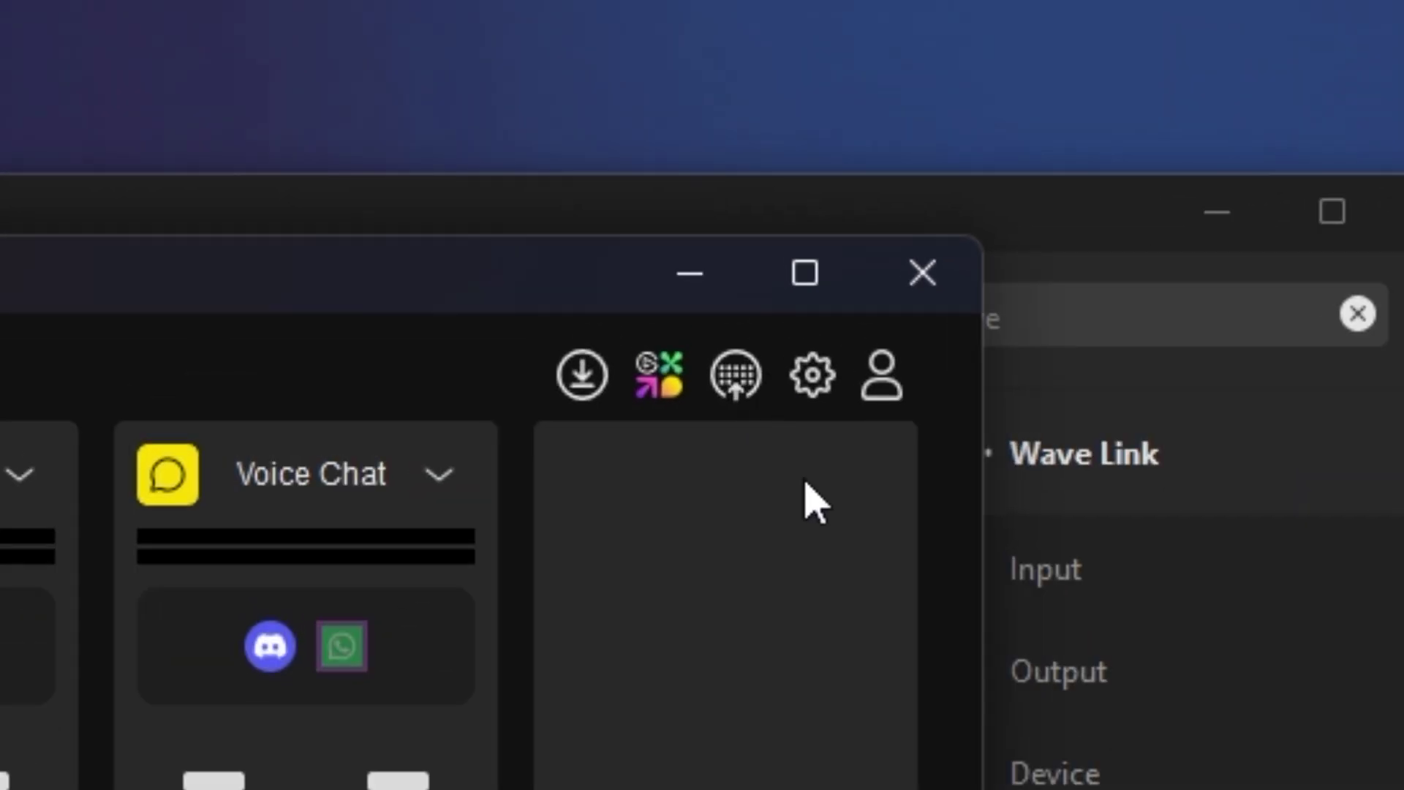
left_click(1125, 527)
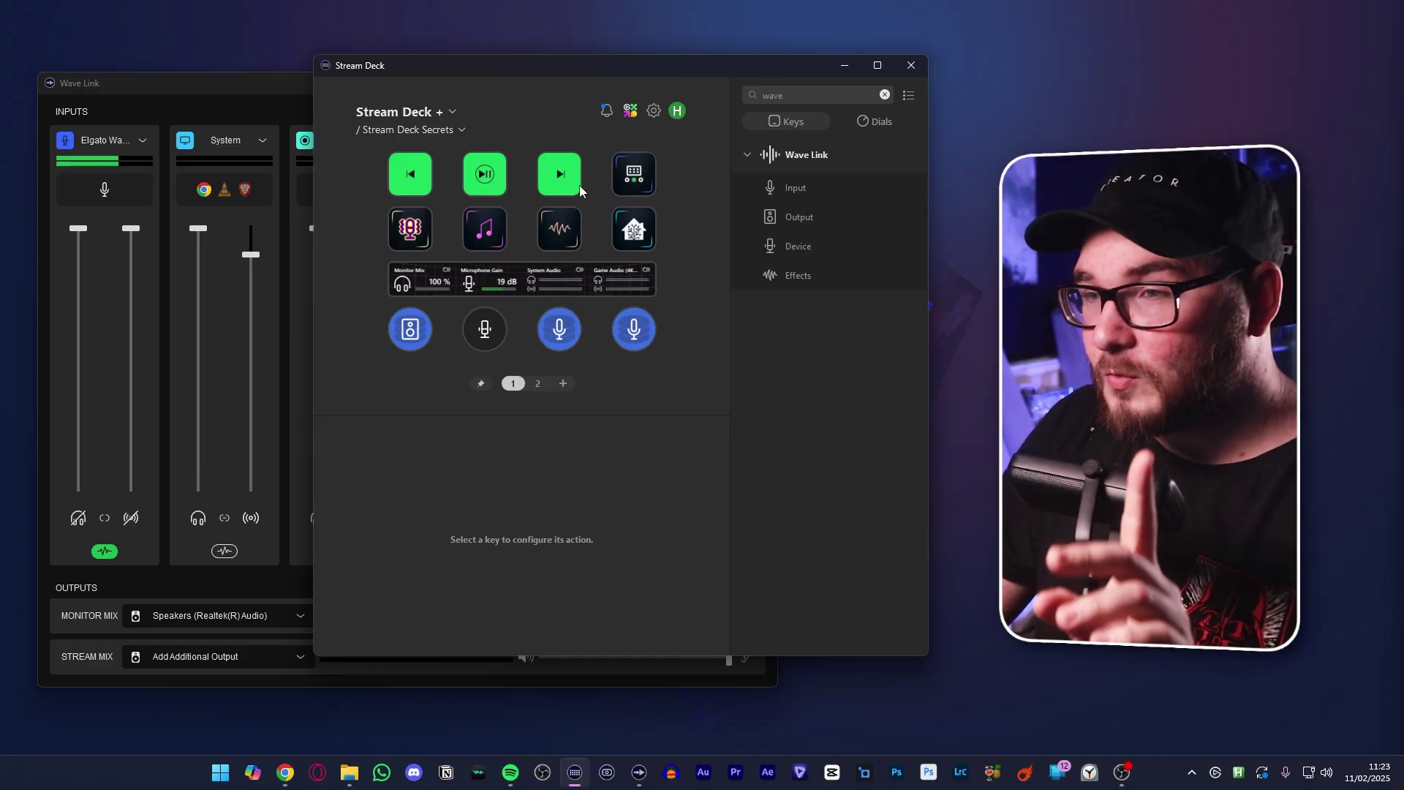
Switch the device to the standard 15-key Stream Deck and back to the Stream Deck +
left_click(444, 104)
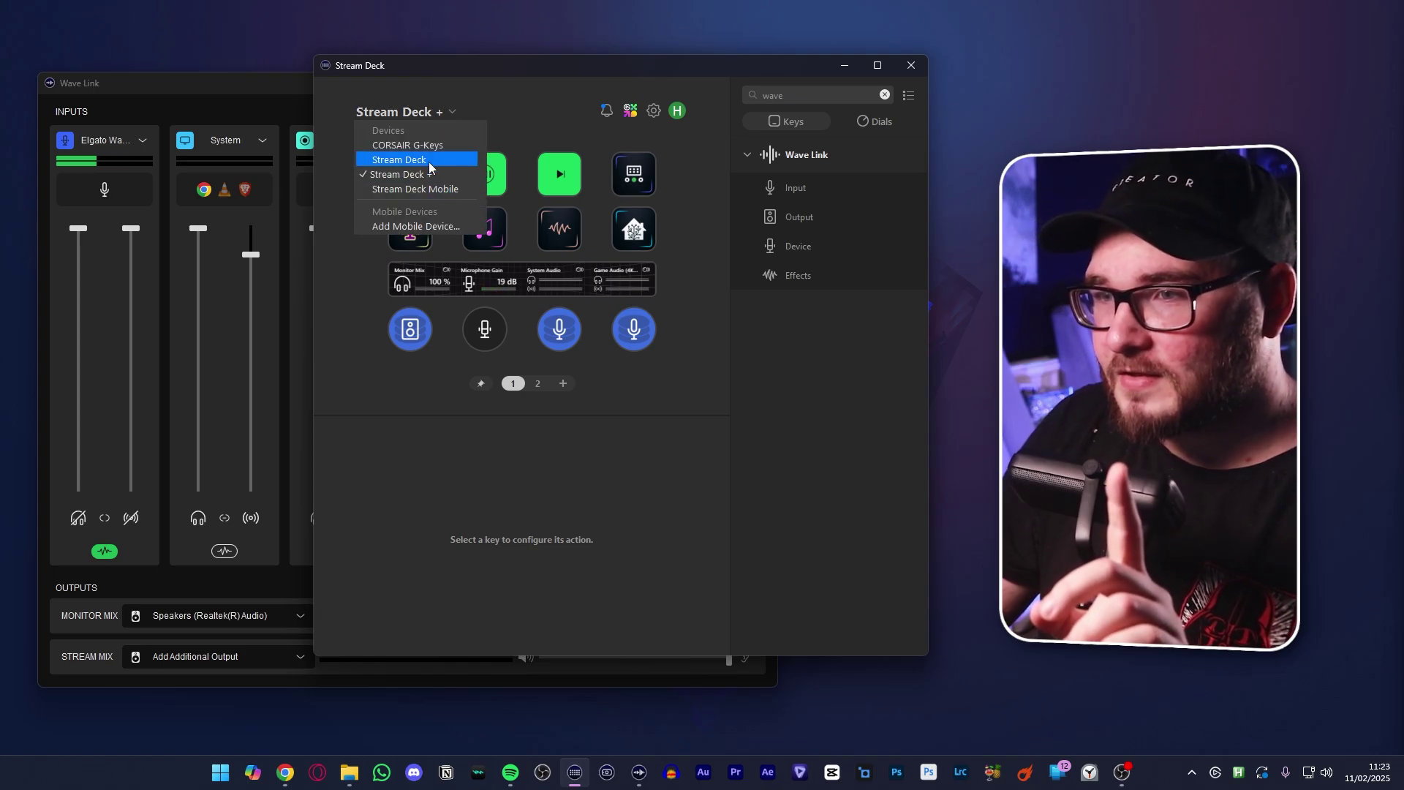
left_click(429, 160)
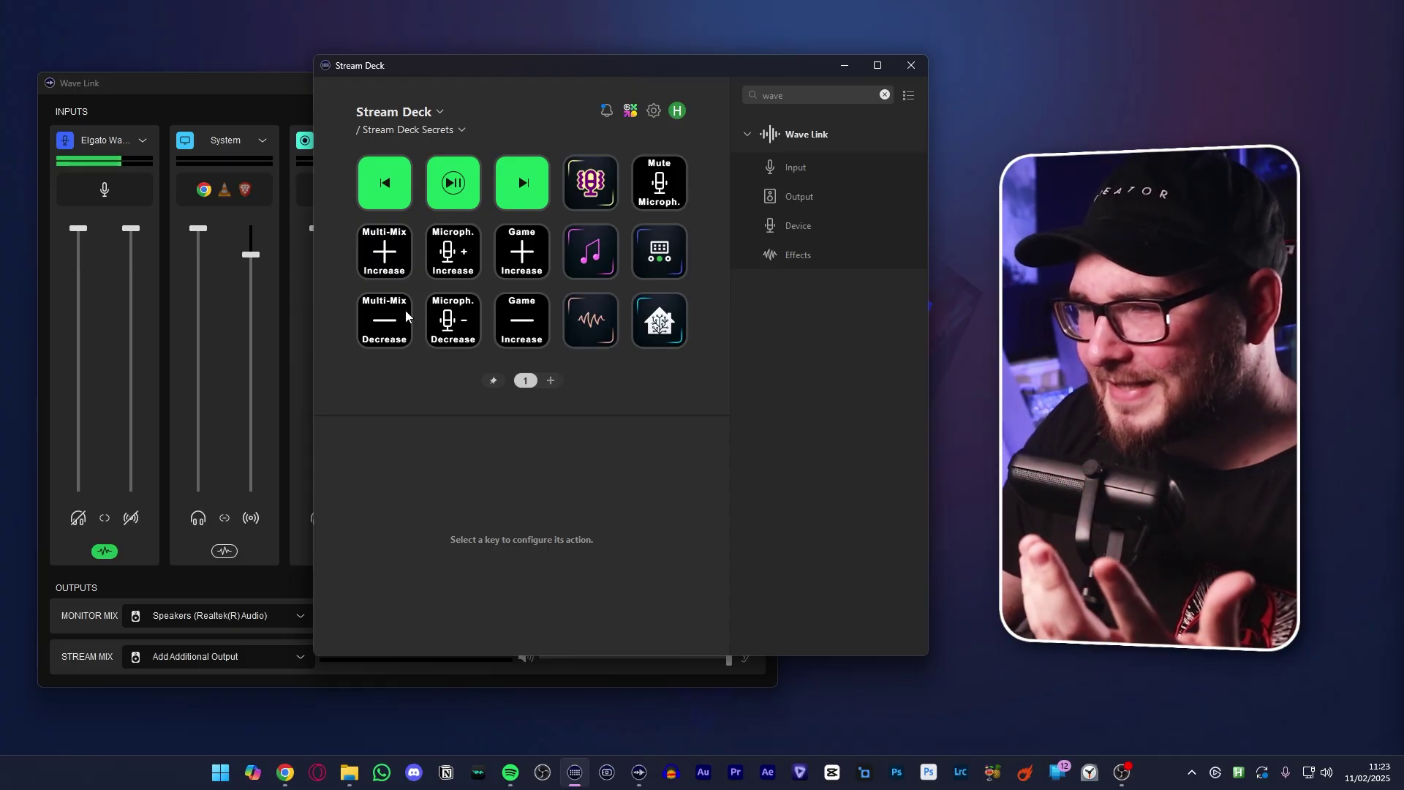
left_click(440, 111)
left_click(404, 172)
Inspect the Spotify Play/Pause and Next Song keys and search the action library for 'spo'
left_click(484, 173)
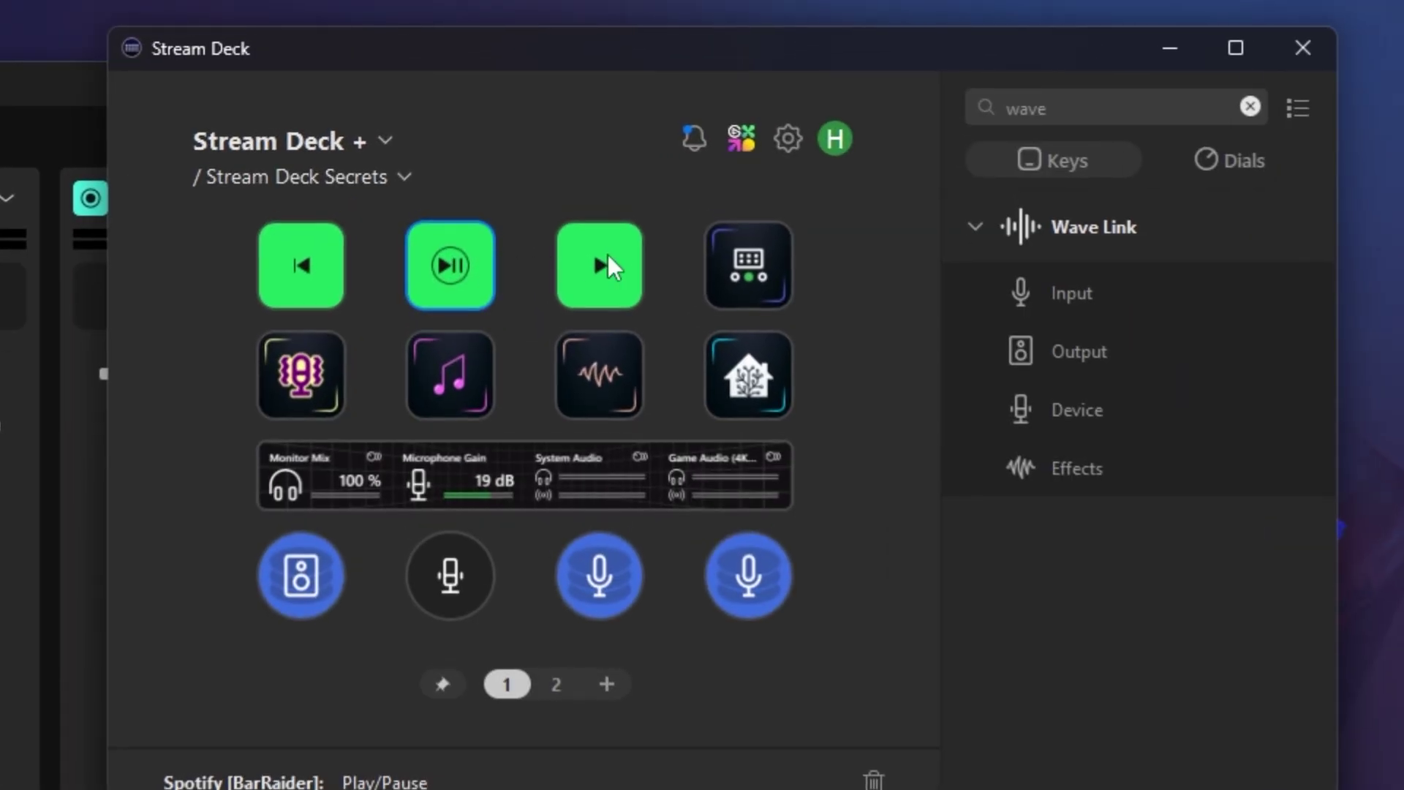
left_click(564, 172)
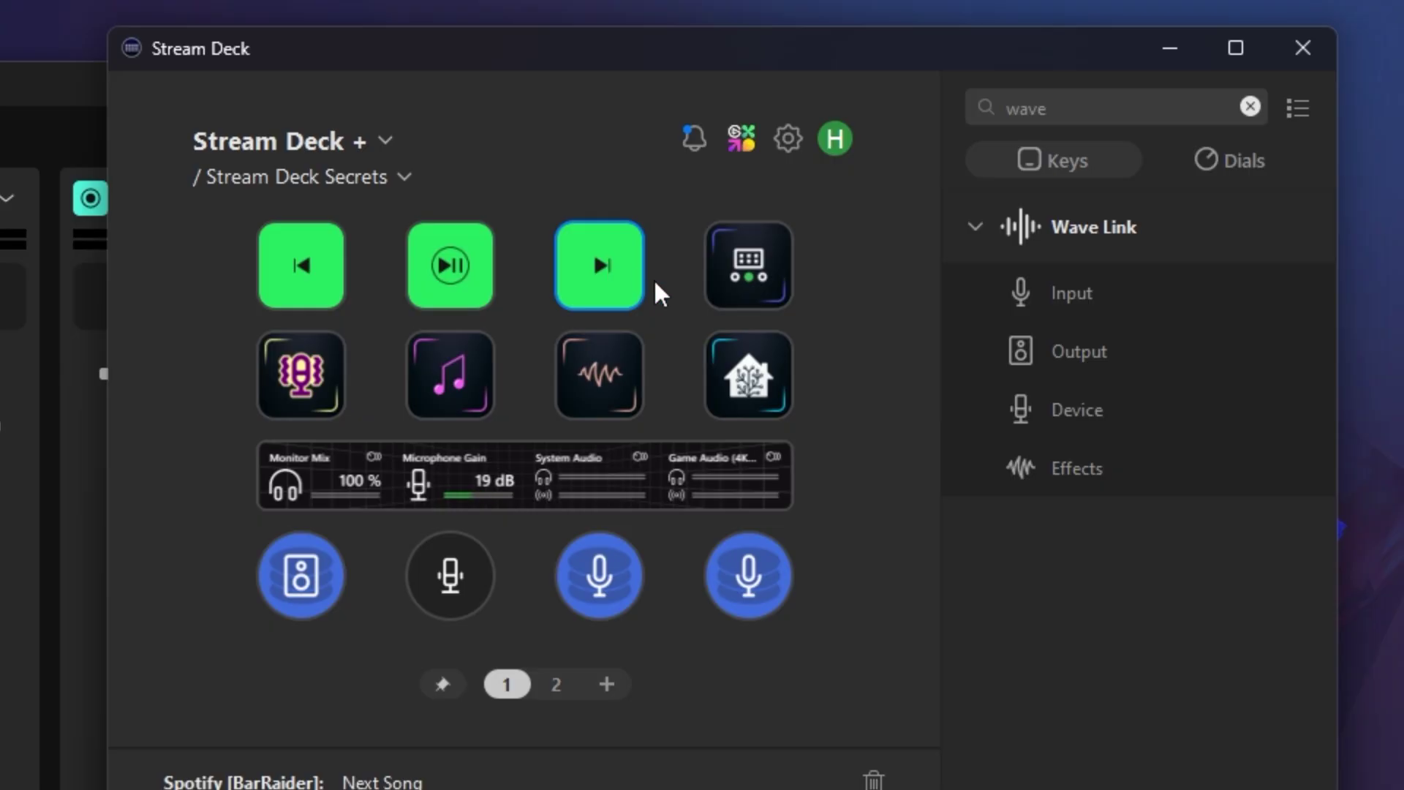
left_click(1250, 106)
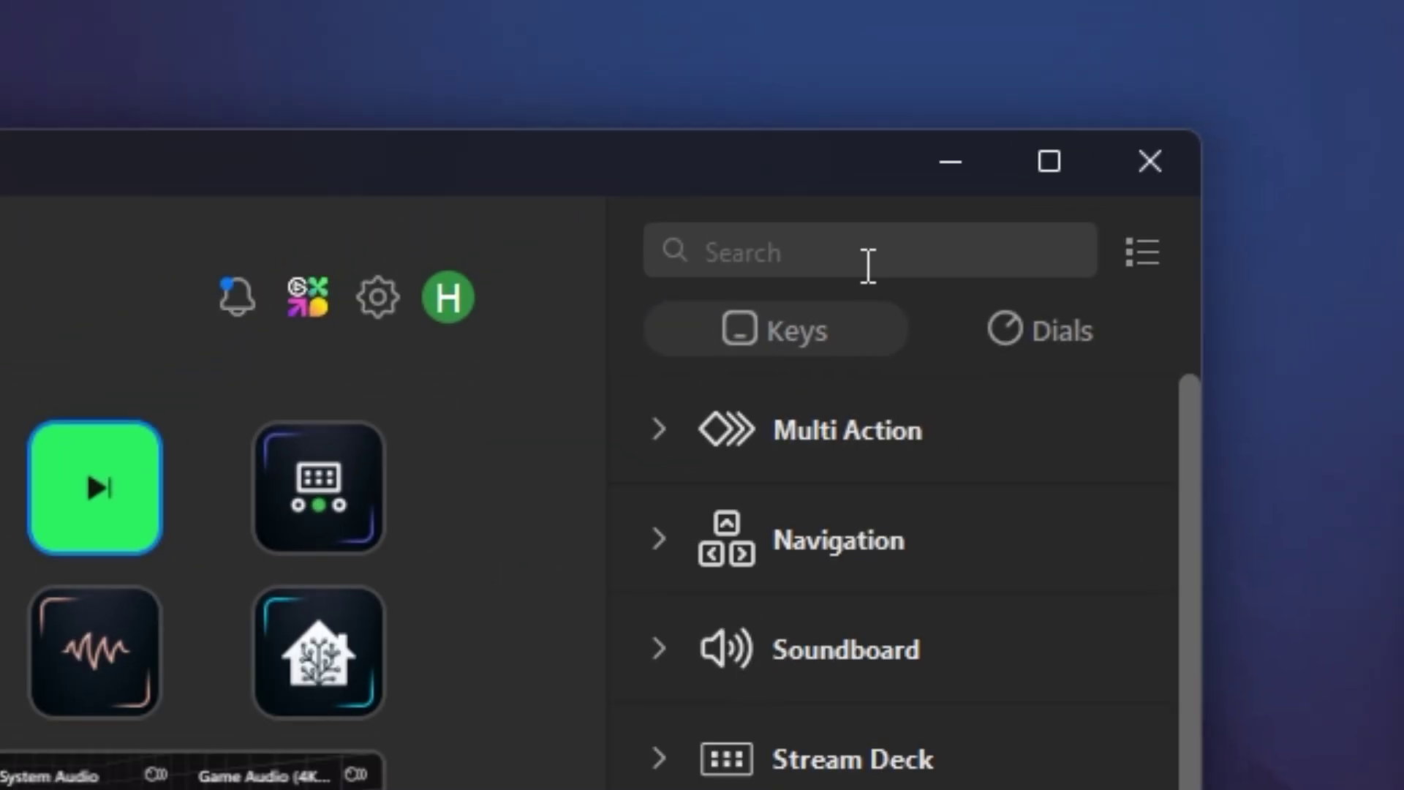
type("spotify")
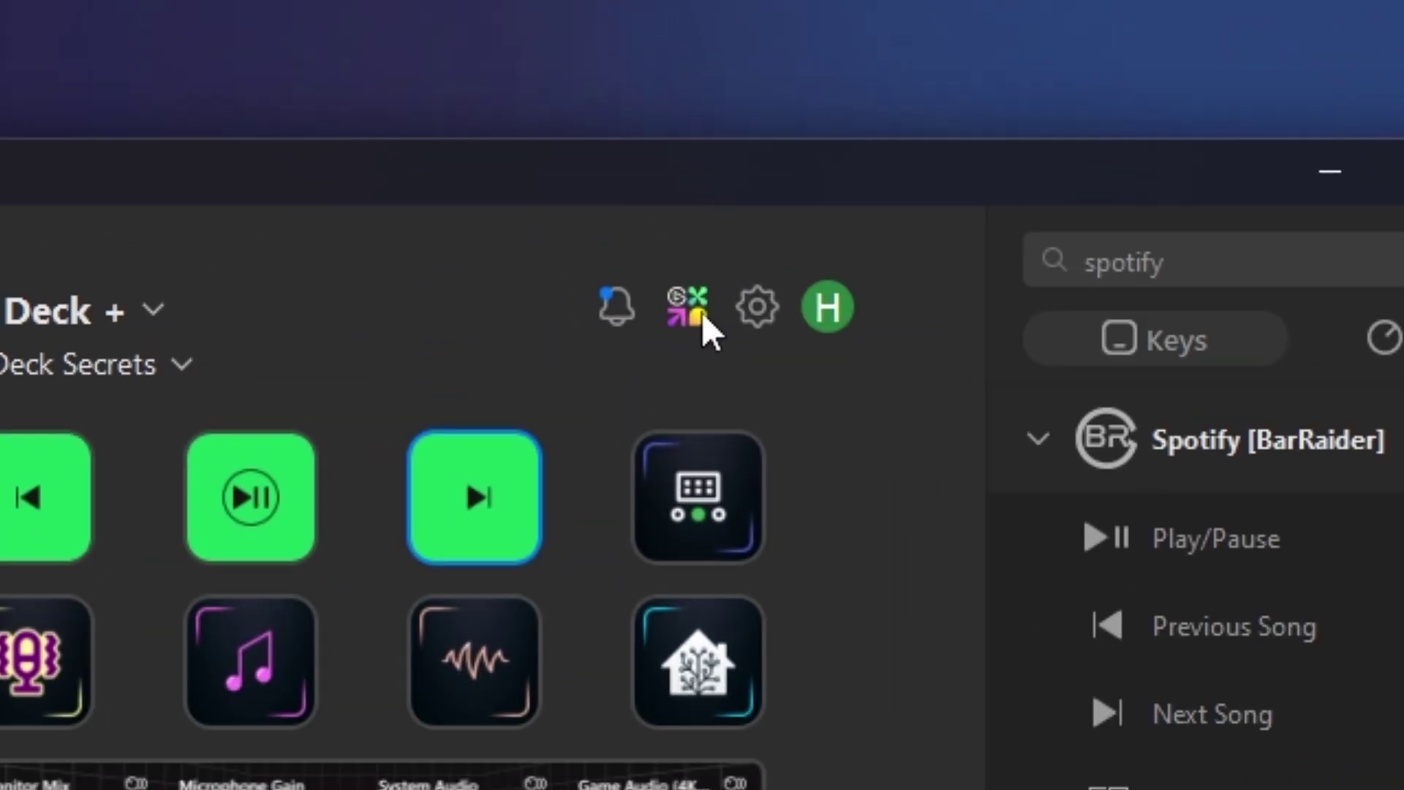
Search the Elgato Marketplace for 'spotify' and open the Spotify Integration plugin page
left_click(687, 306)
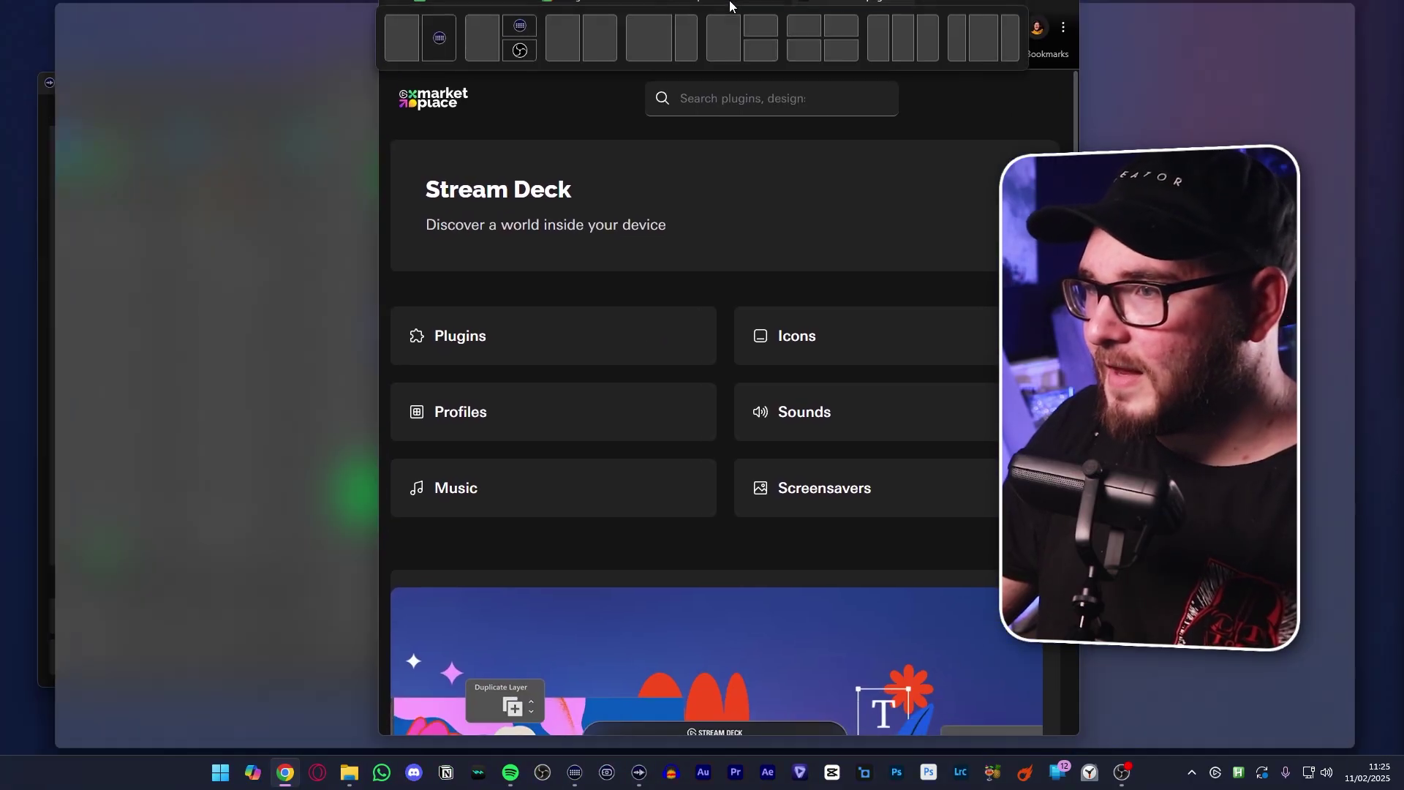
left_click(651, 115)
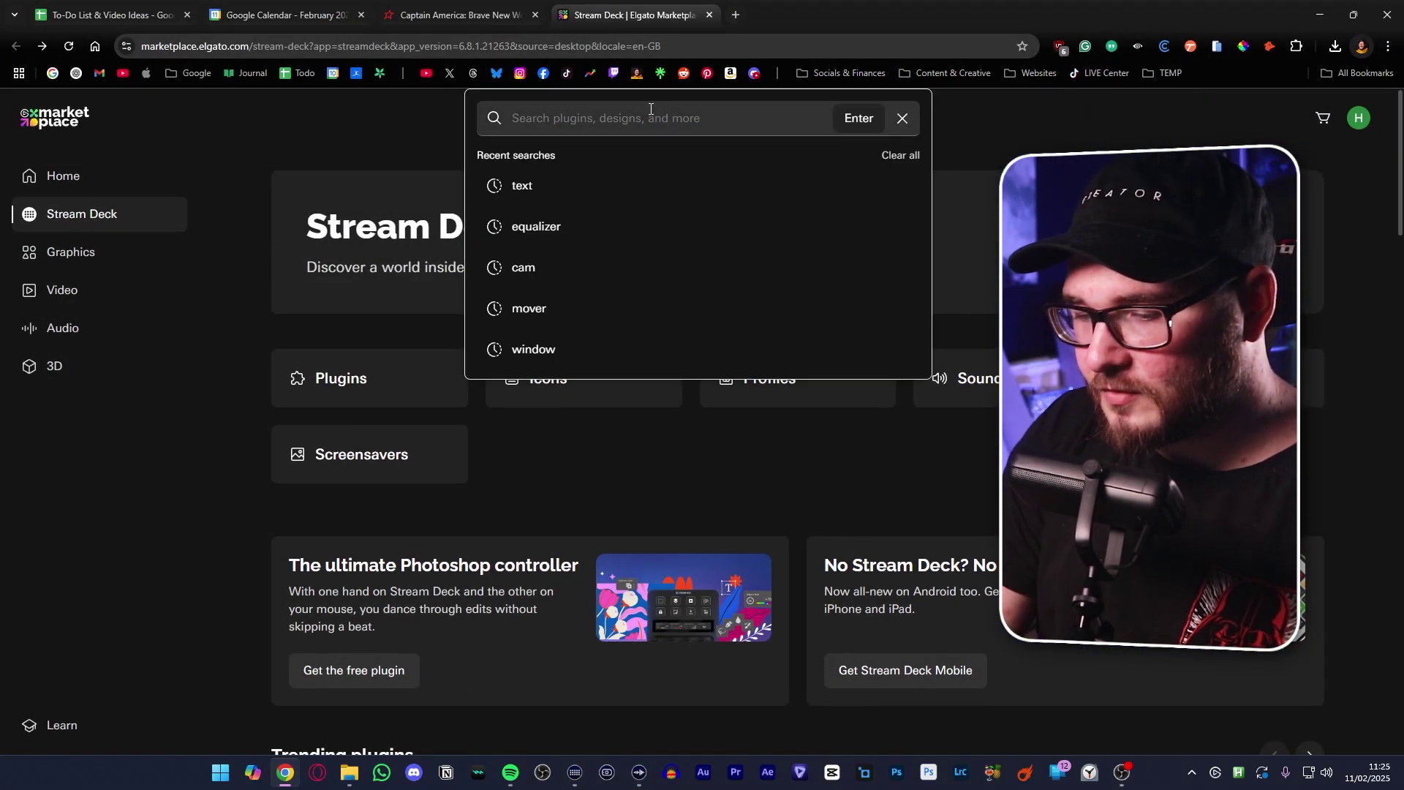
type("spotify")
key("Return")
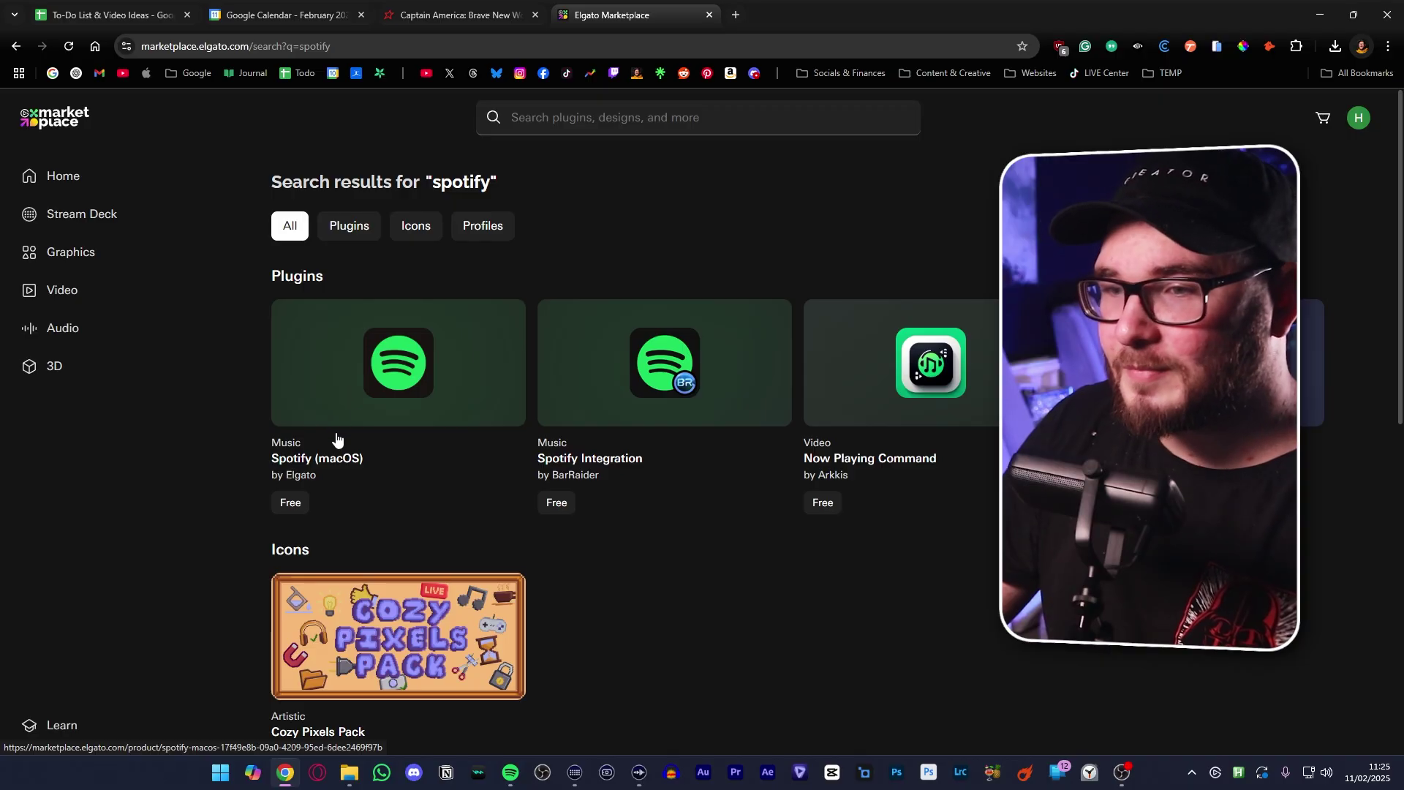
left_click(582, 468)
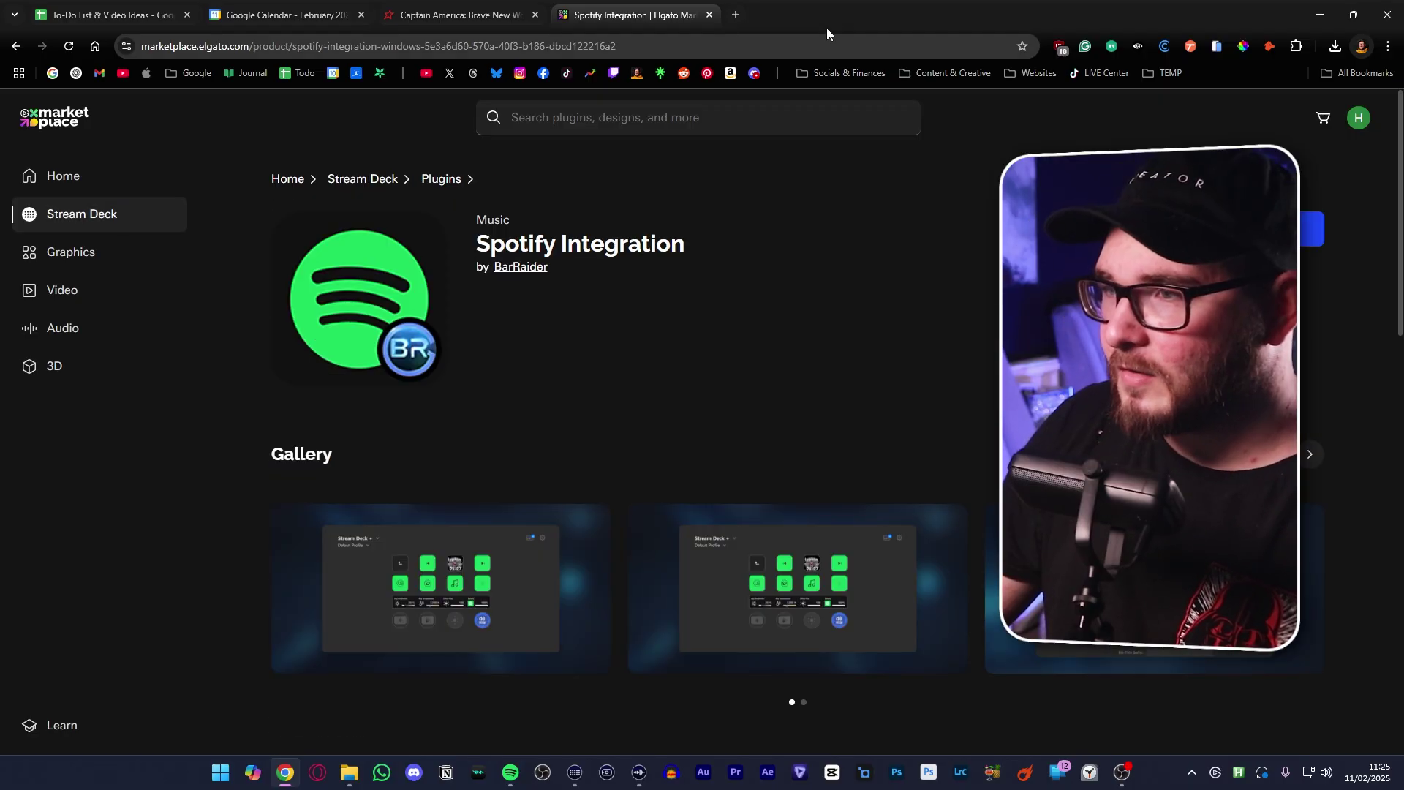
left_click_drag(827, 28, 610, 28)
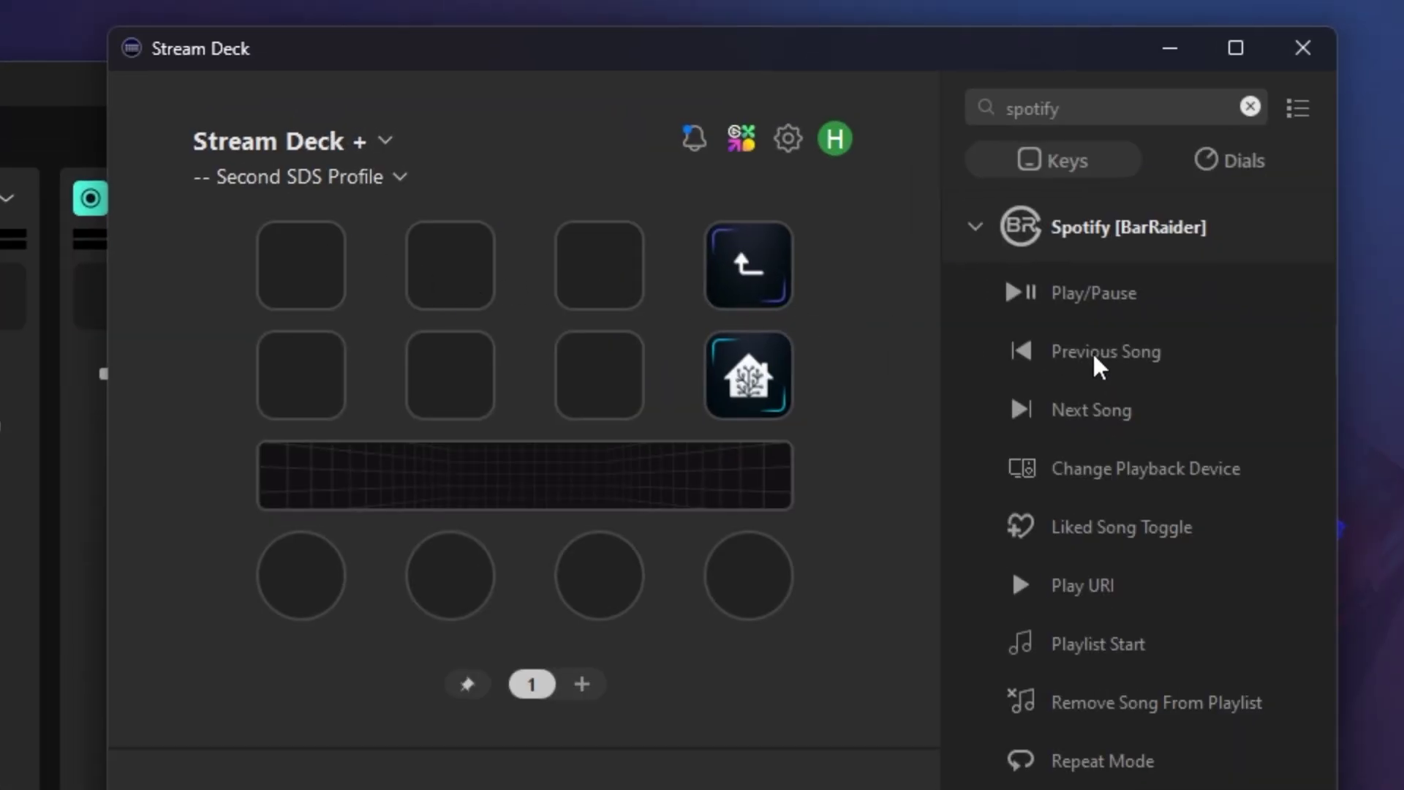
Place Previous Song, Play/Pause and Next Song on the first three top-row keys and check Play/Pause's playback devices
left_click_drag(1093, 292, 458, 265)
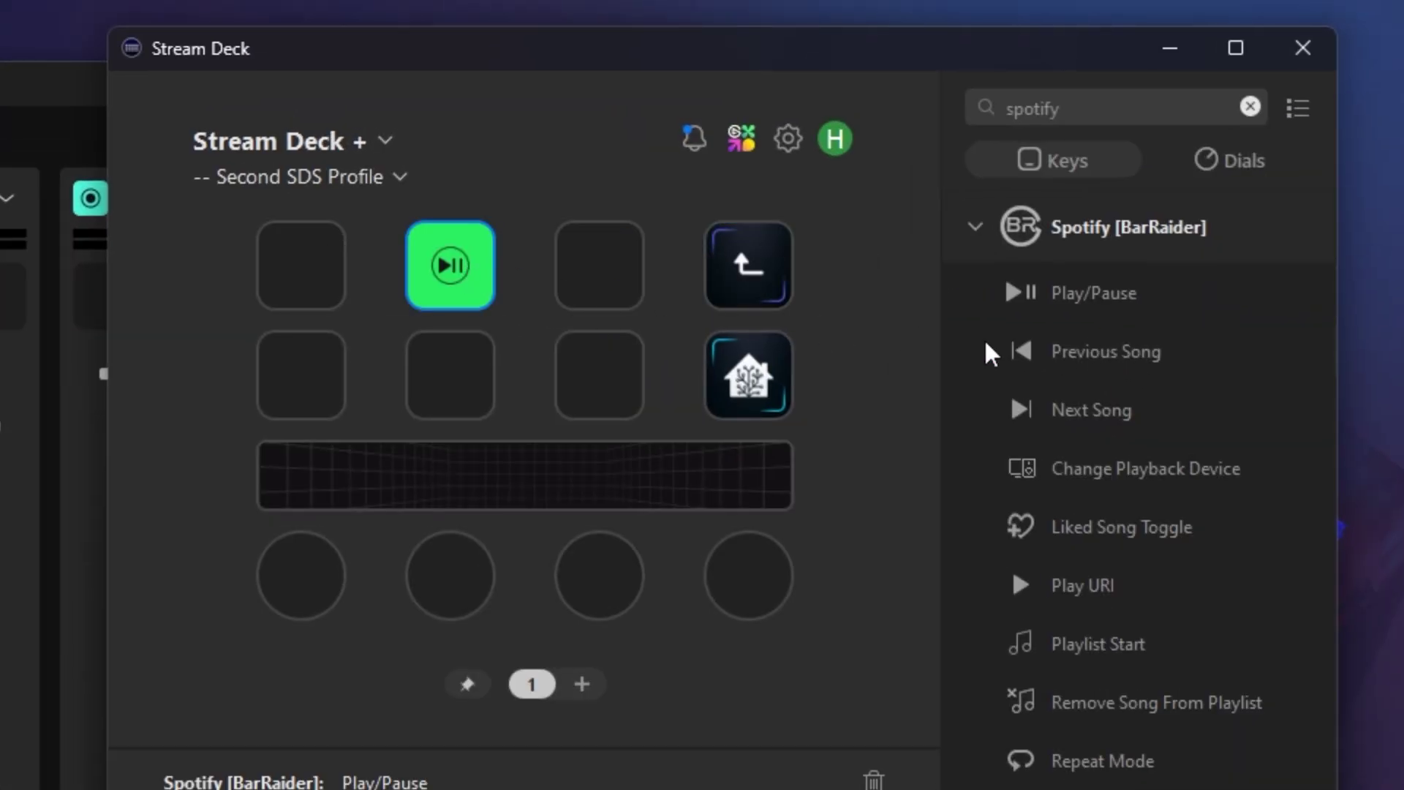
left_click_drag(988, 352, 314, 293)
left_click_drag(1093, 409, 616, 276)
left_click(451, 273)
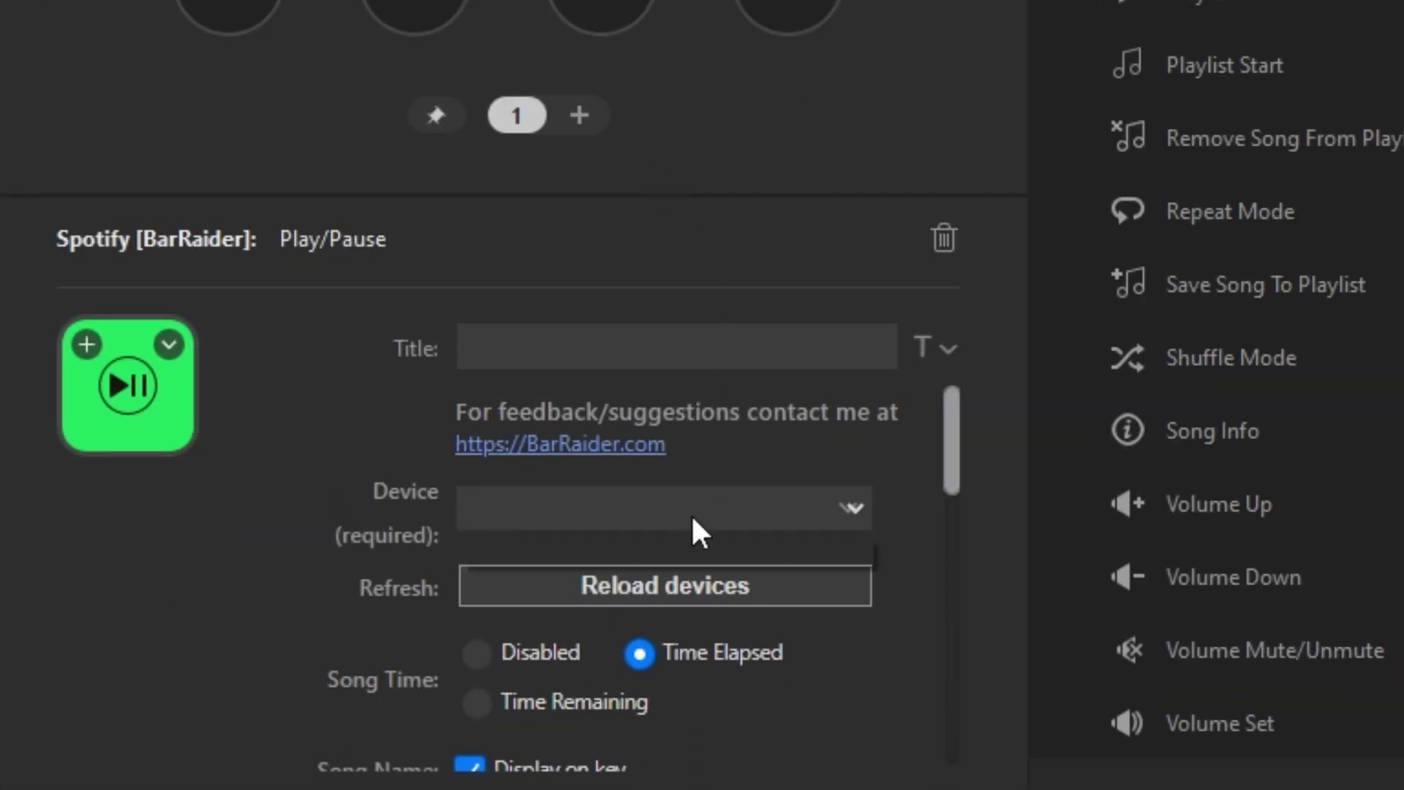
left_click(691, 513)
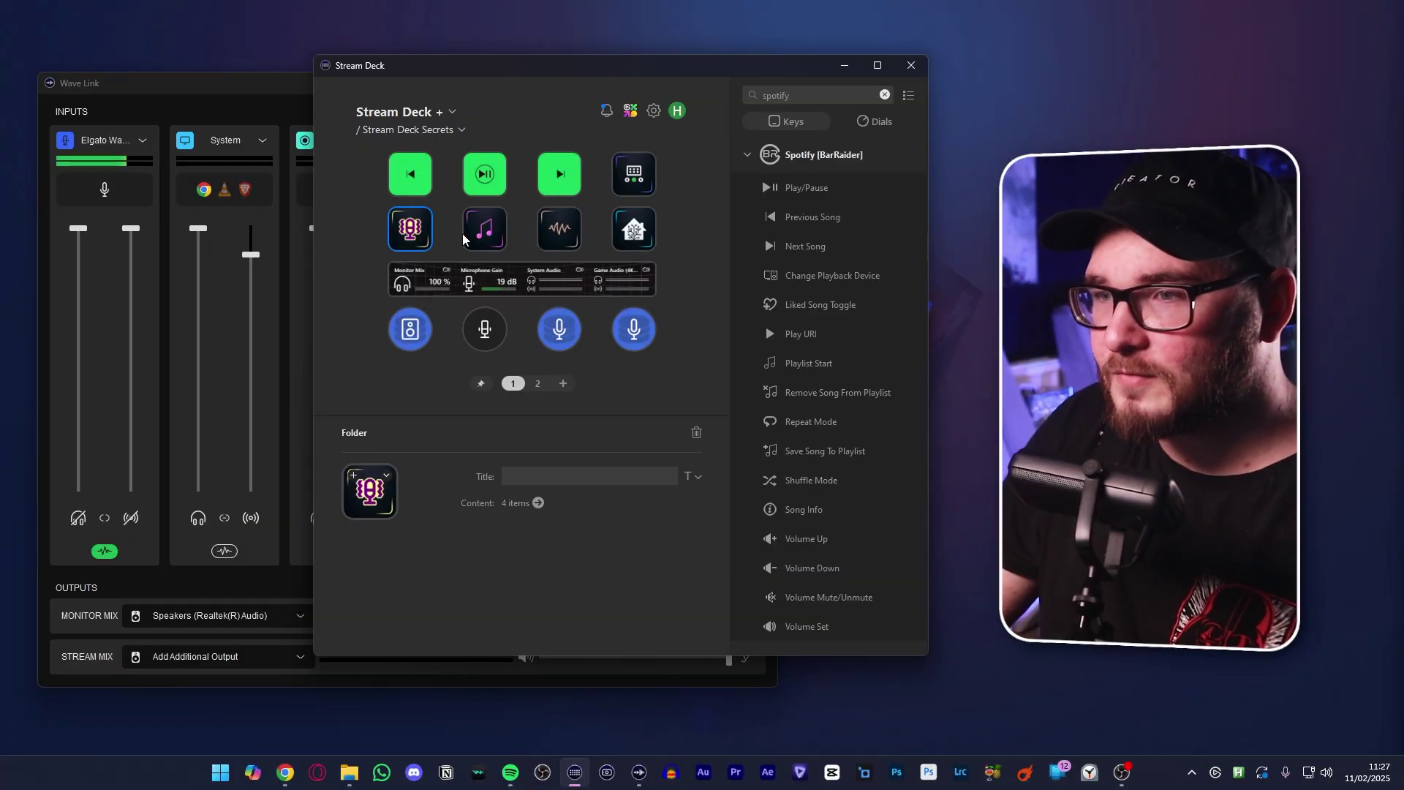
Inspect the music-note folder, the 4-item microphone folder and the VoiceFocus effect key
left_click(482, 234)
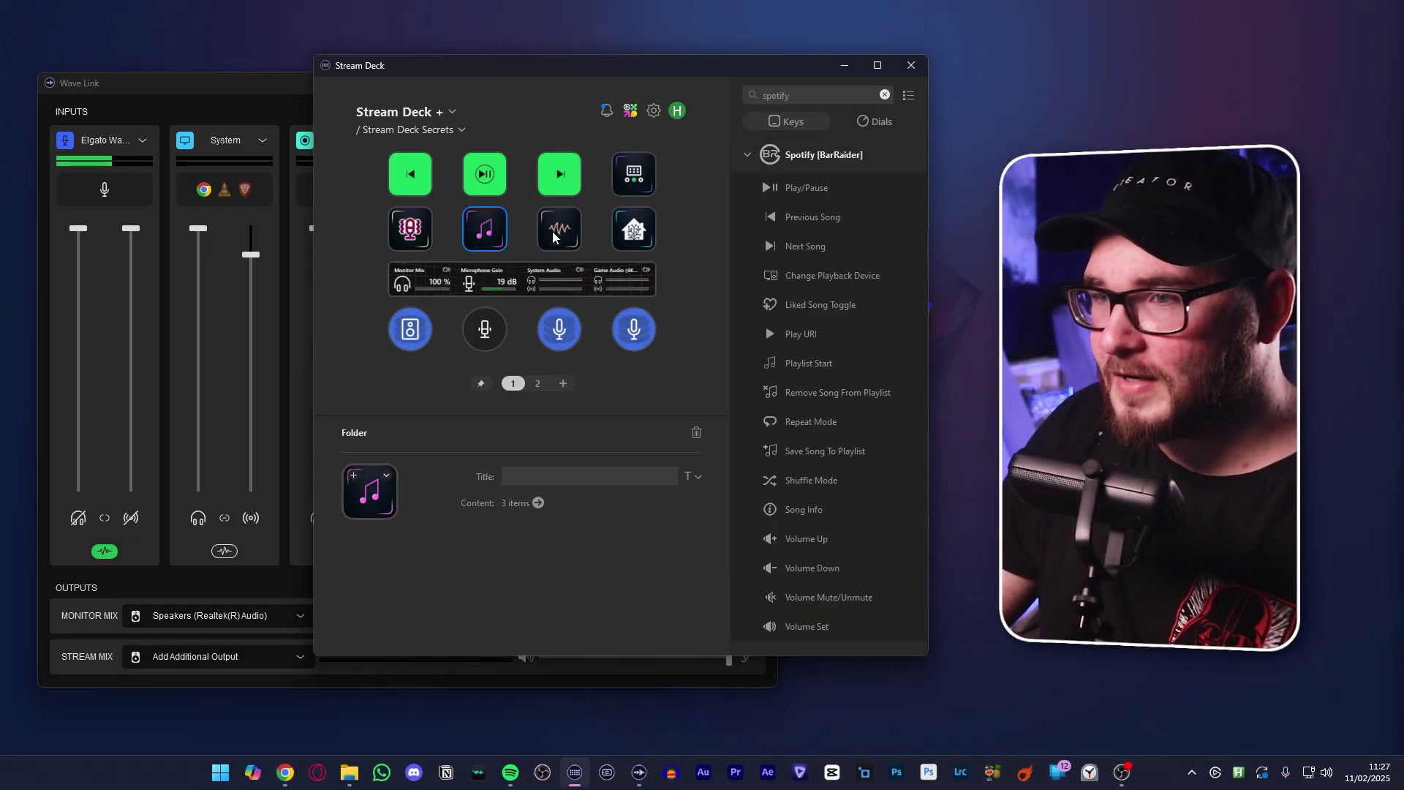
left_click(421, 241)
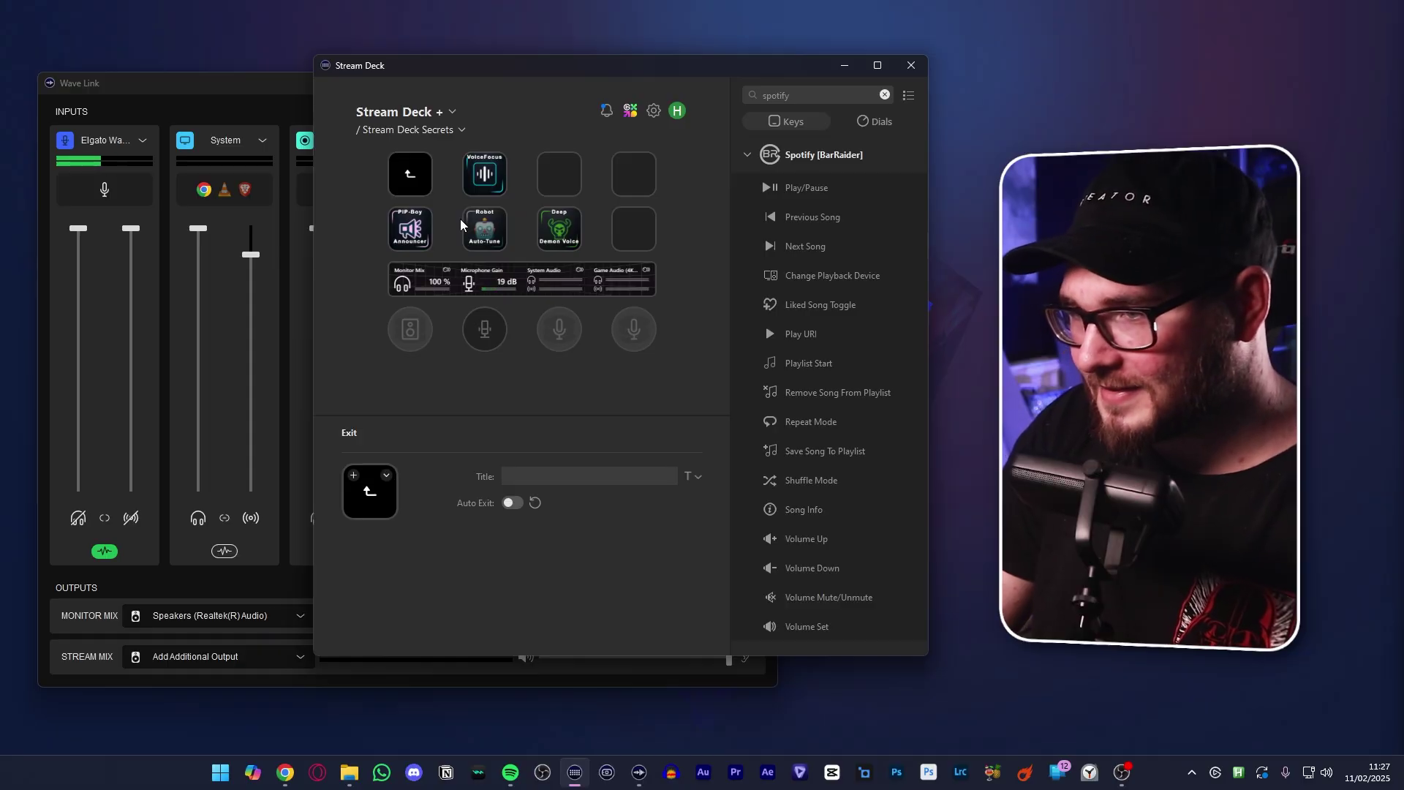
left_click(479, 182)
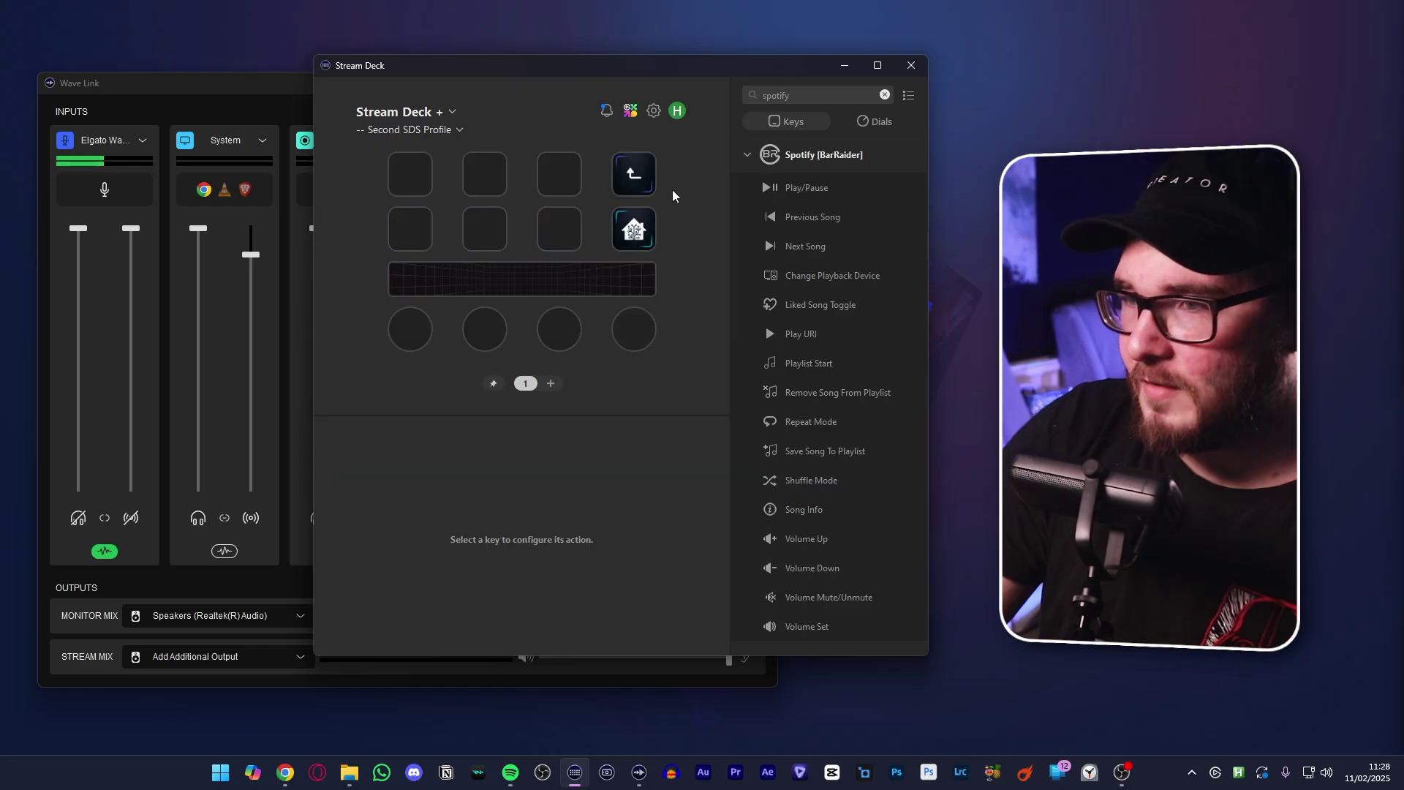
Search the library for 'wave' and add a Wave Link Effects action to the first empty key
left_click(885, 96)
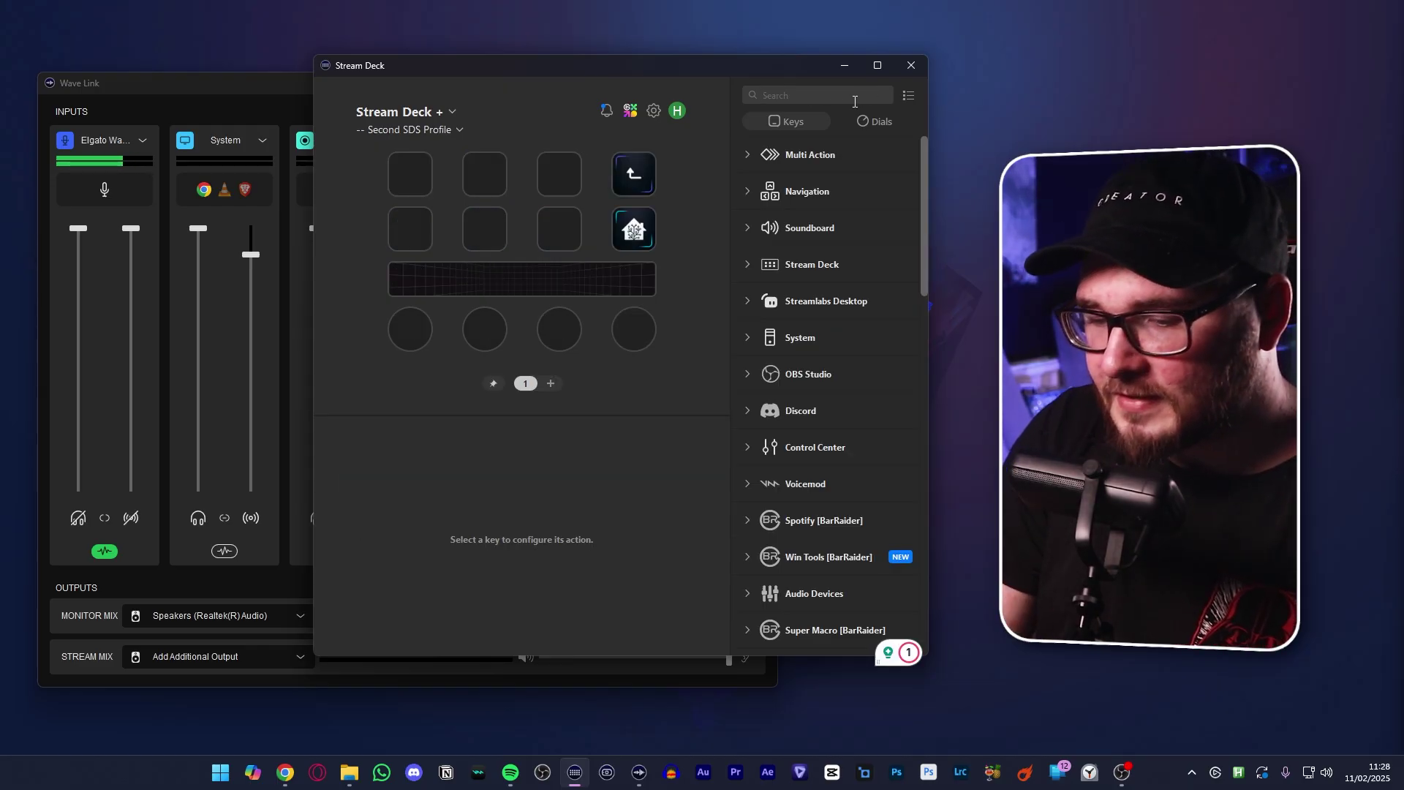
type("wave")
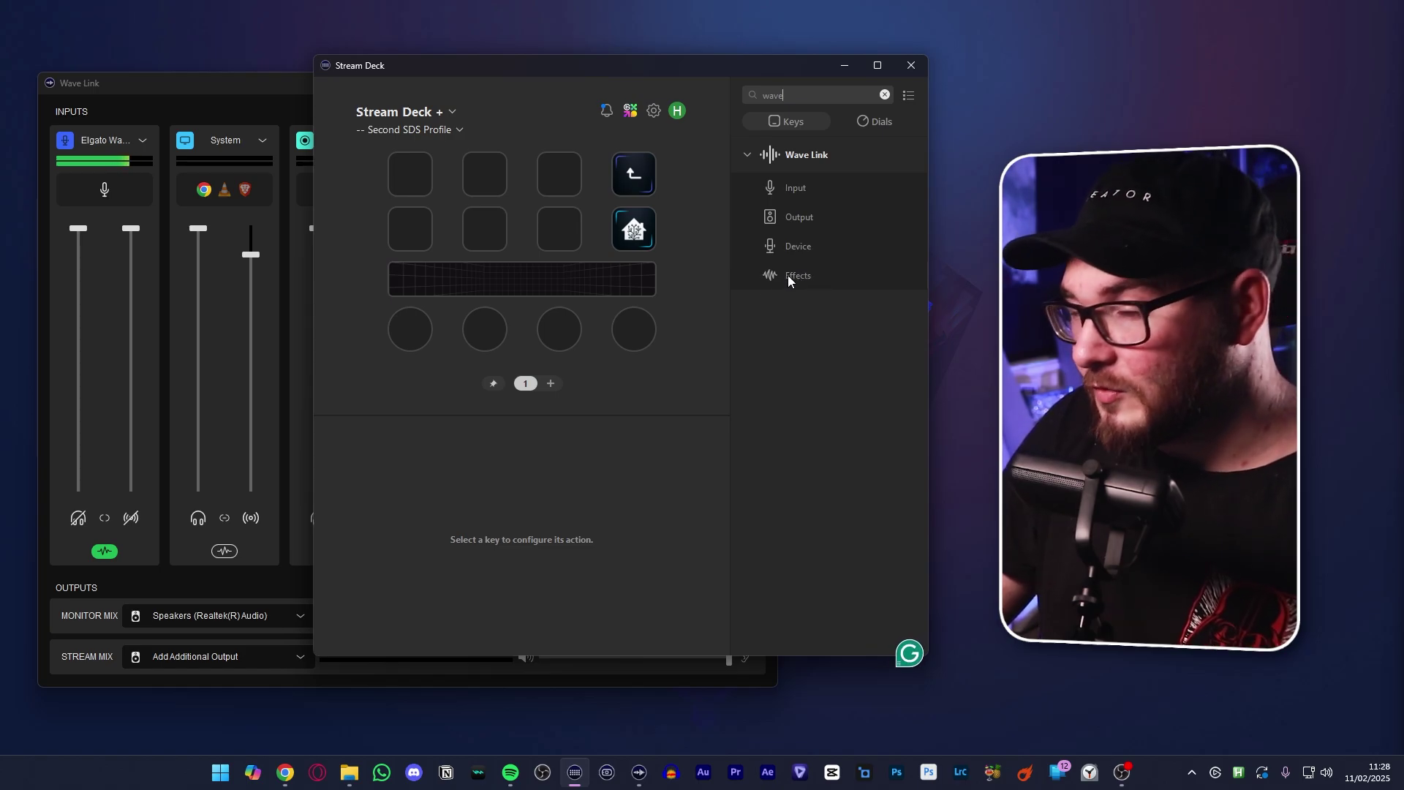
left_click_drag(788, 275, 408, 176)
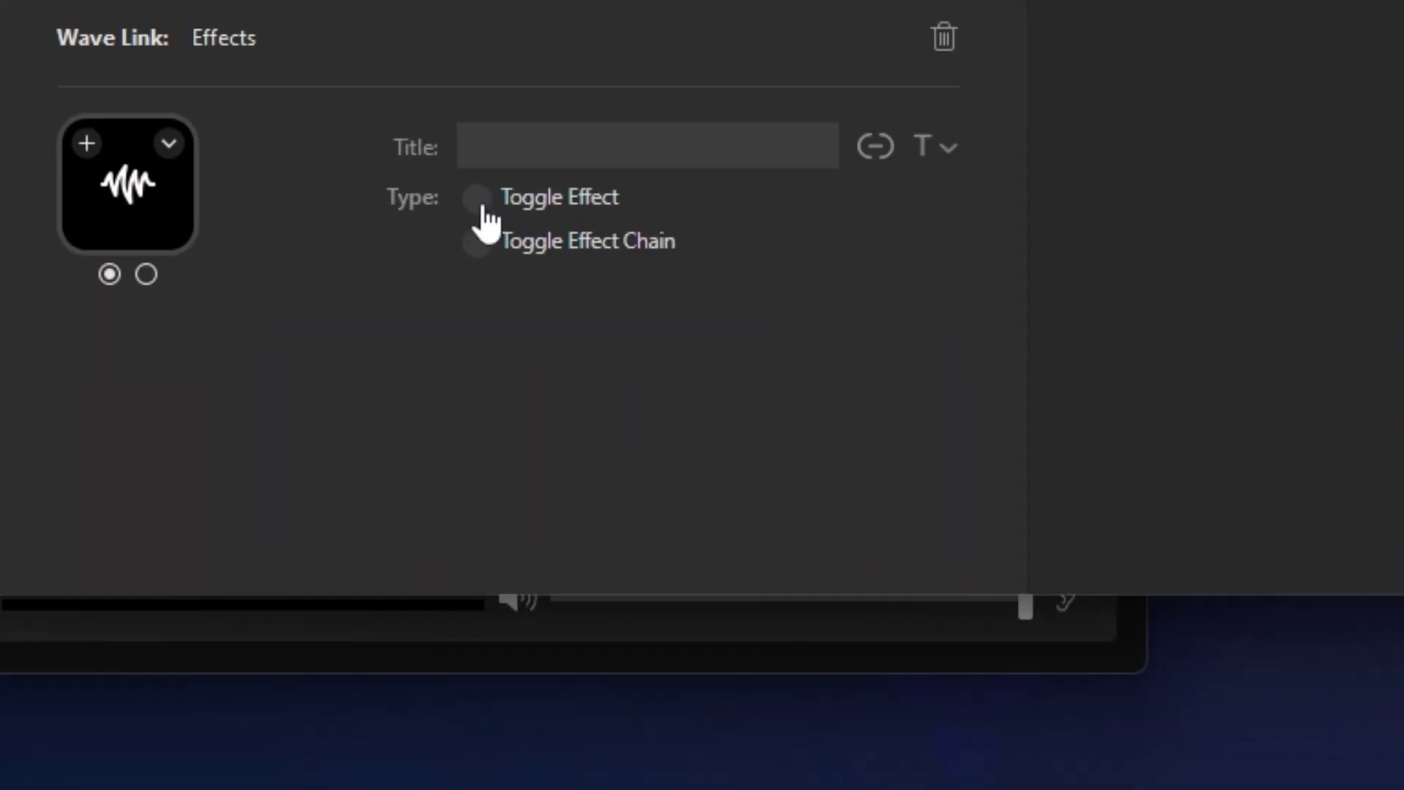
Set the key to toggle a single effect on the Elgato Wave:3 input
left_click(477, 199)
left_click(589, 308)
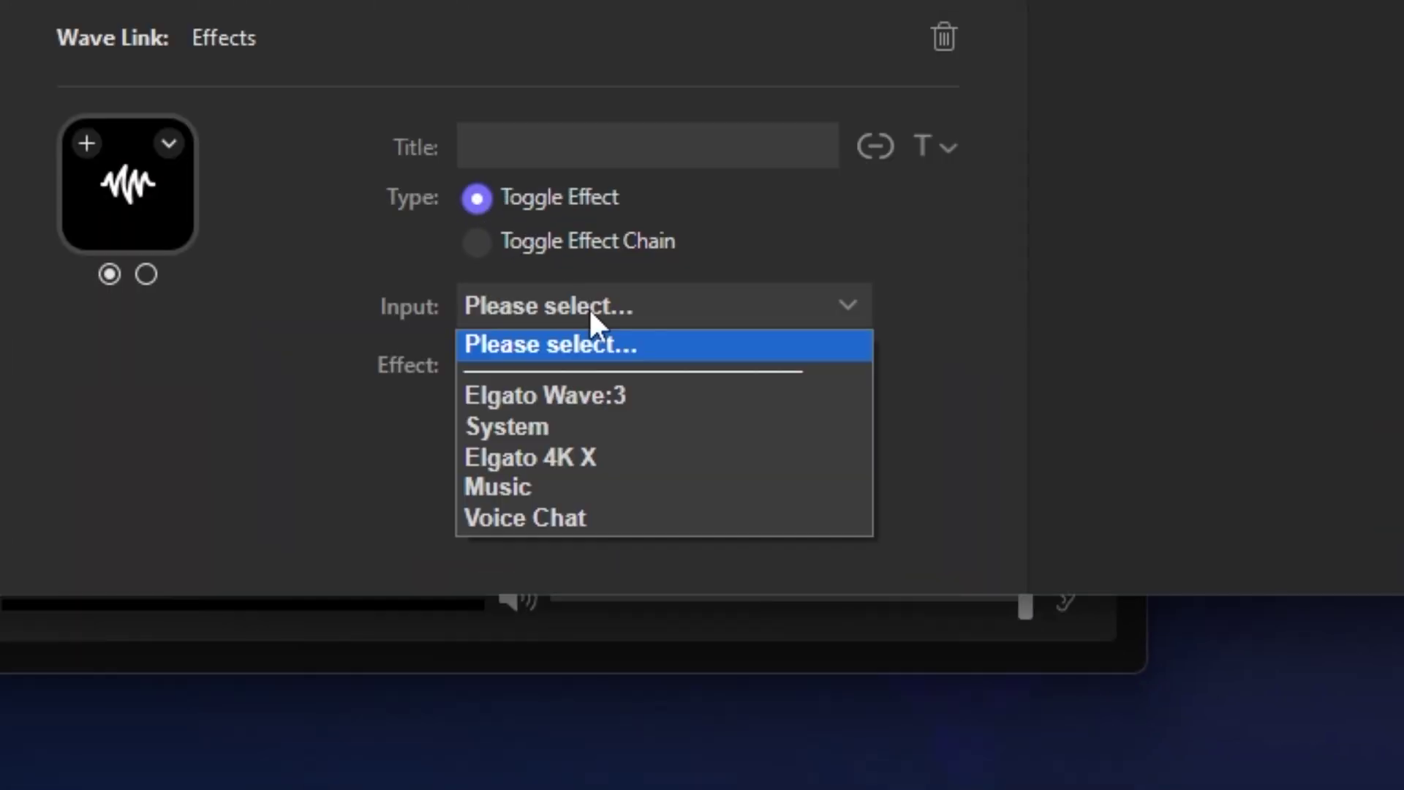
left_click(591, 389)
left_click(590, 372)
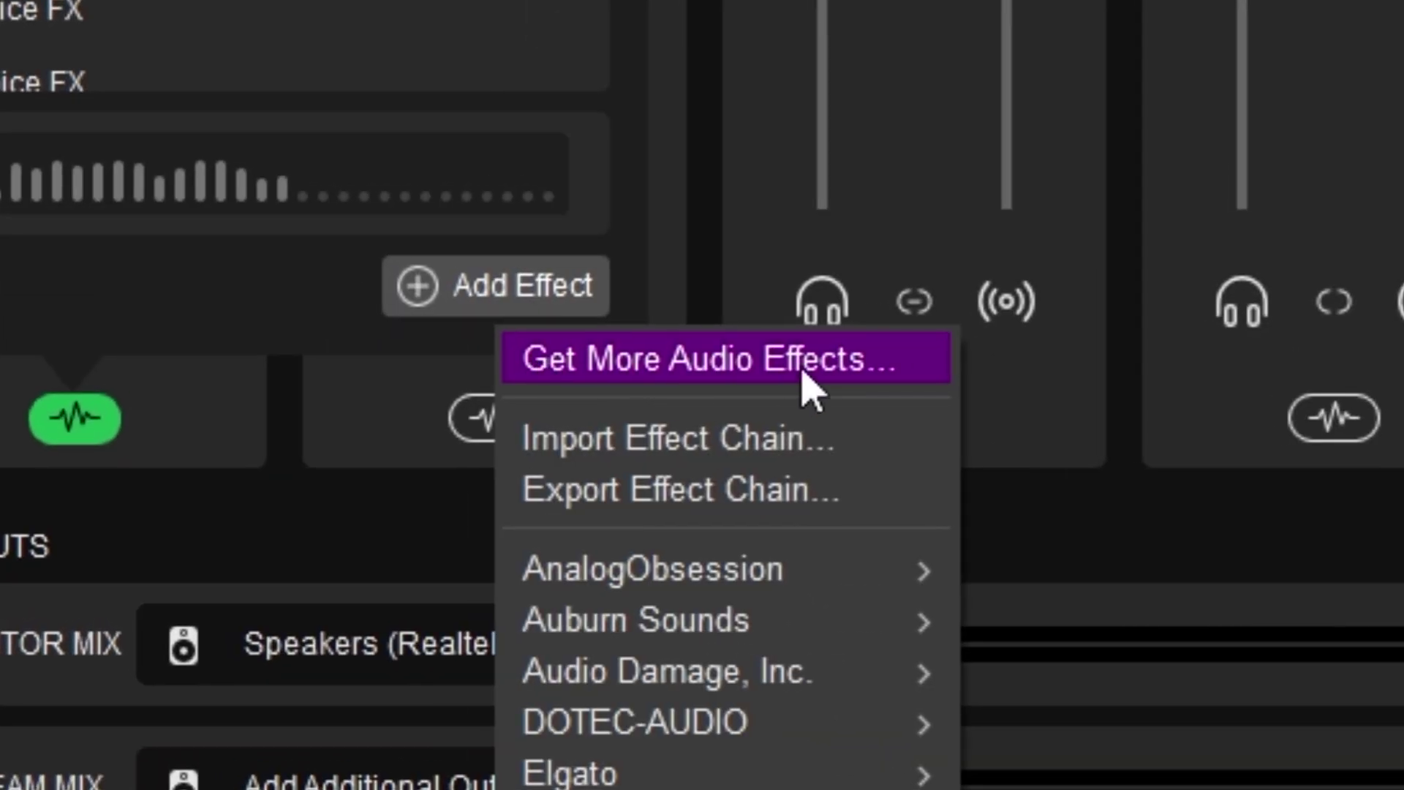
Browse the Marketplace's extra audio effects, such as Pip-Boy Voice FX and Black Ops 6 Voice Modifier
left_click(804, 384)
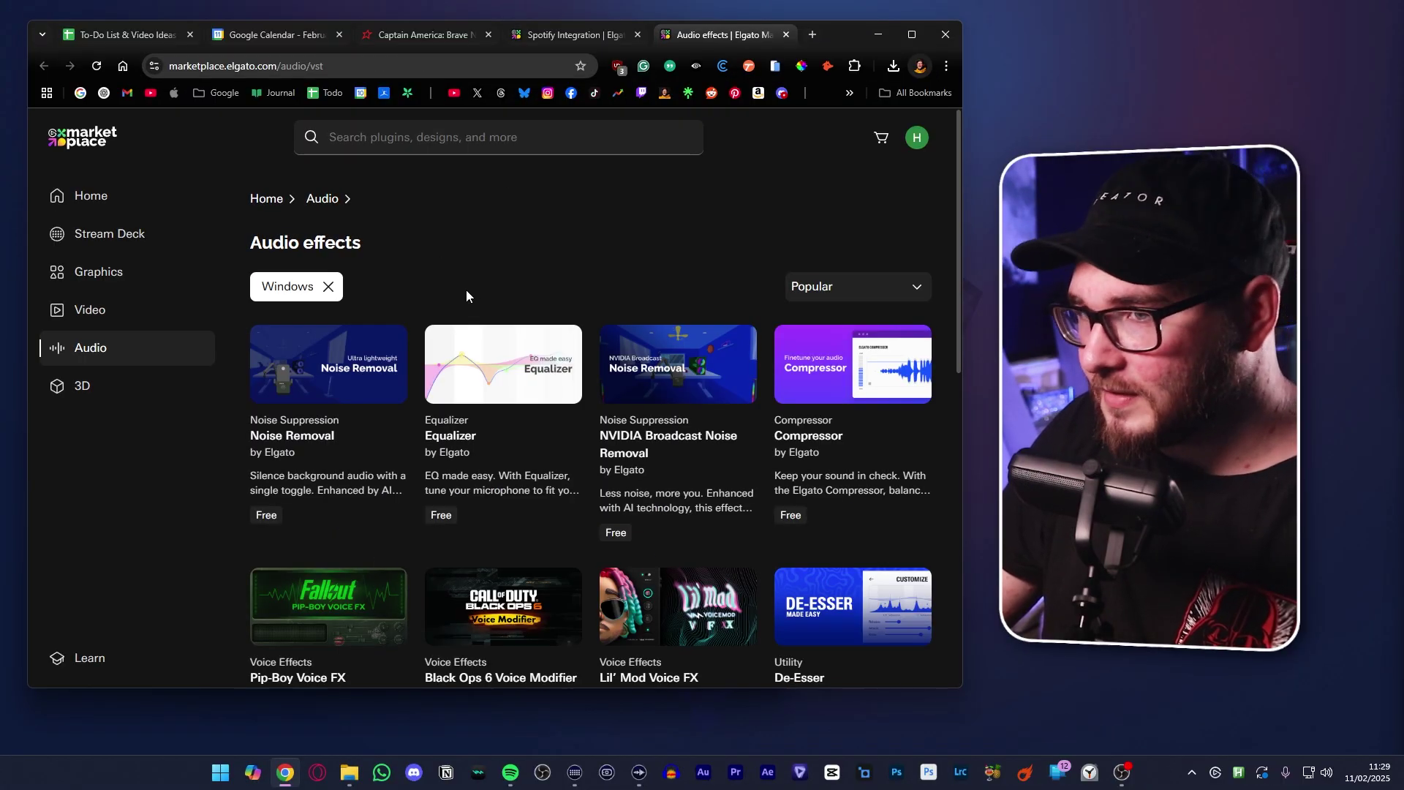
scroll(418, 263, "down", 3)
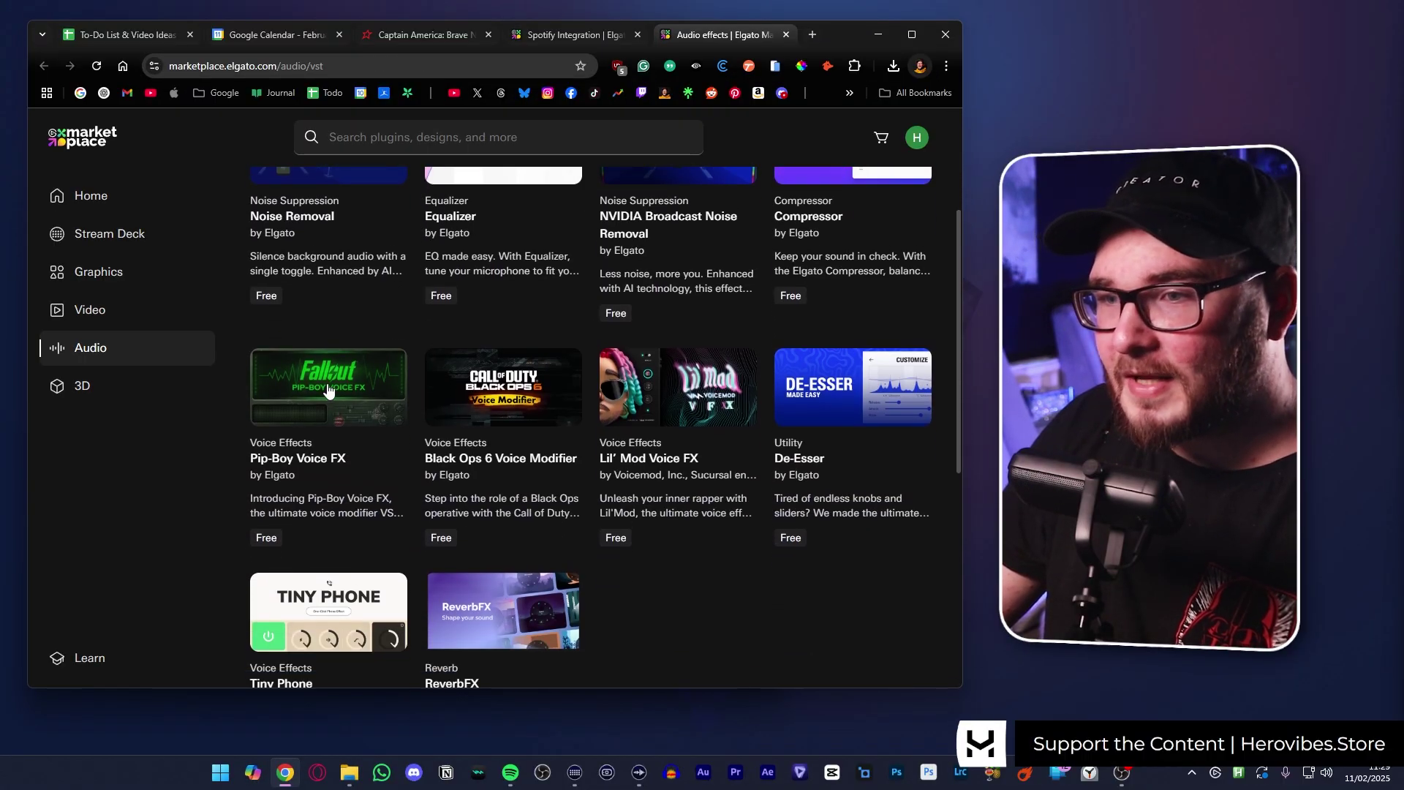
mouse_move(336, 397)
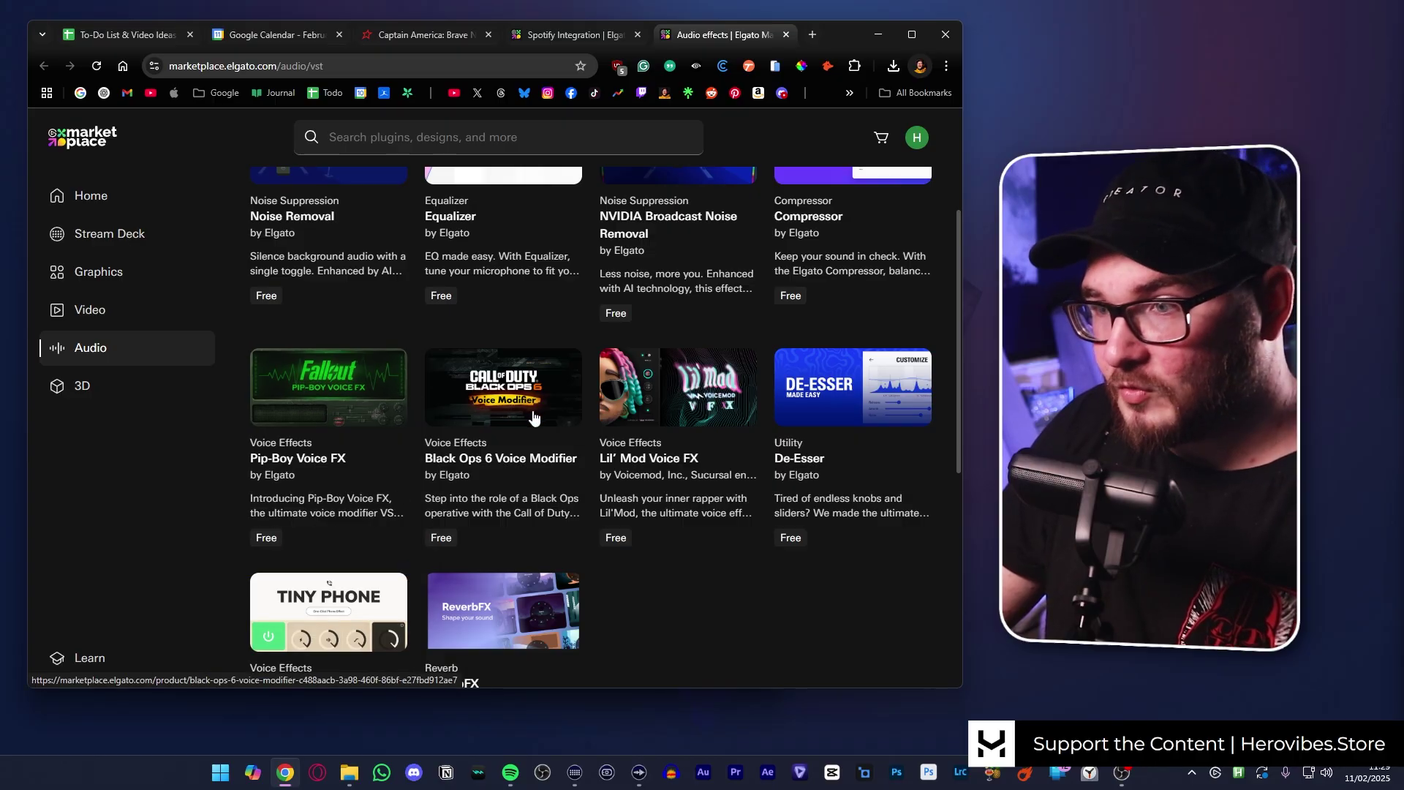
mouse_move(515, 410)
scroll(512, 410, "down", 3)
mouse_move(301, 448)
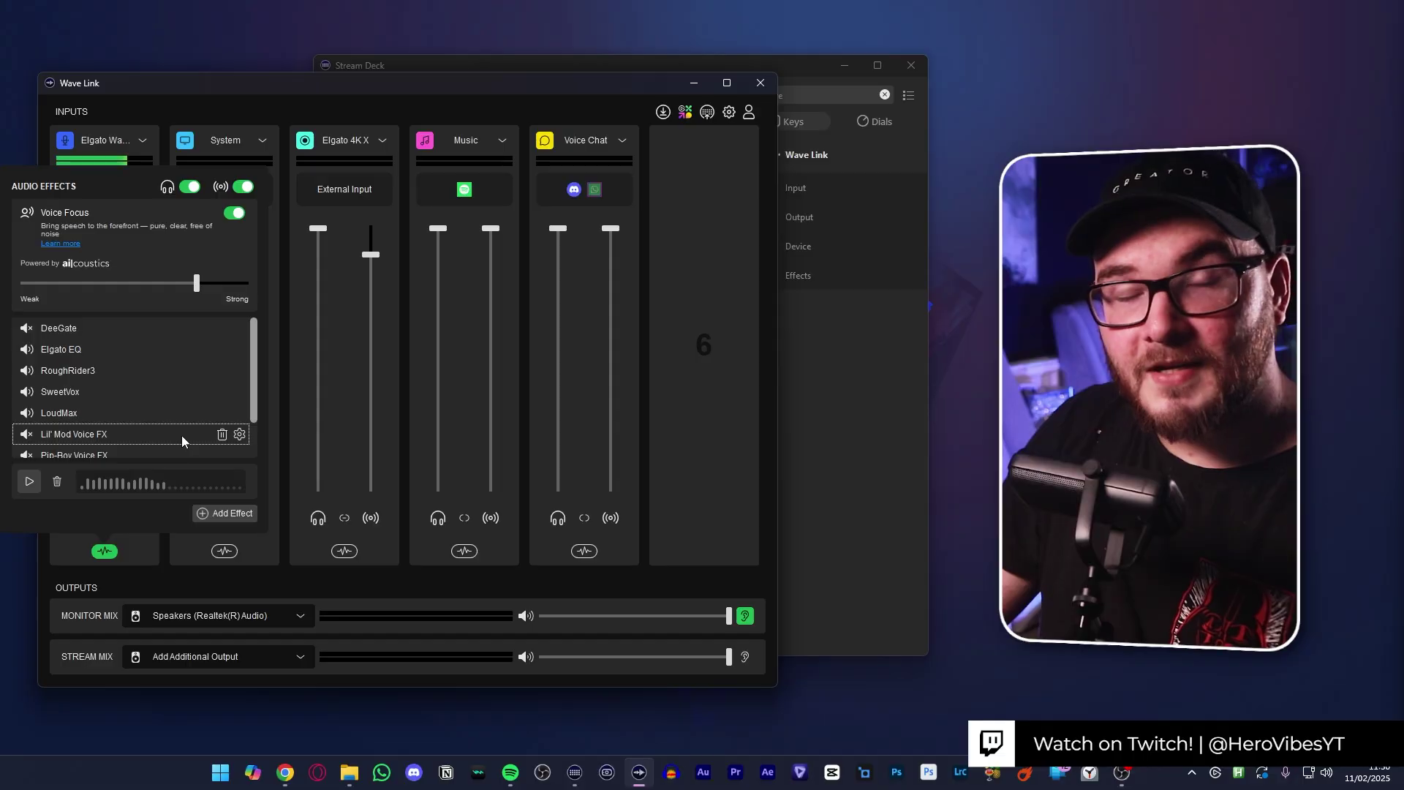
left_click(238, 439)
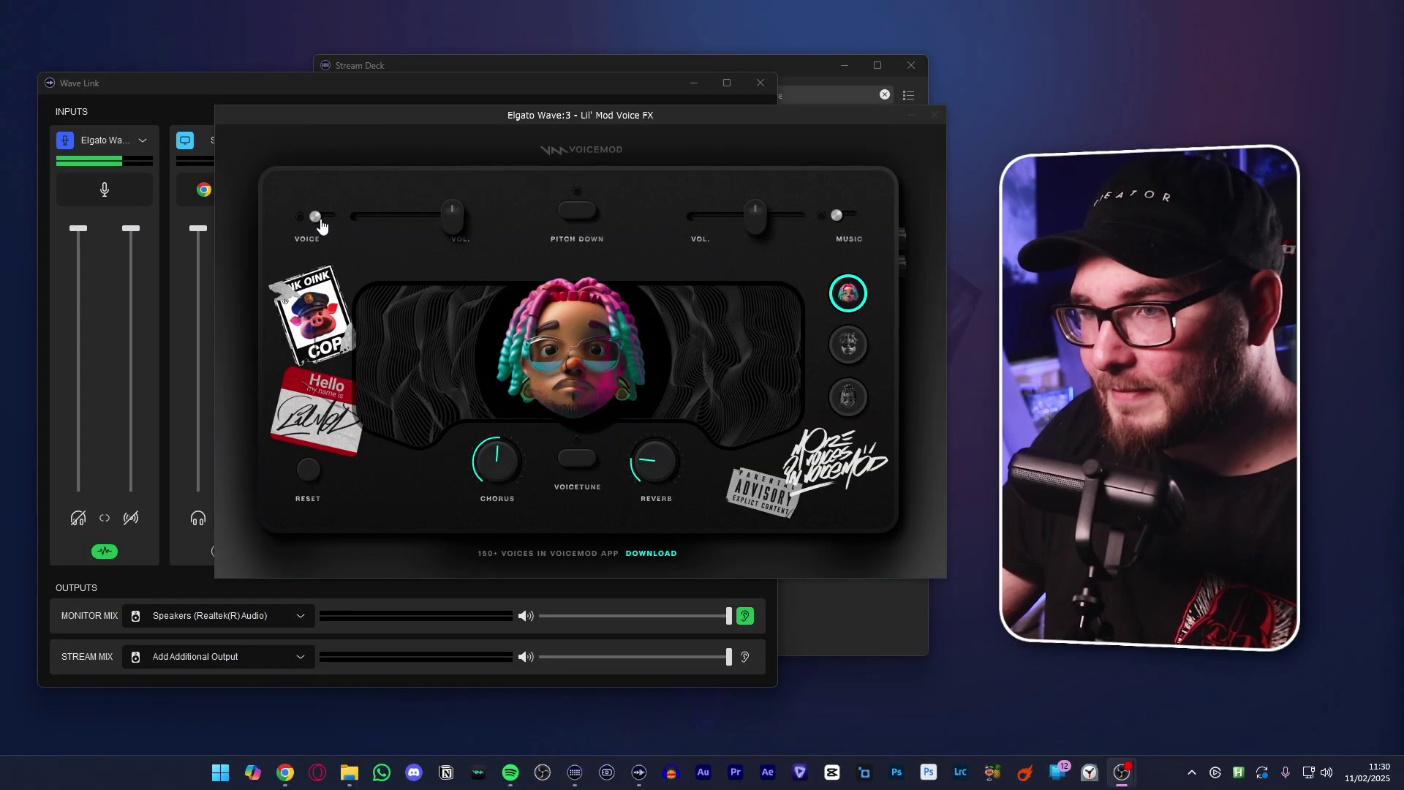
left_click(189, 489)
left_click(112, 553)
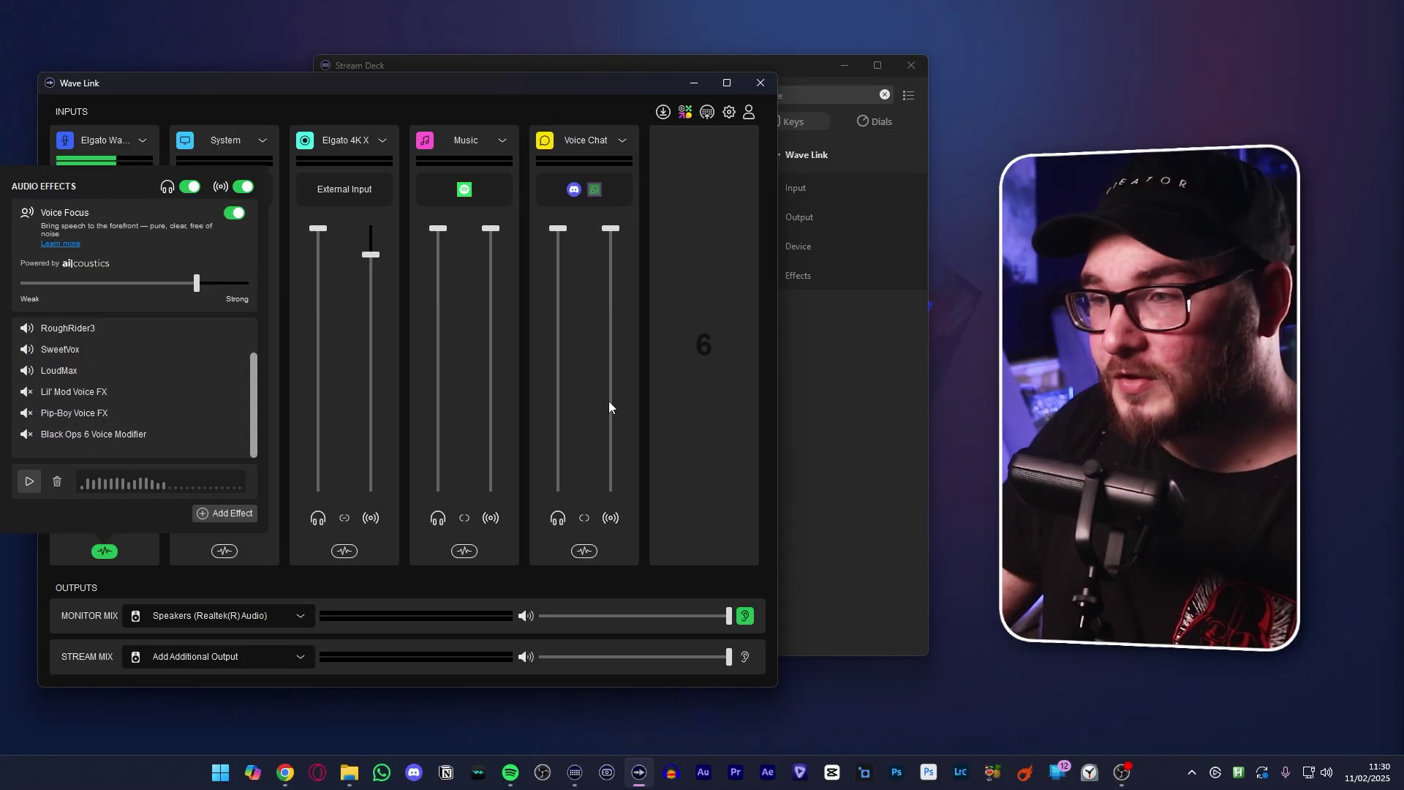
Set the effect to Lil' Mod Voice FX, then add a folder to the first key and open it
left_click(809, 380)
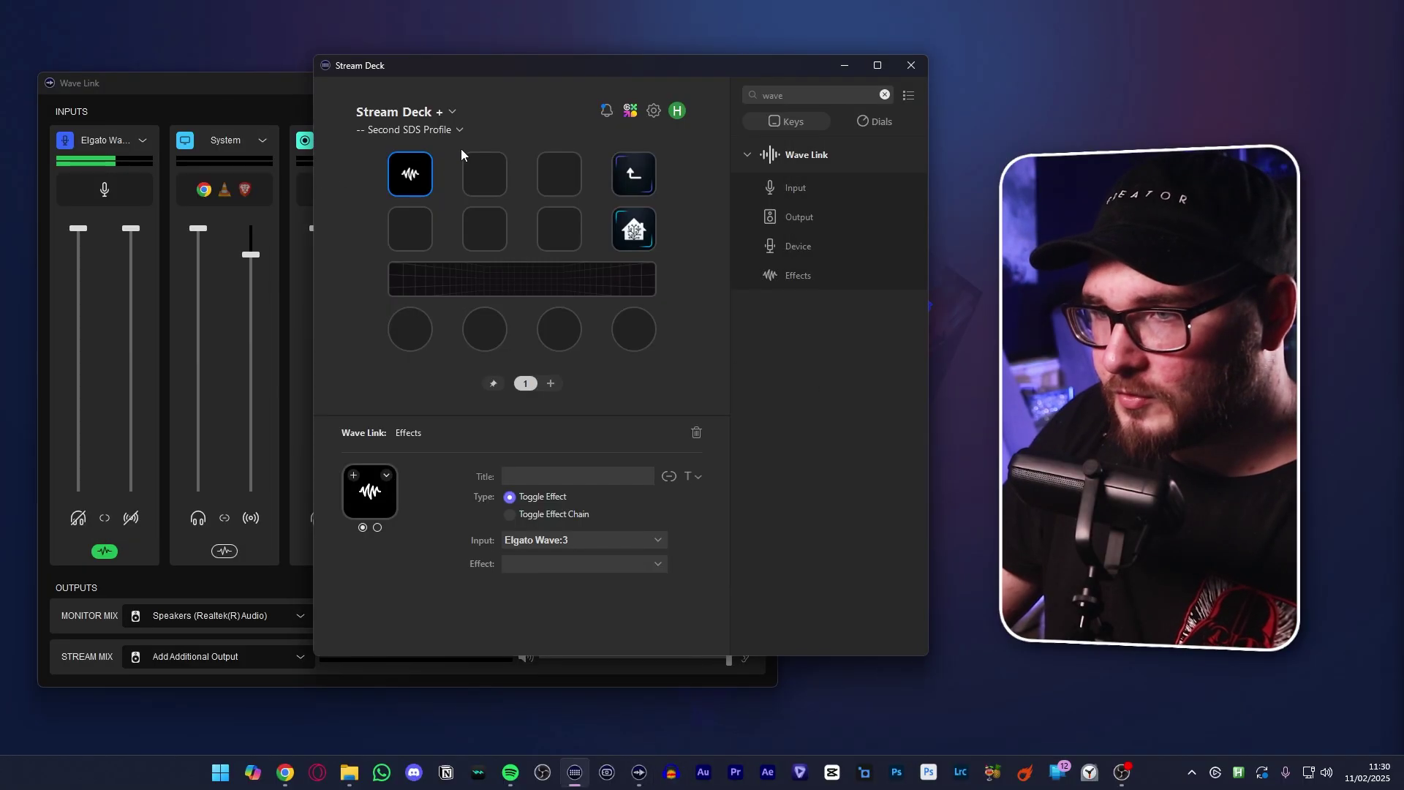
left_click(550, 564)
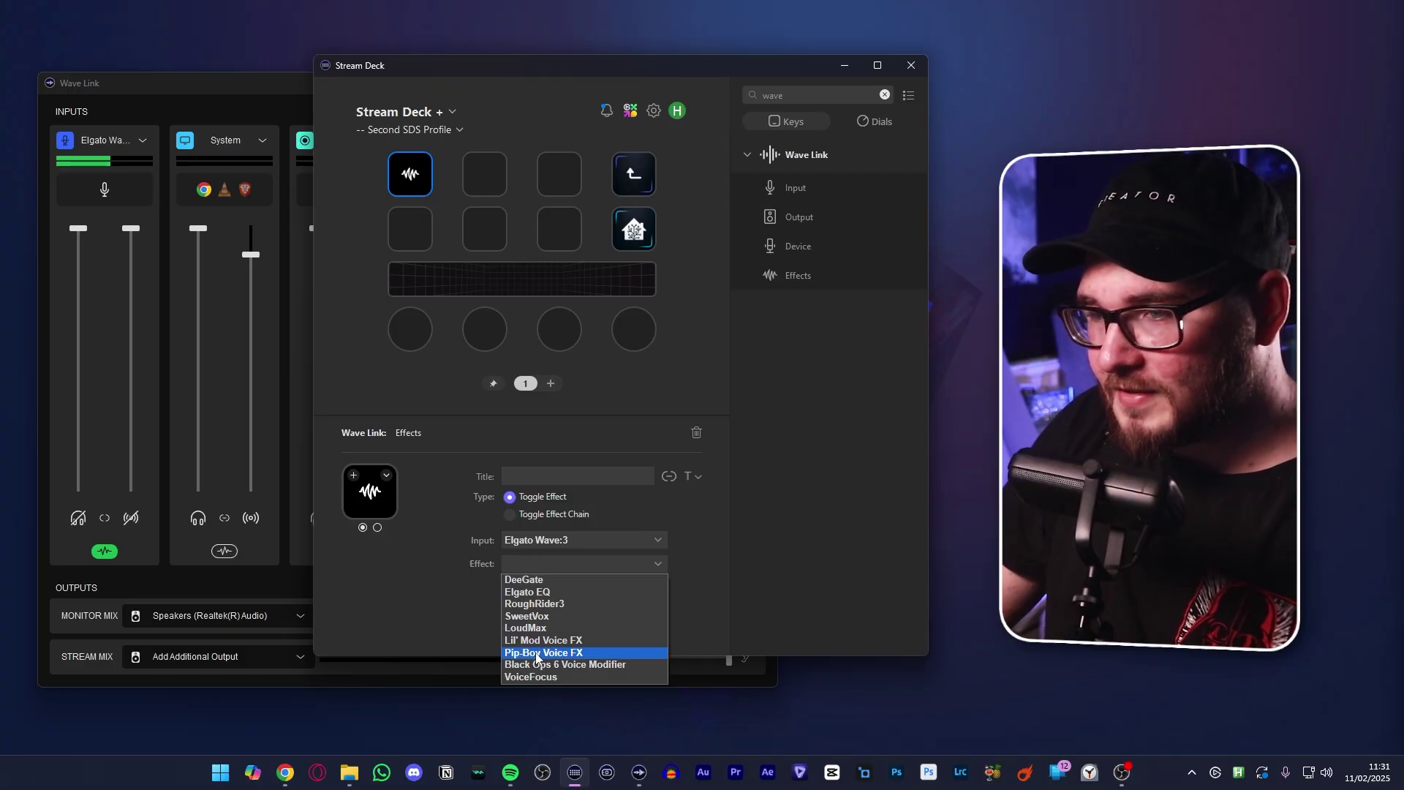
left_click(557, 636)
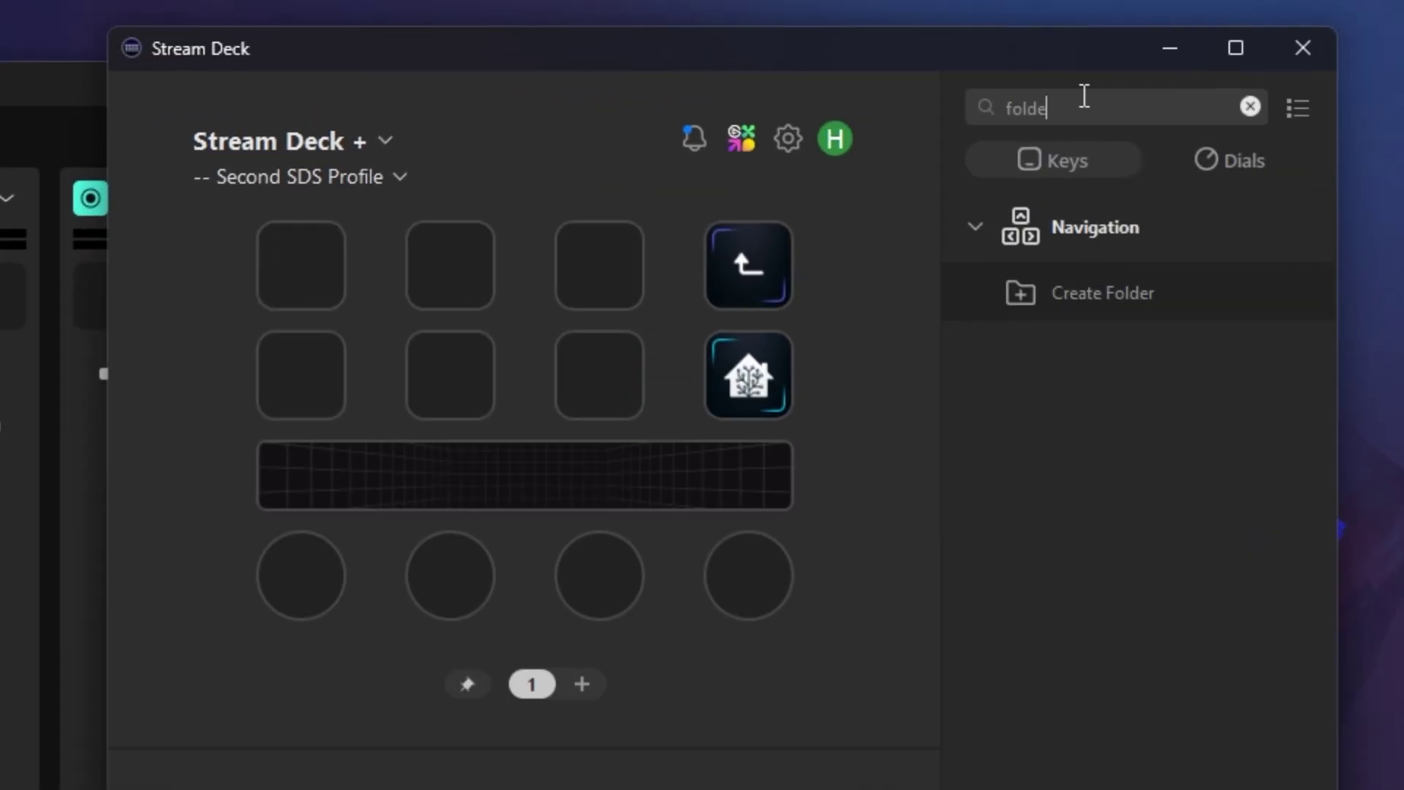
left_click_drag(1100, 298, 288, 270)
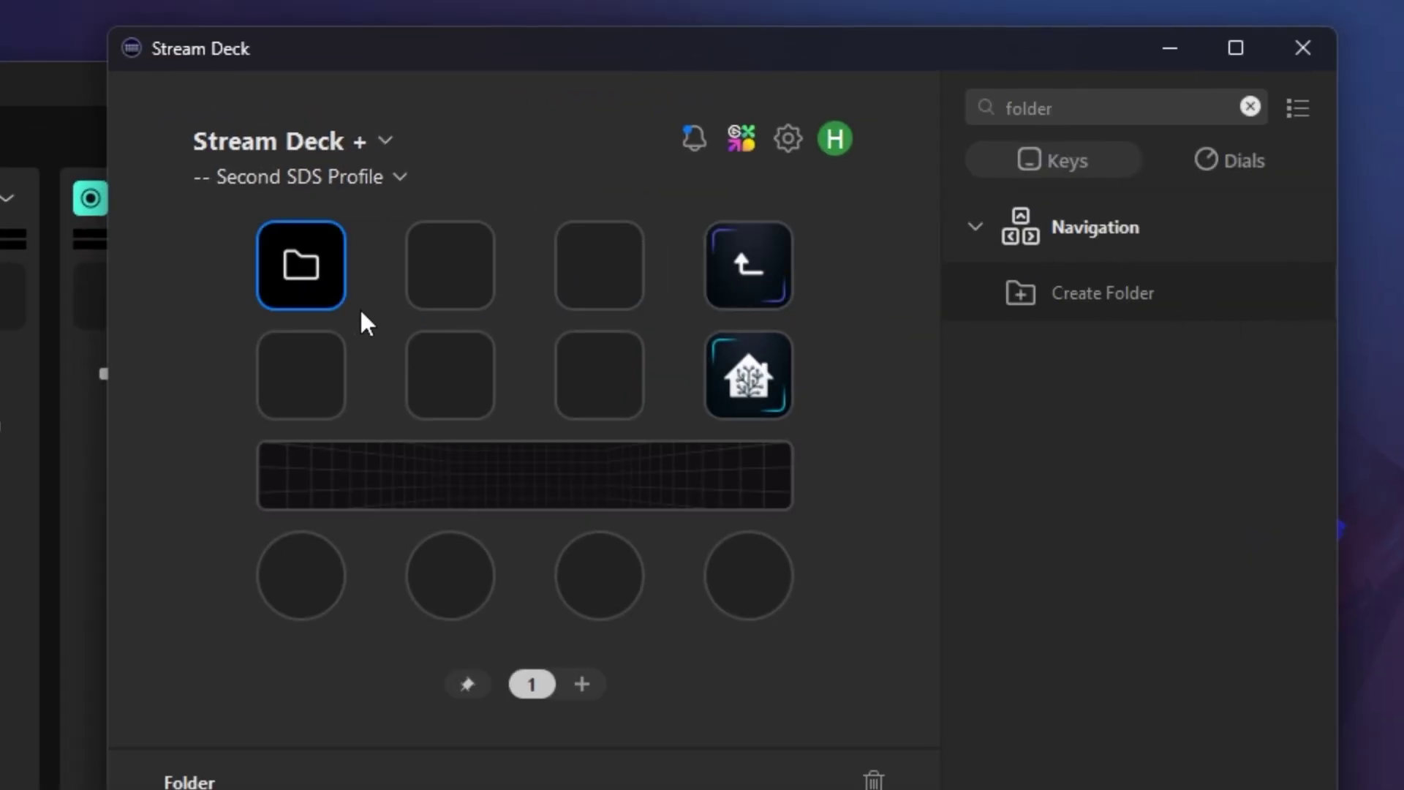
double_click(319, 270)
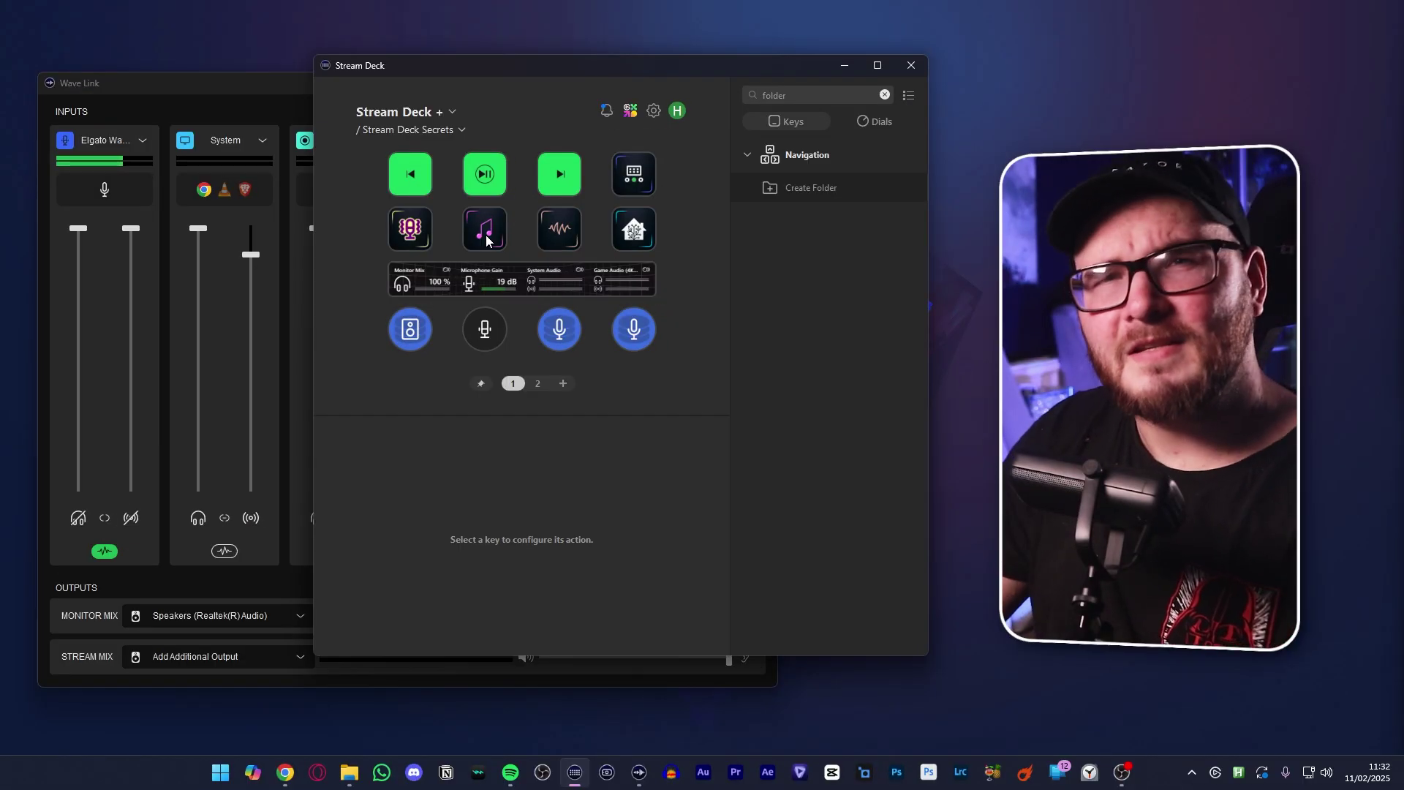
Open the music-note folder holding the Sad Guitar, Funky Hype and Sneaking Mystery keys
double_click(486, 240)
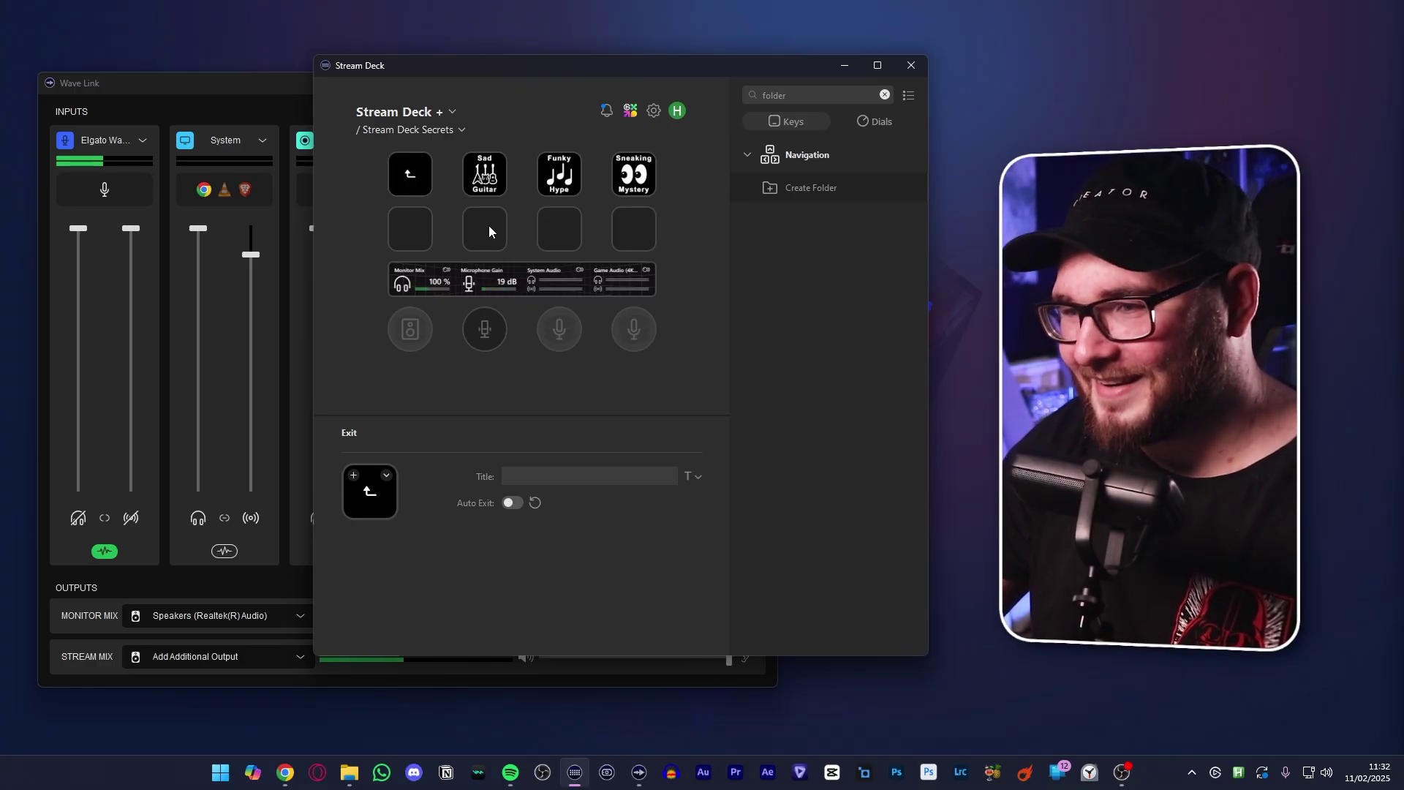
Add a Play Audio key loading the Sad Guitar Country track and review its fade and output options
left_click(885, 94)
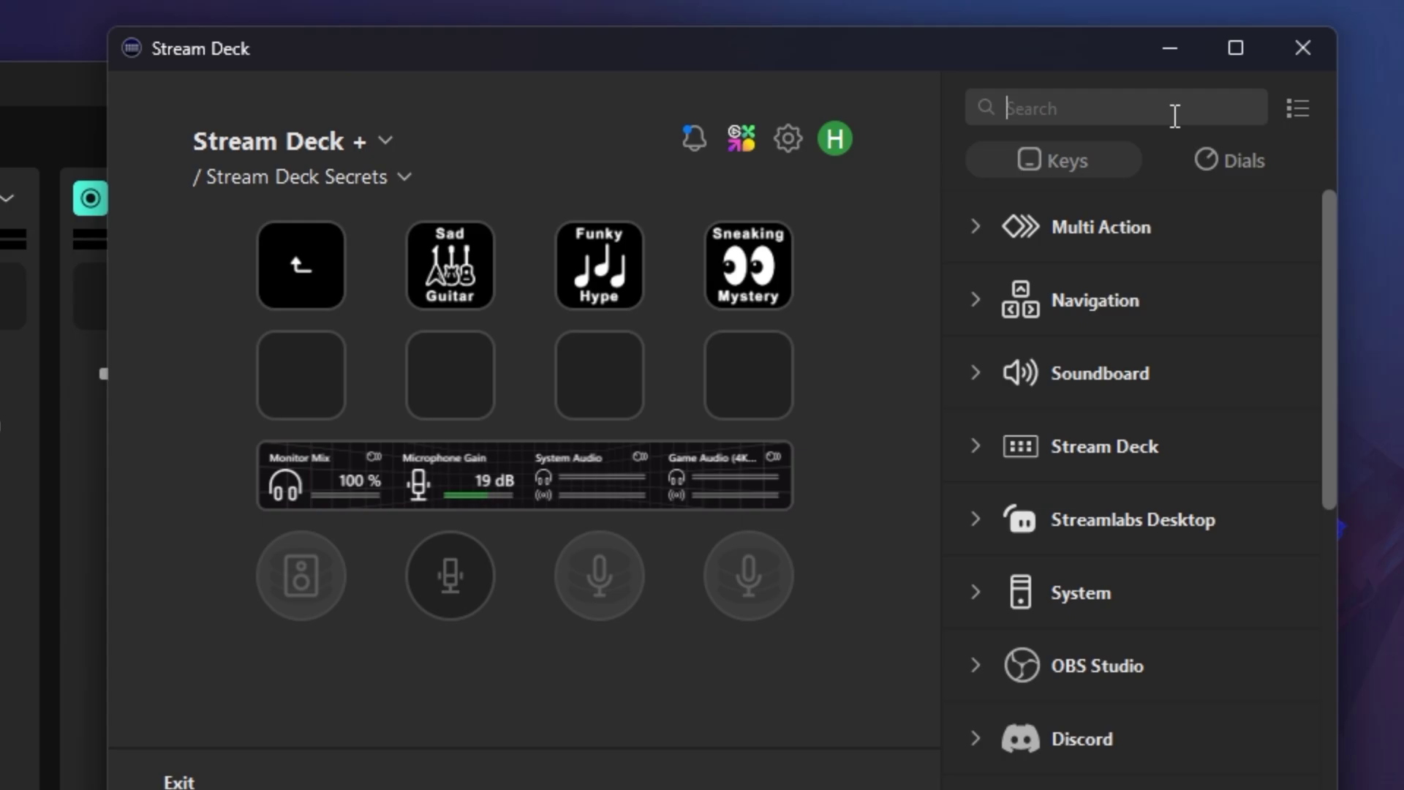
type("play")
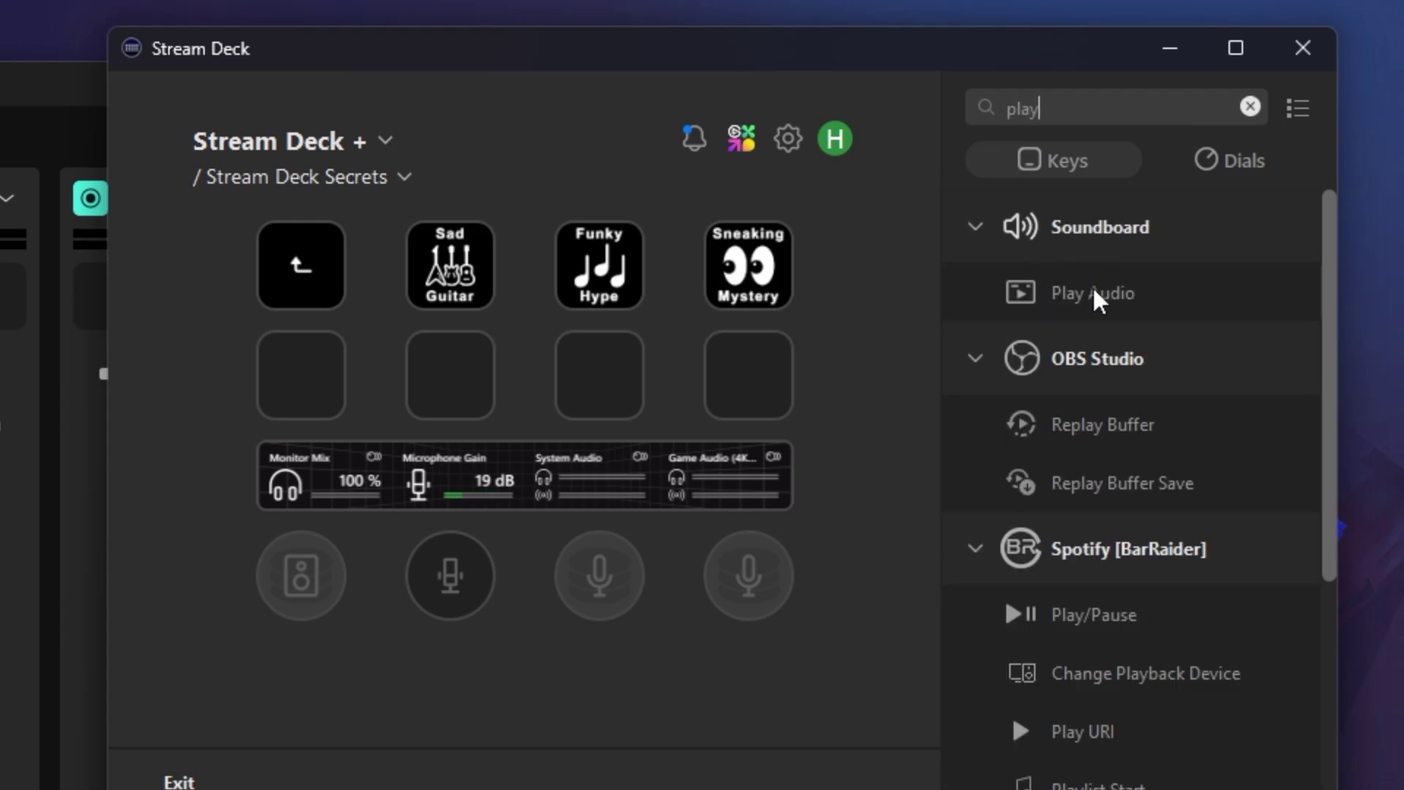
left_click_drag(1097, 300, 304, 371)
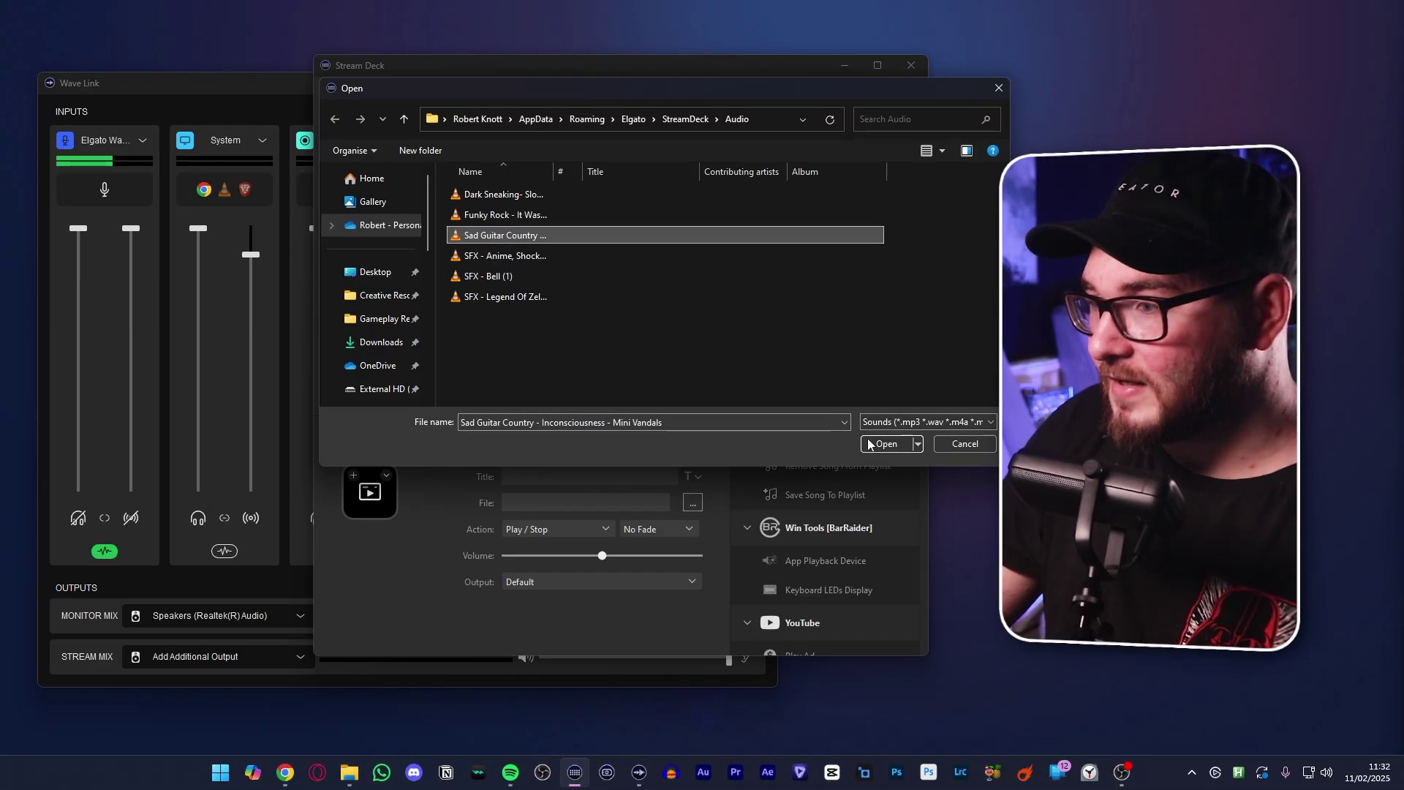
left_click(884, 444)
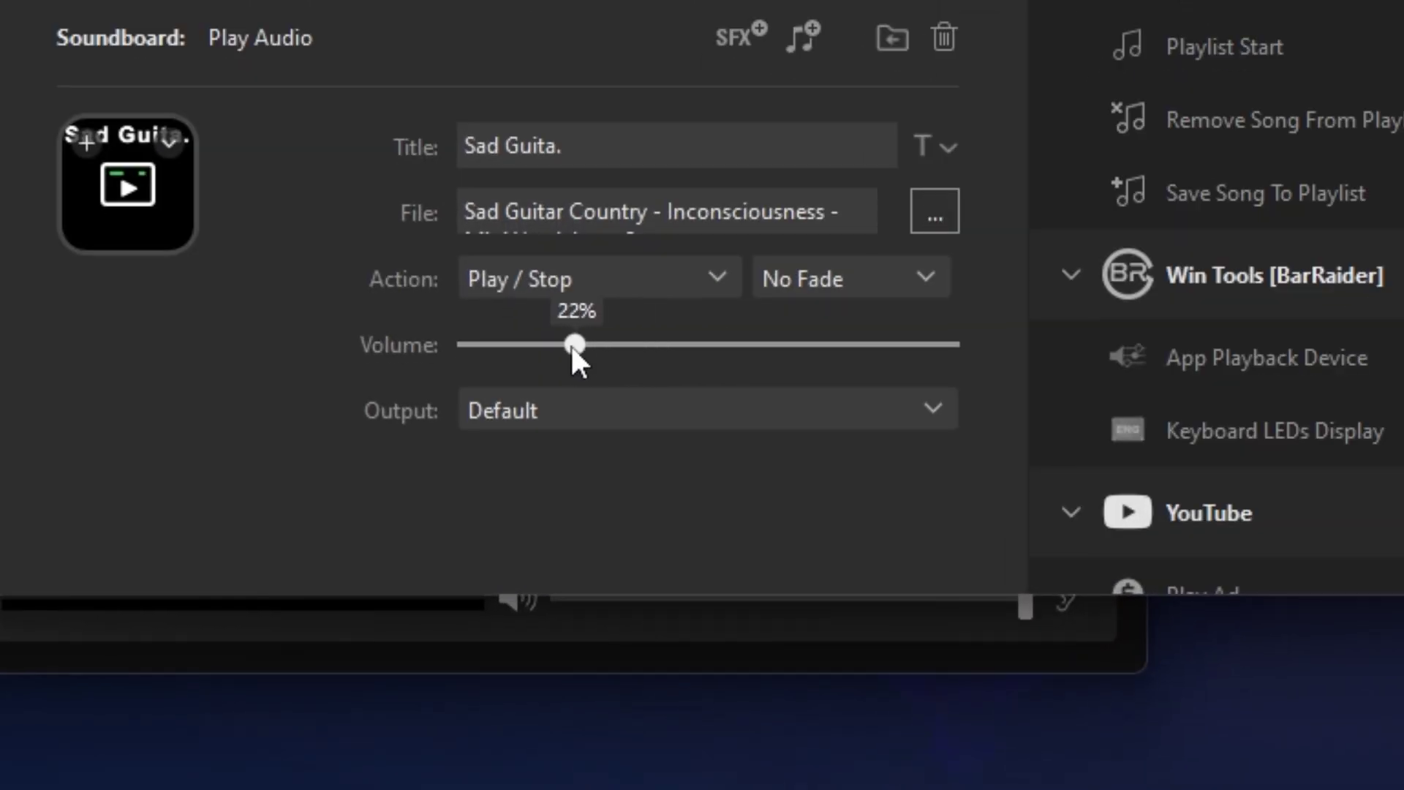
left_click(855, 278)
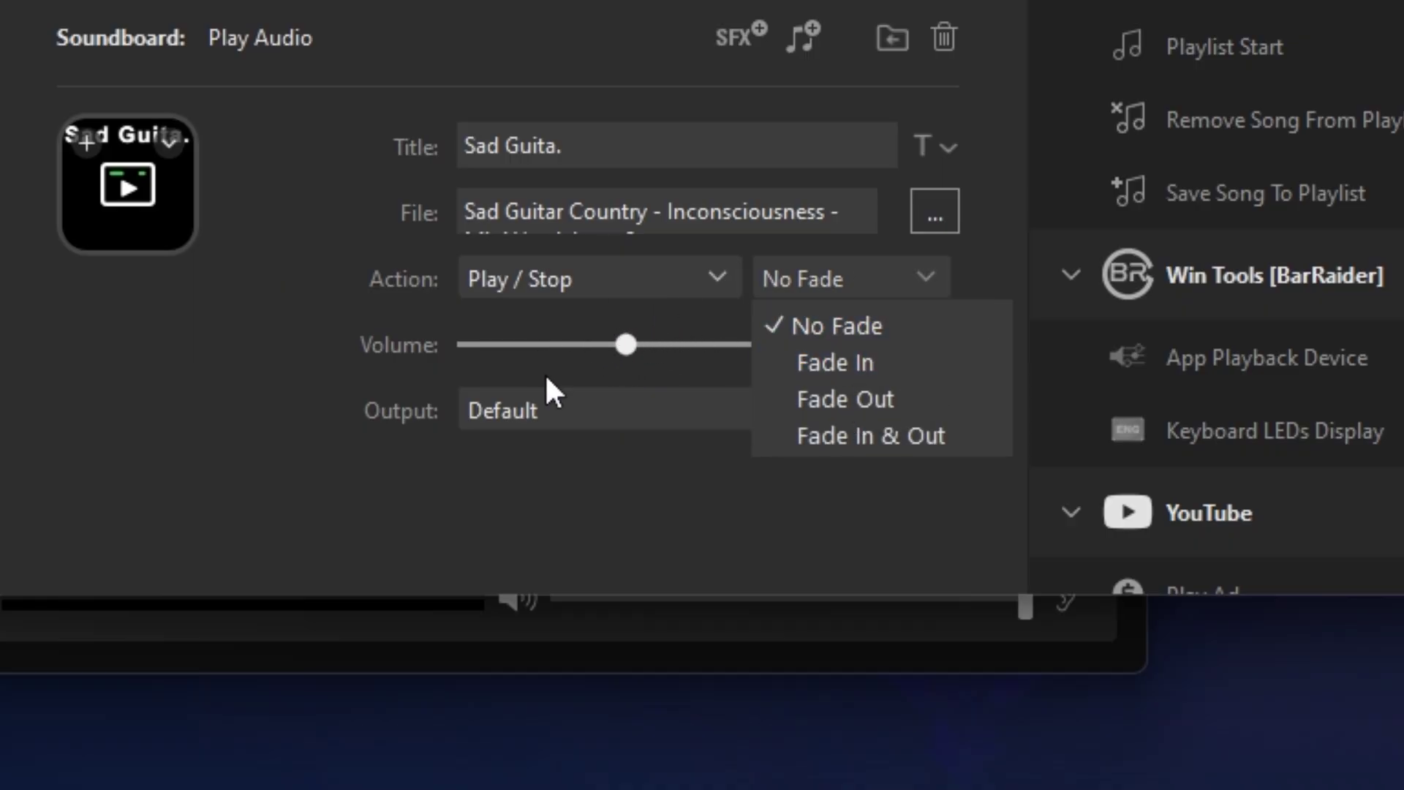
left_click(602, 405)
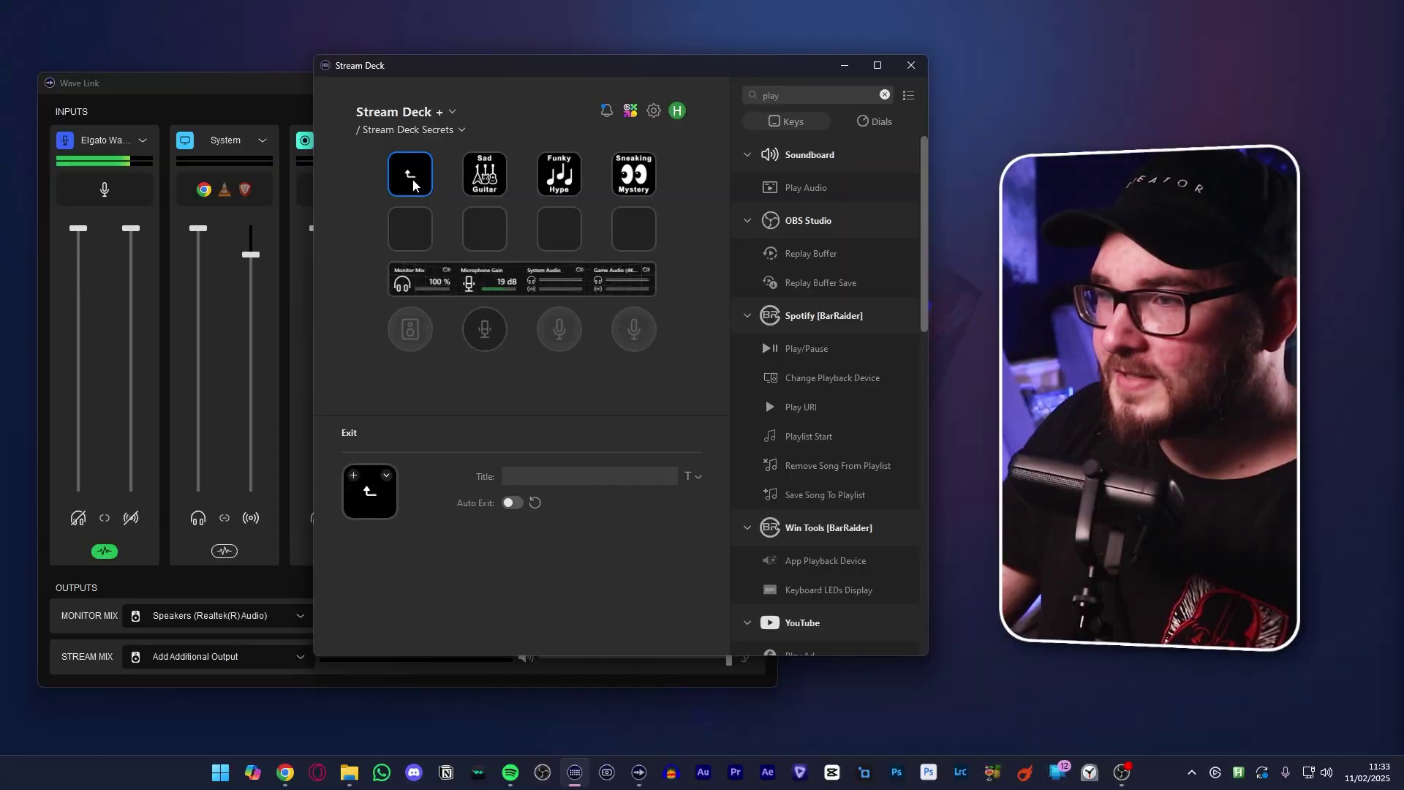
In the sound effects folder, check the Shocked Anime key's Play / Overlap setting, leaving it unchanged
double_click(558, 240)
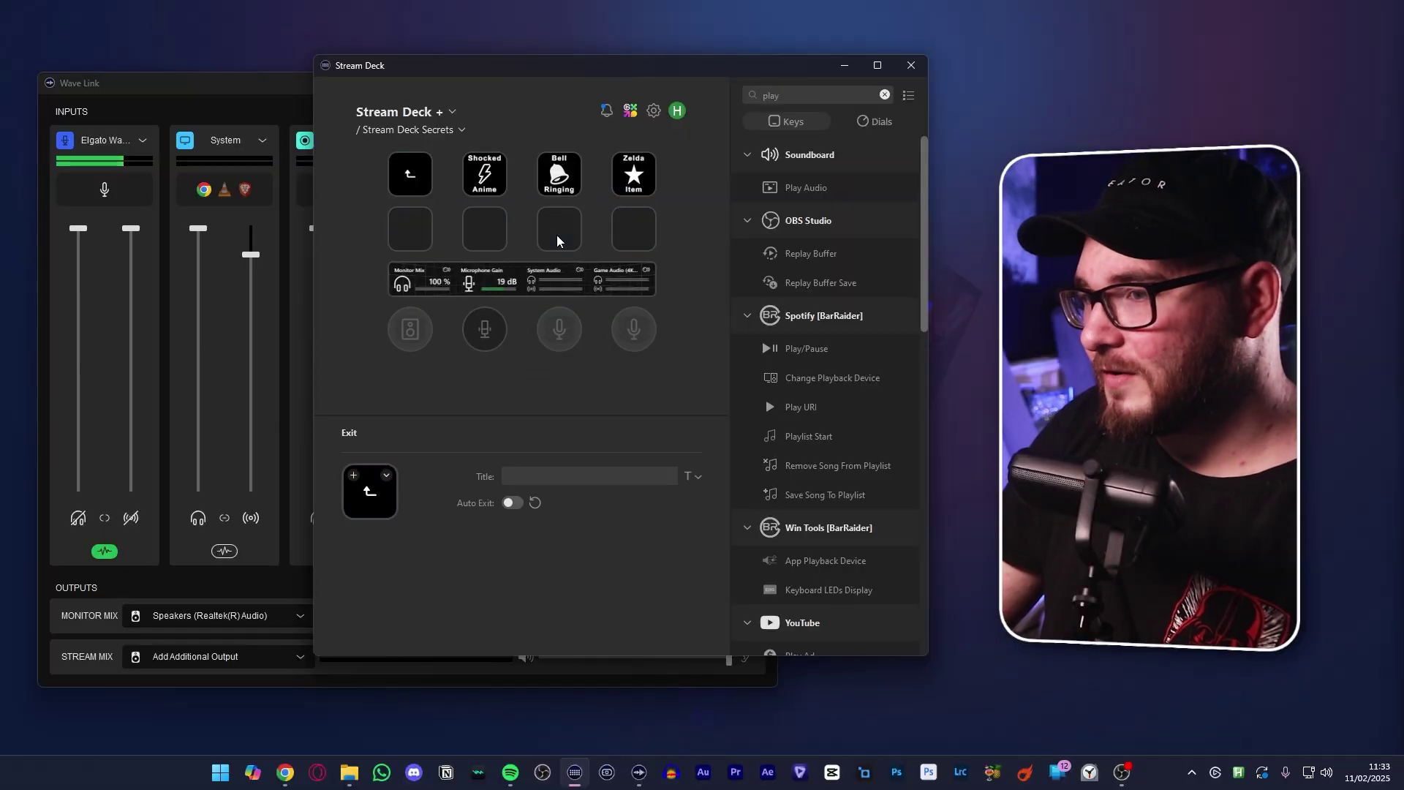
left_click(481, 185)
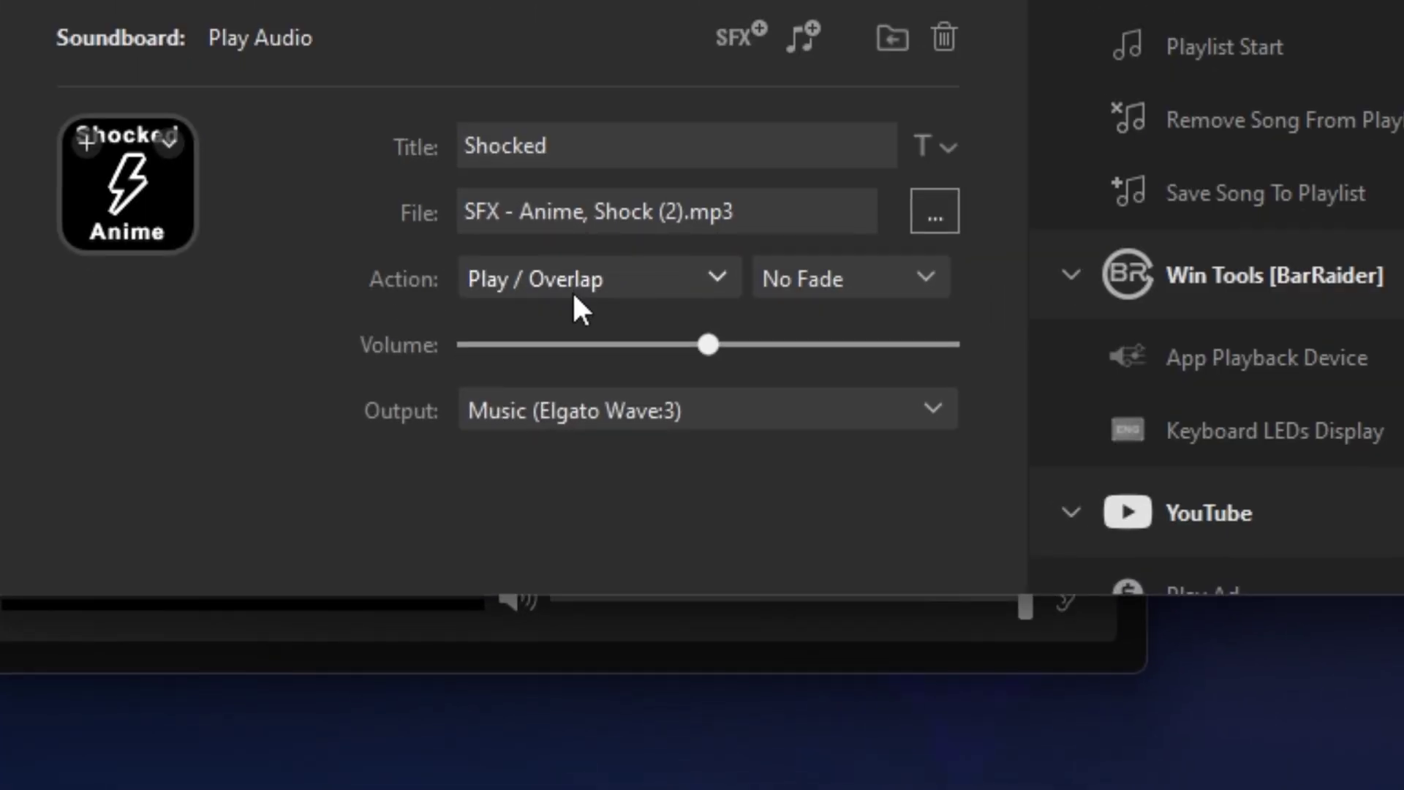
left_click(548, 534)
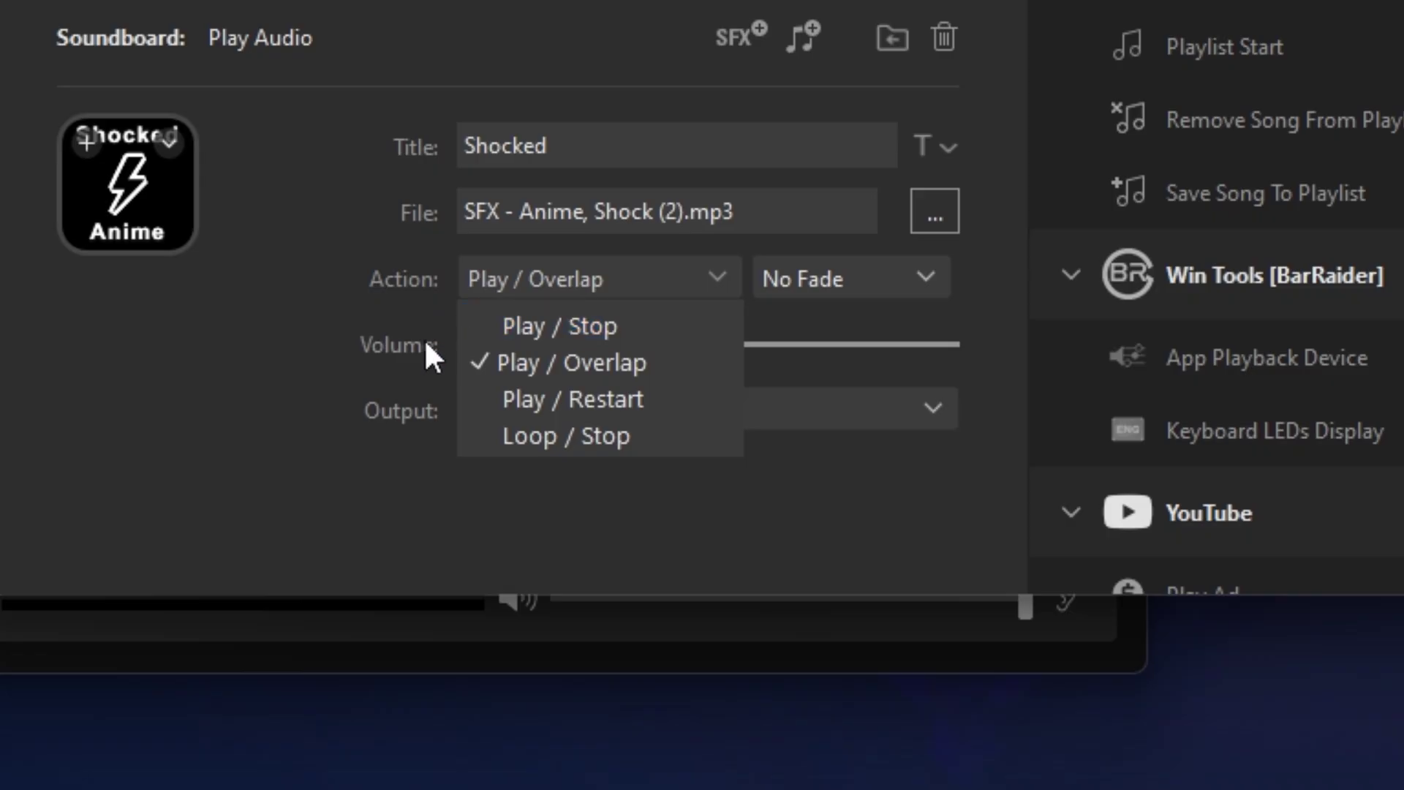
left_click(362, 340)
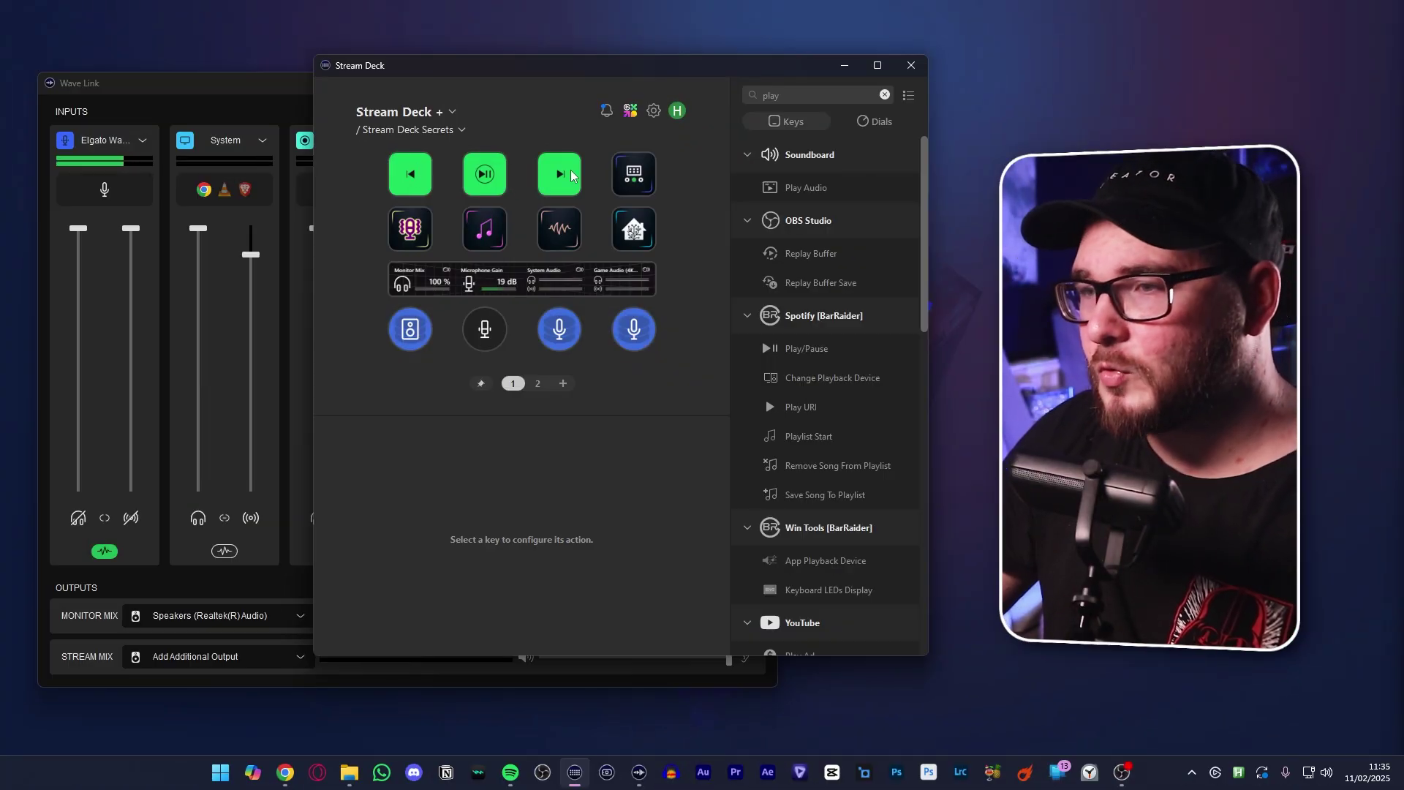
Select the microphone folder key to view its settings
left_click(399, 234)
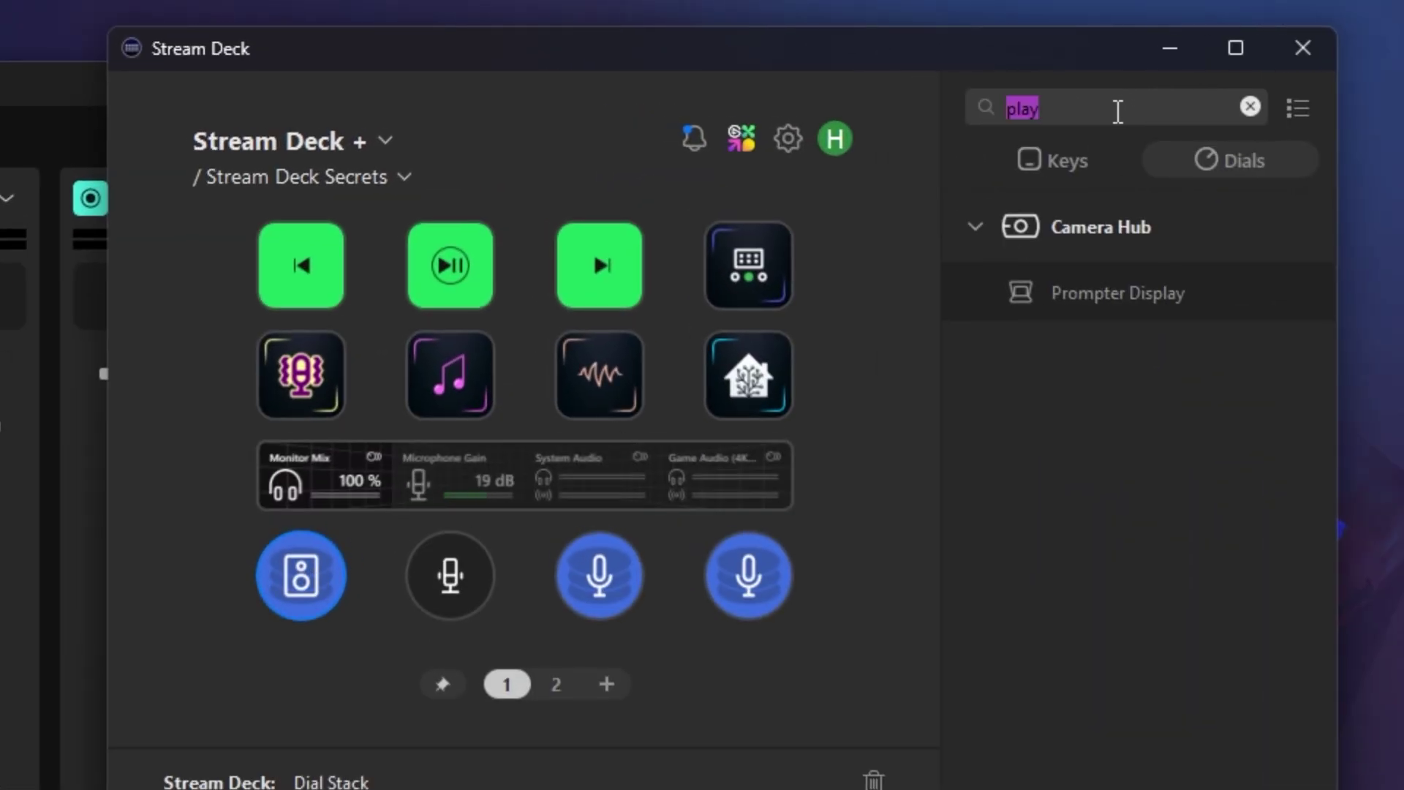
Search 'dia' in the Dials action list to bring up Dial Stack
type("dial")
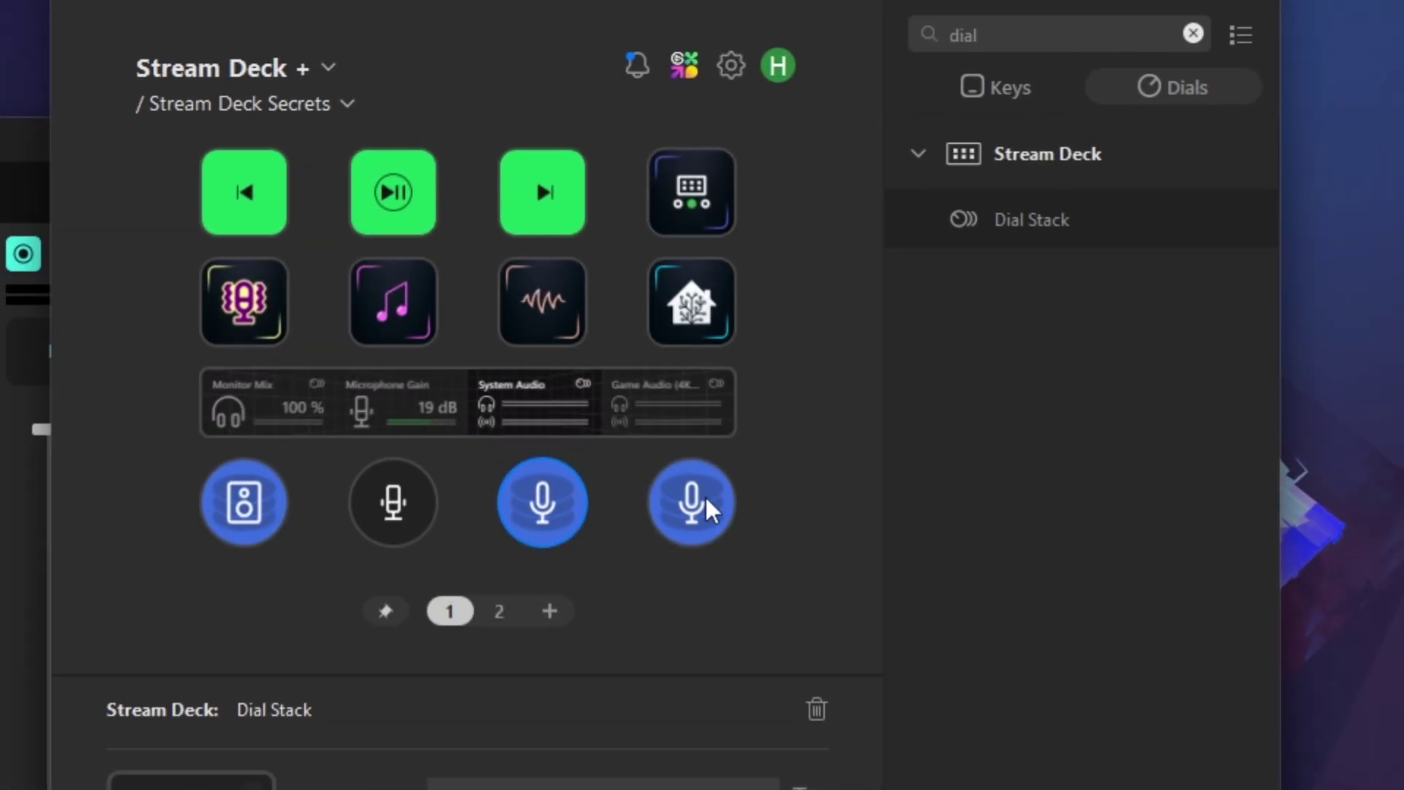
Select the Game Audio volume dial and inspect its settings
left_click(612, 288)
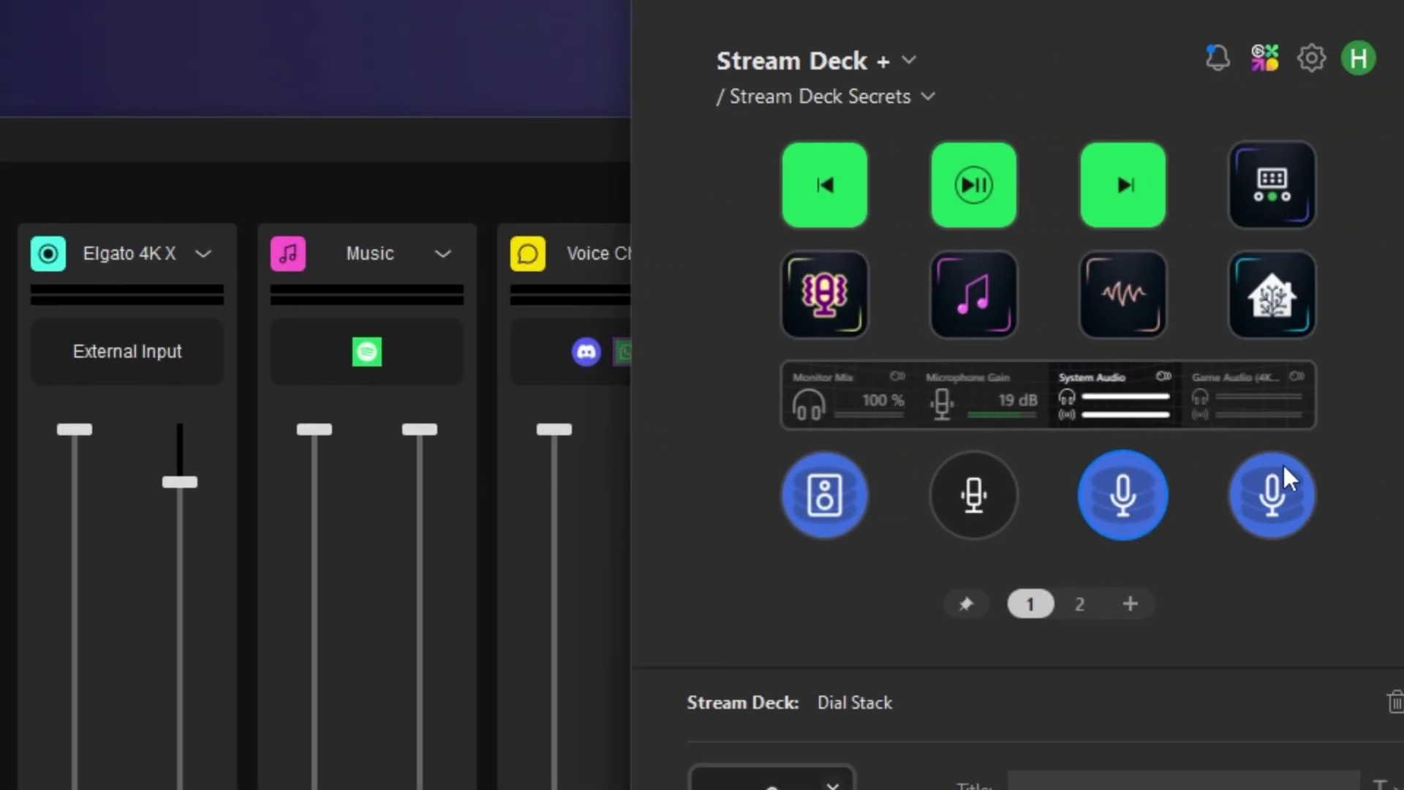
left_click(1266, 370)
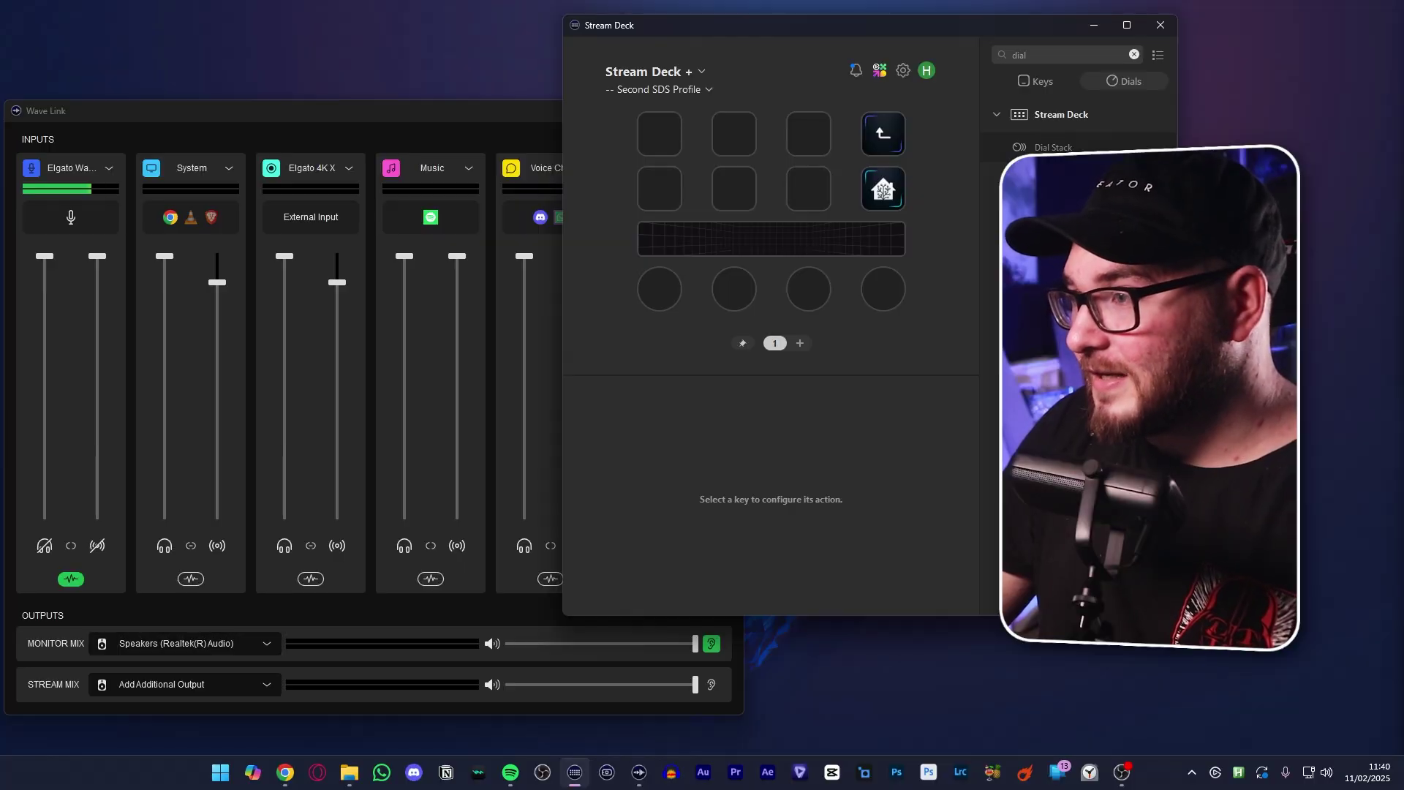
Put a Dial Stack on dial 1 holding a Wave Link Output action with maximum step size
left_click_drag(1053, 147, 665, 287)
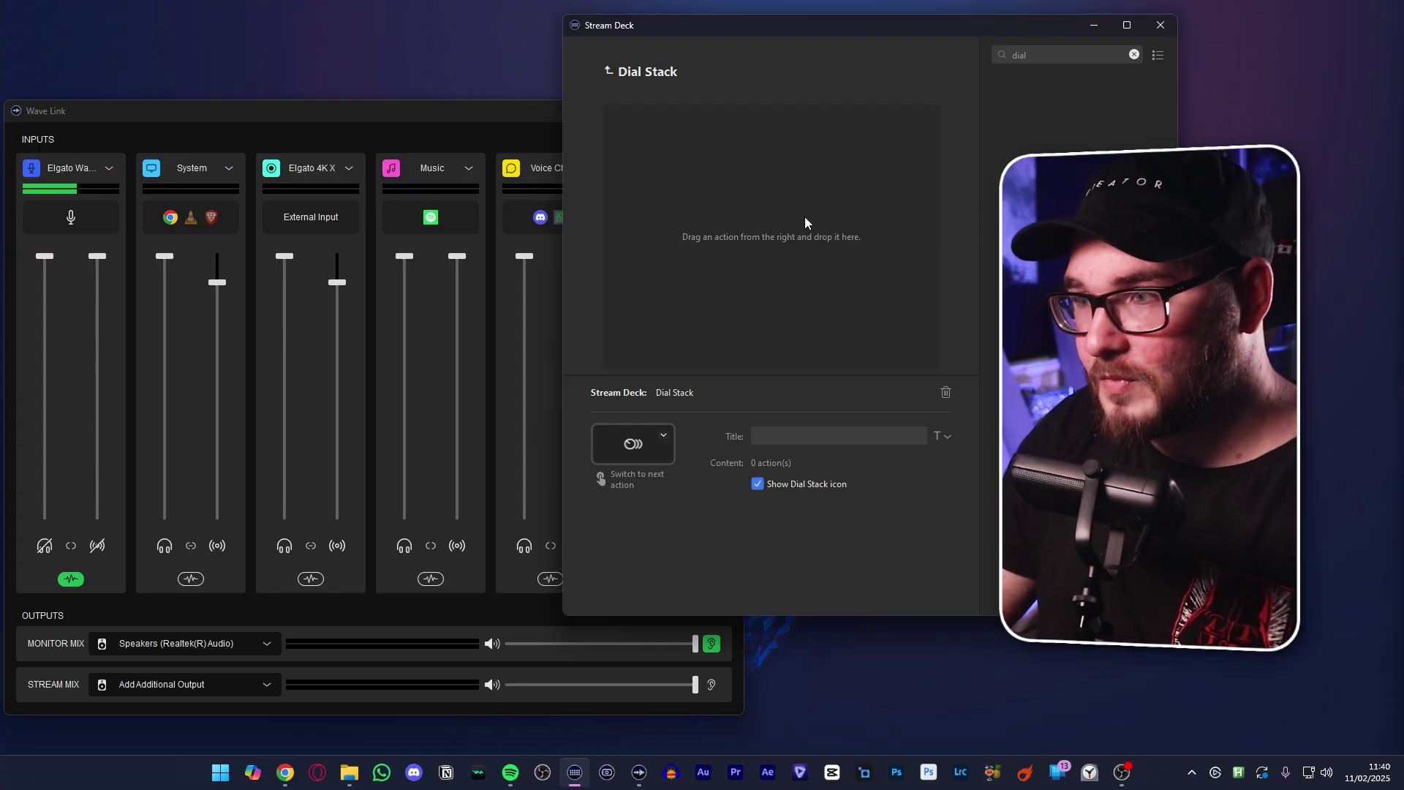
left_click(1134, 55)
type("wave link")
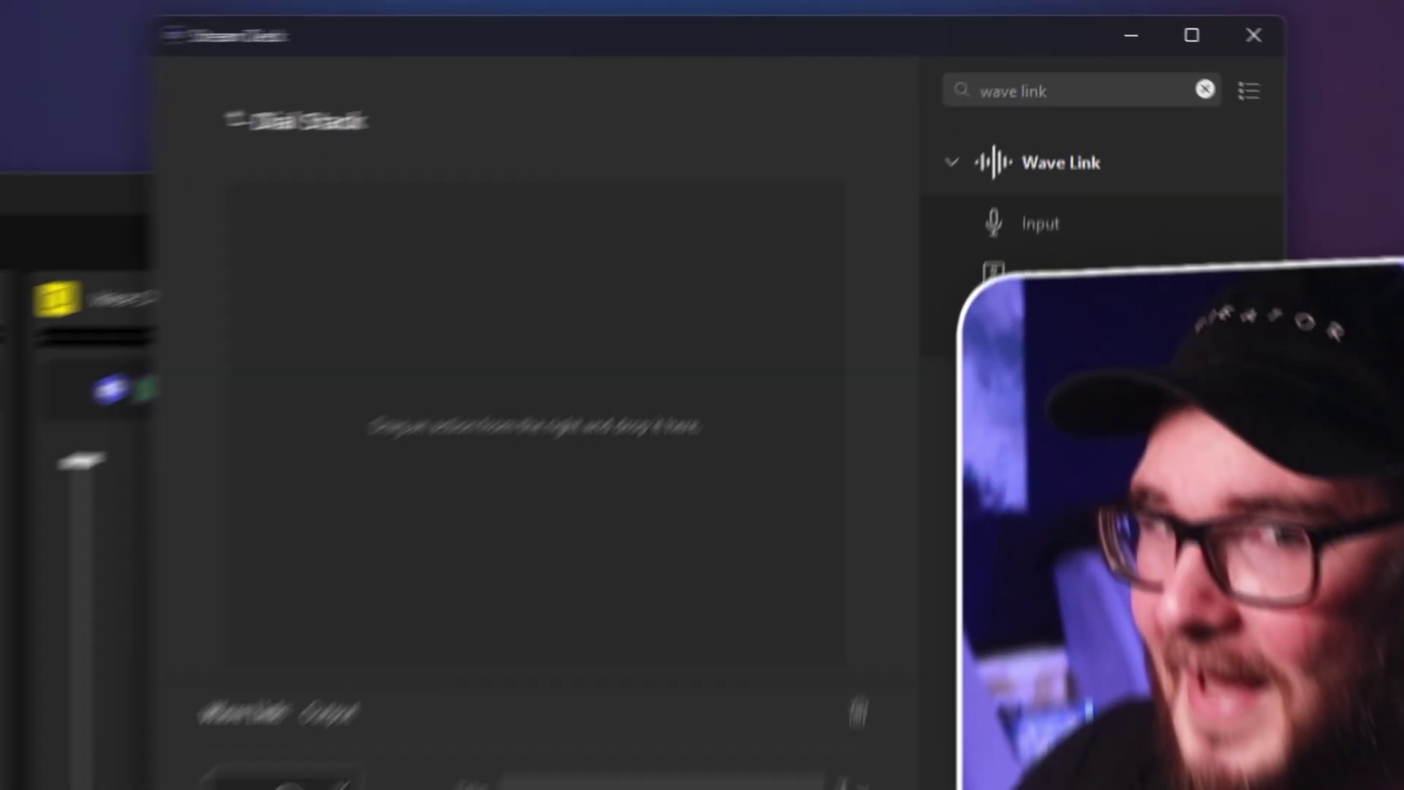
left_click_drag(993, 272, 658, 256)
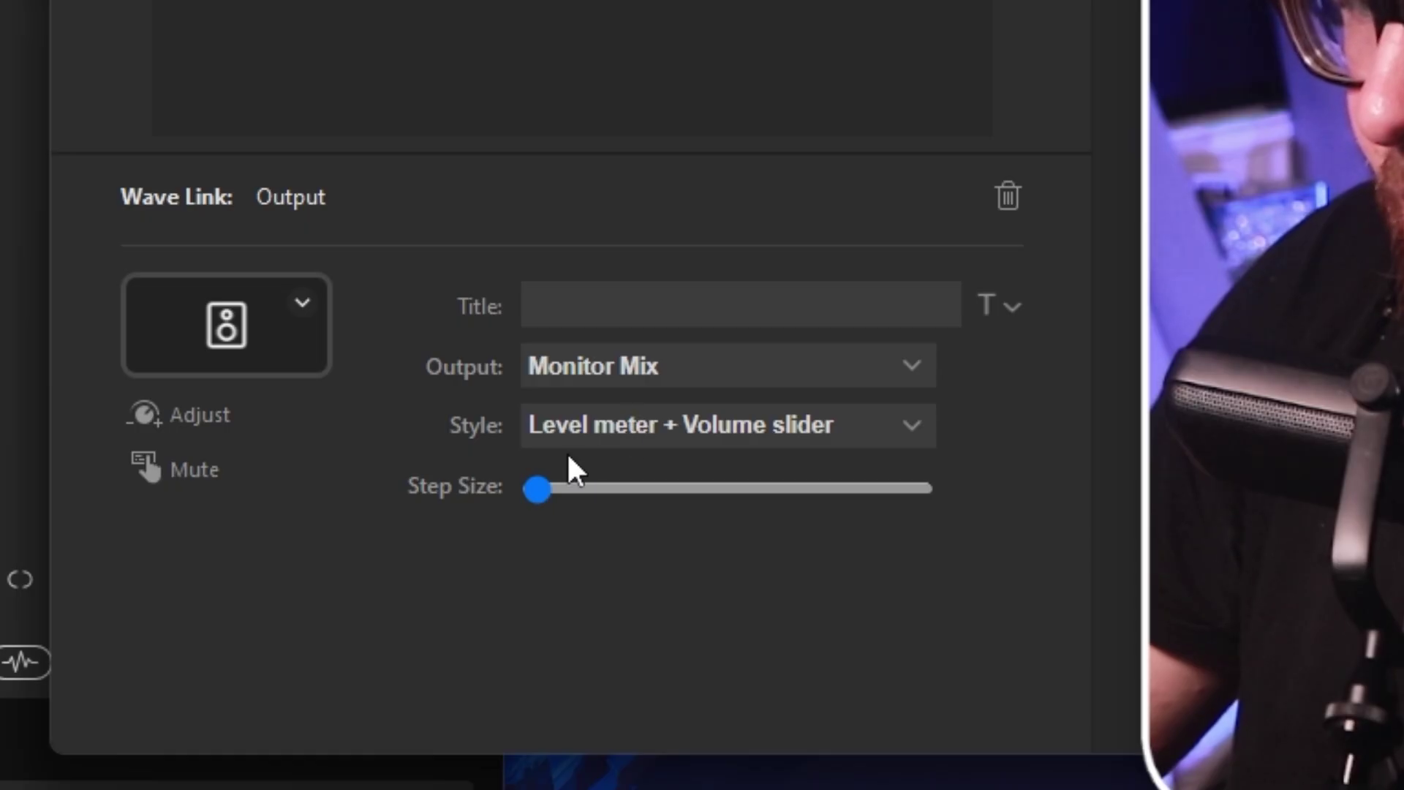
left_click_drag(540, 488, 890, 500)
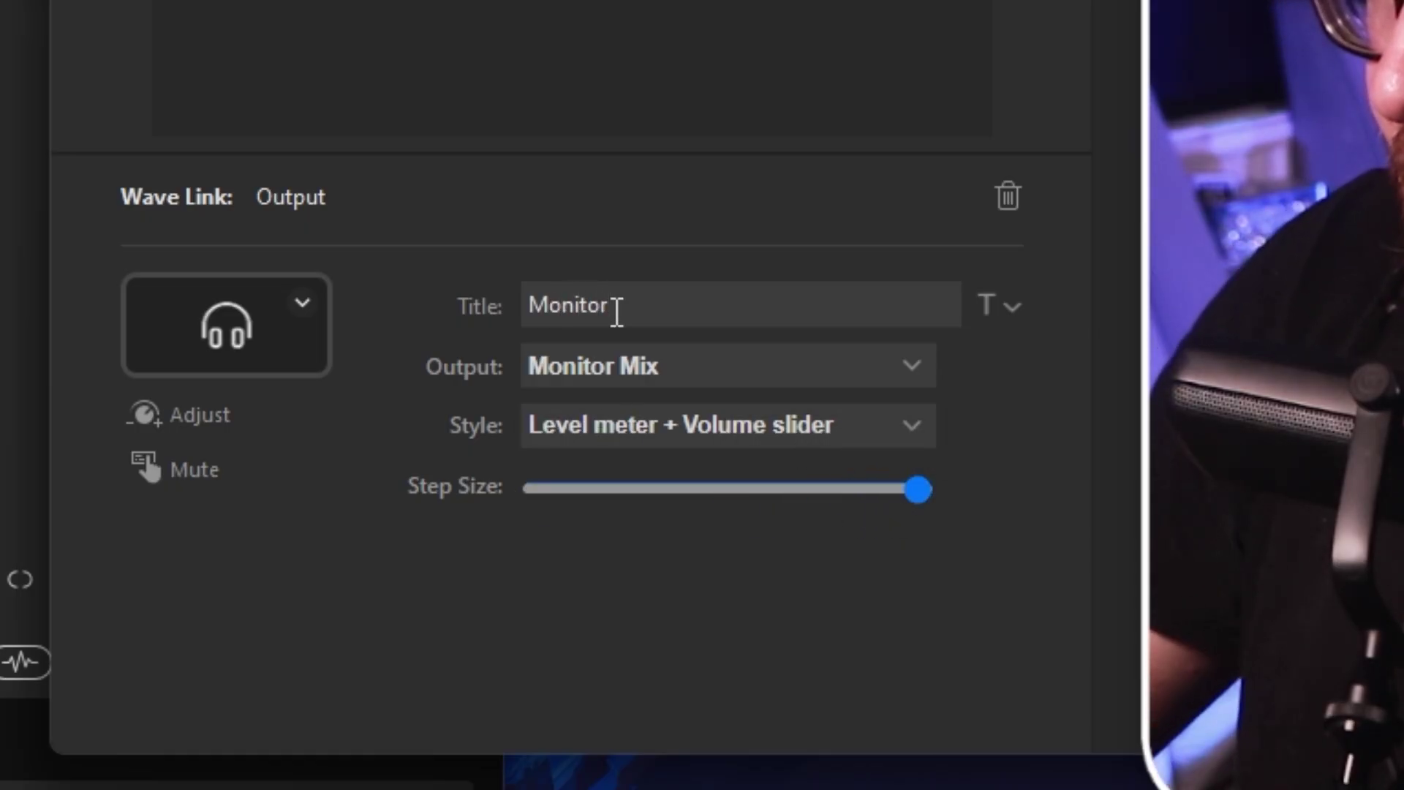
Duplicate the Monitor entry and set the copy to Stream Mix, titled 'Stream'
left_click(301, 256)
left_click(339, 221)
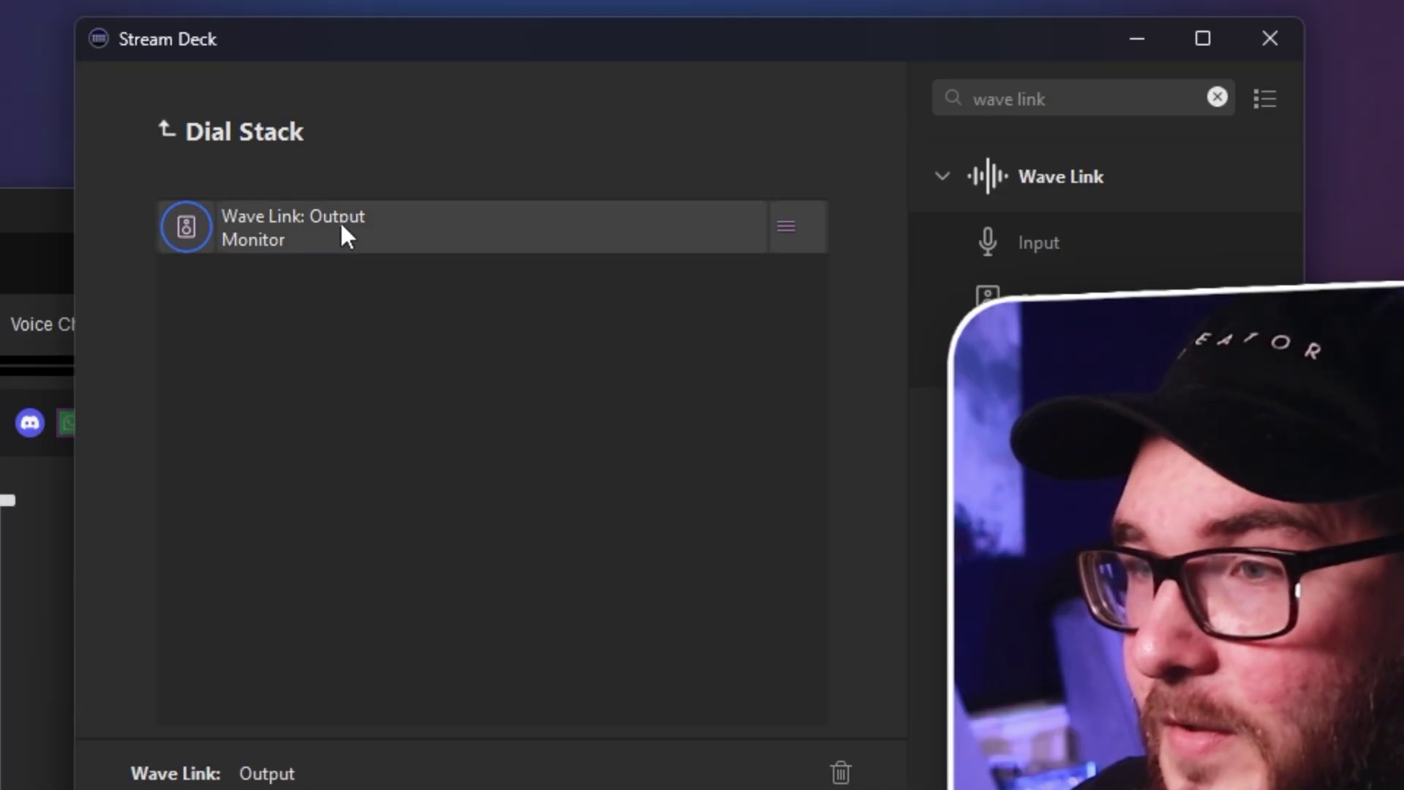
right_click(339, 221)
left_click(404, 246)
right_click(384, 305)
left_click(437, 345)
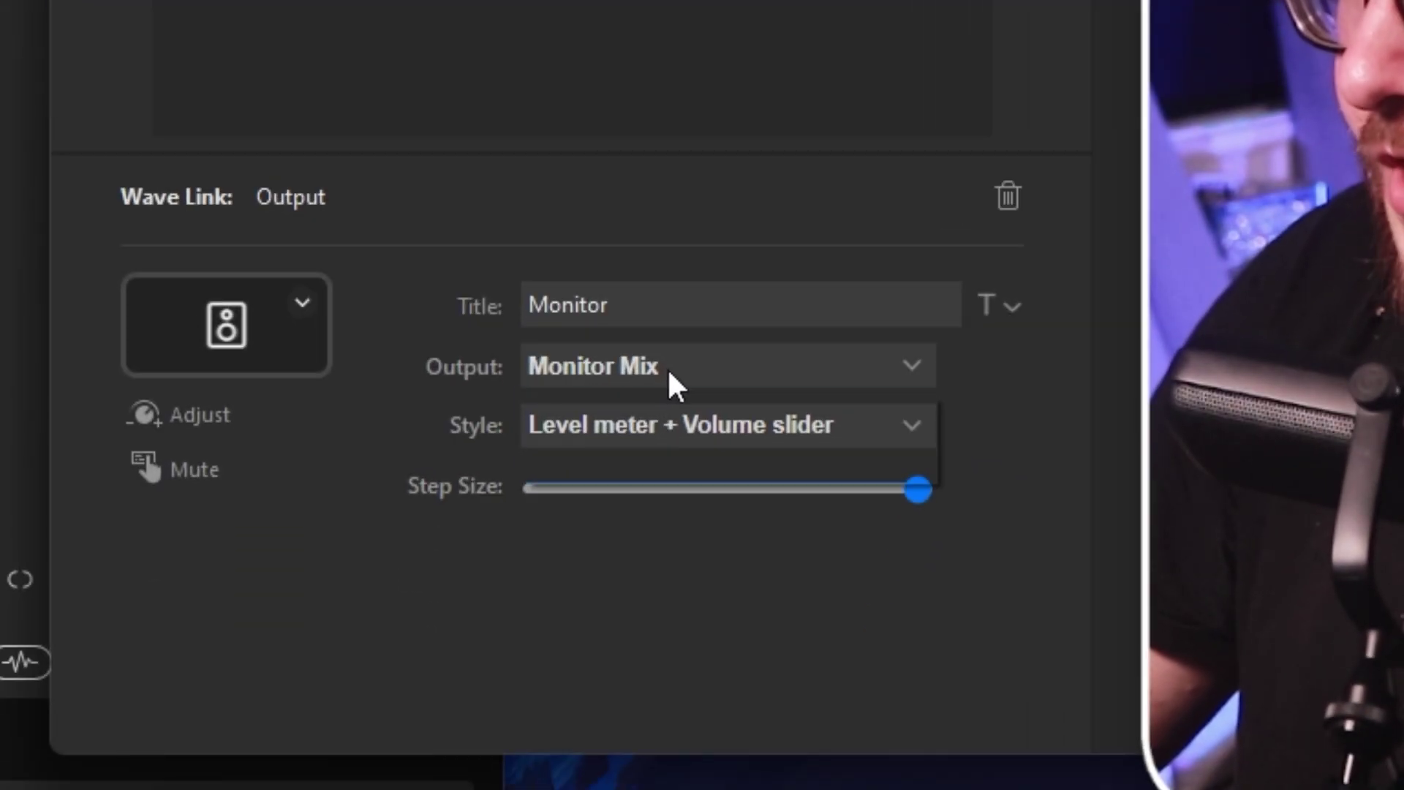
left_click(667, 366)
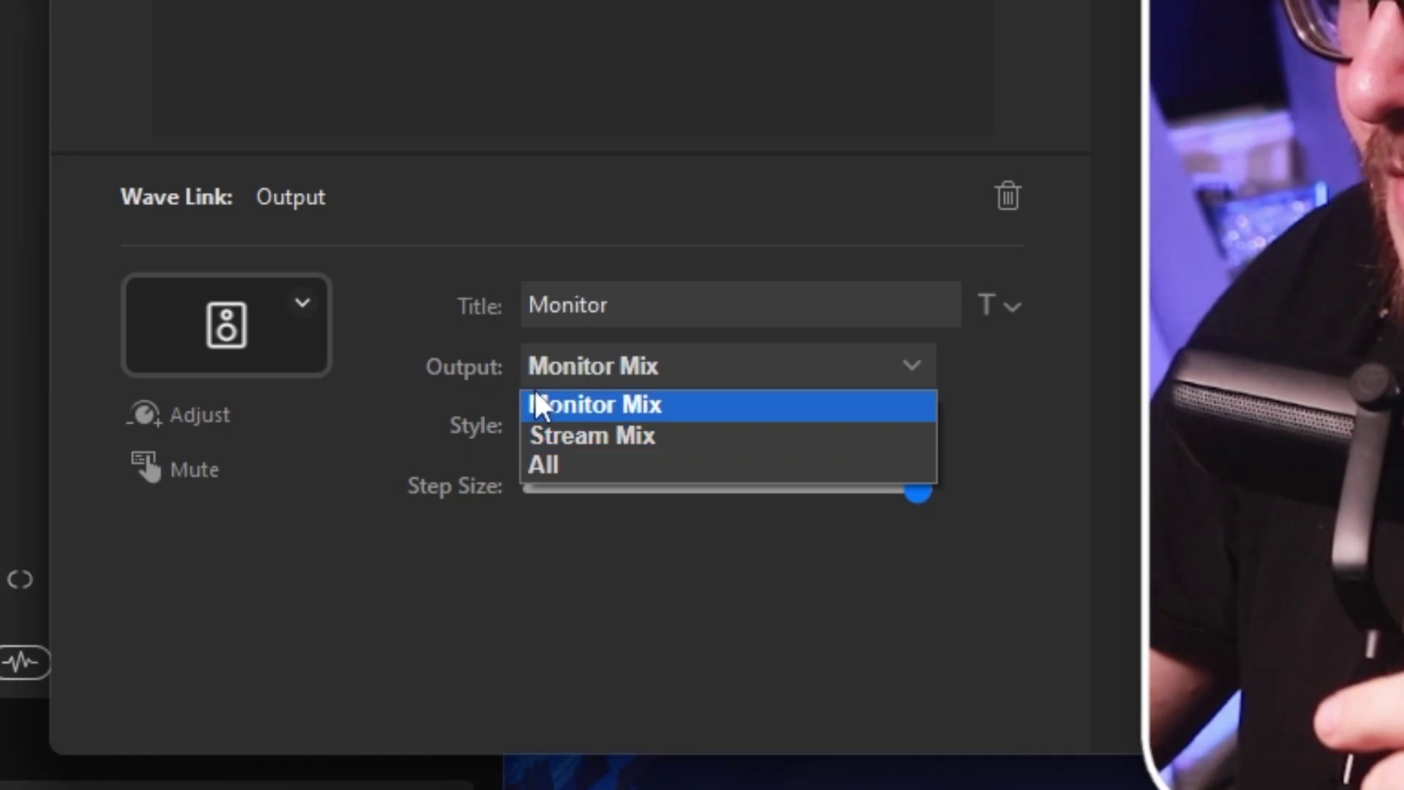
left_click(576, 436)
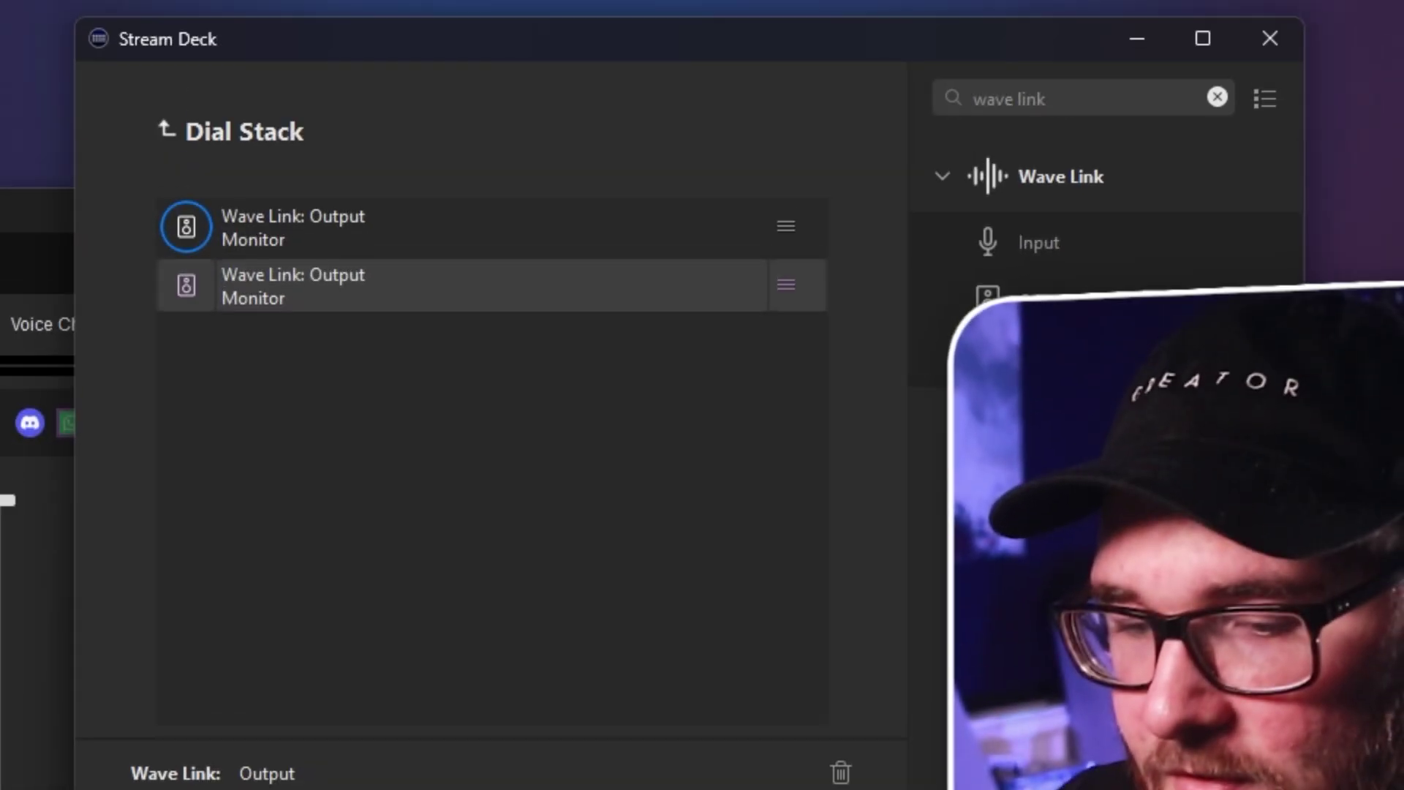
double_click(568, 304)
type("Stream")
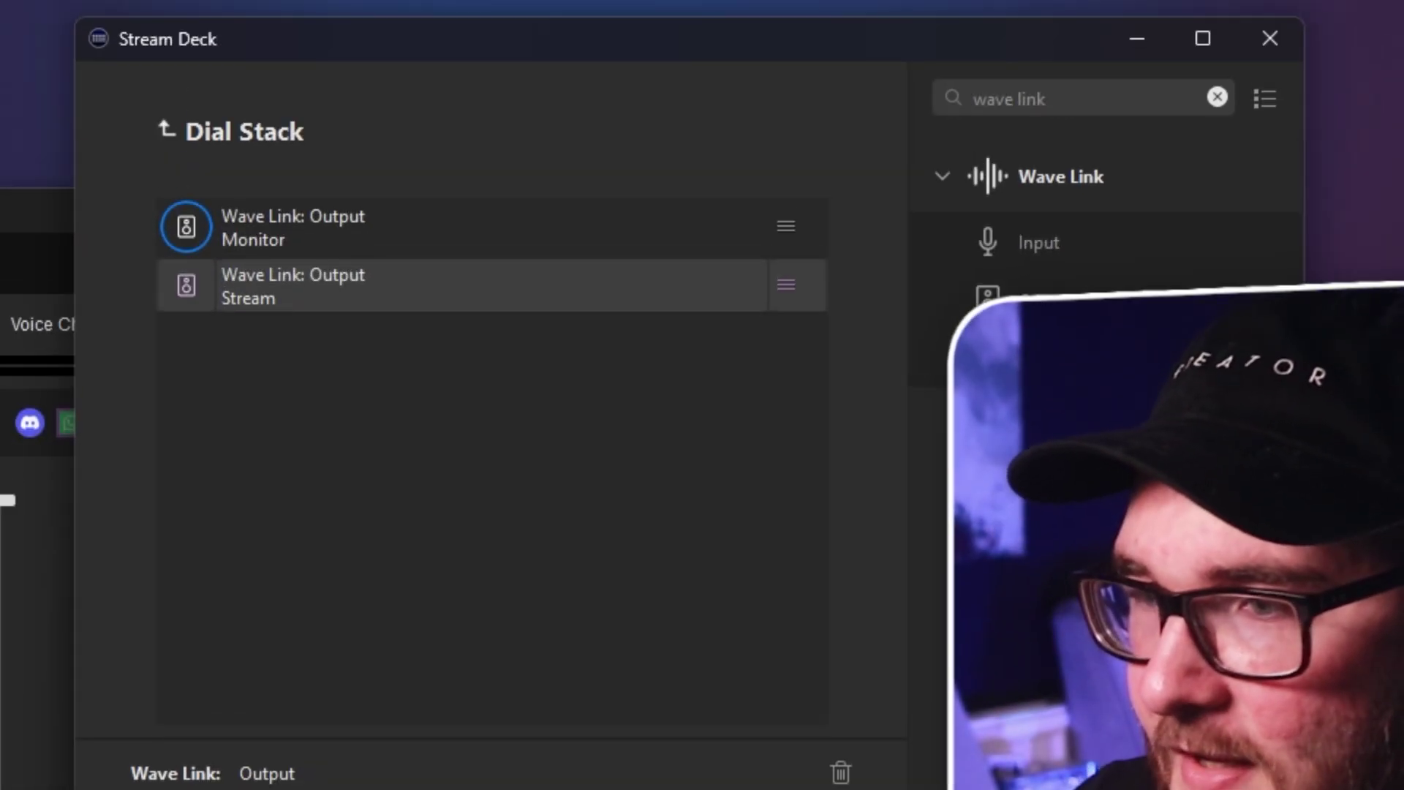
Return to the dial layout and preview the stack switching to the Stream action
left_click(203, 197)
left_click(167, 130)
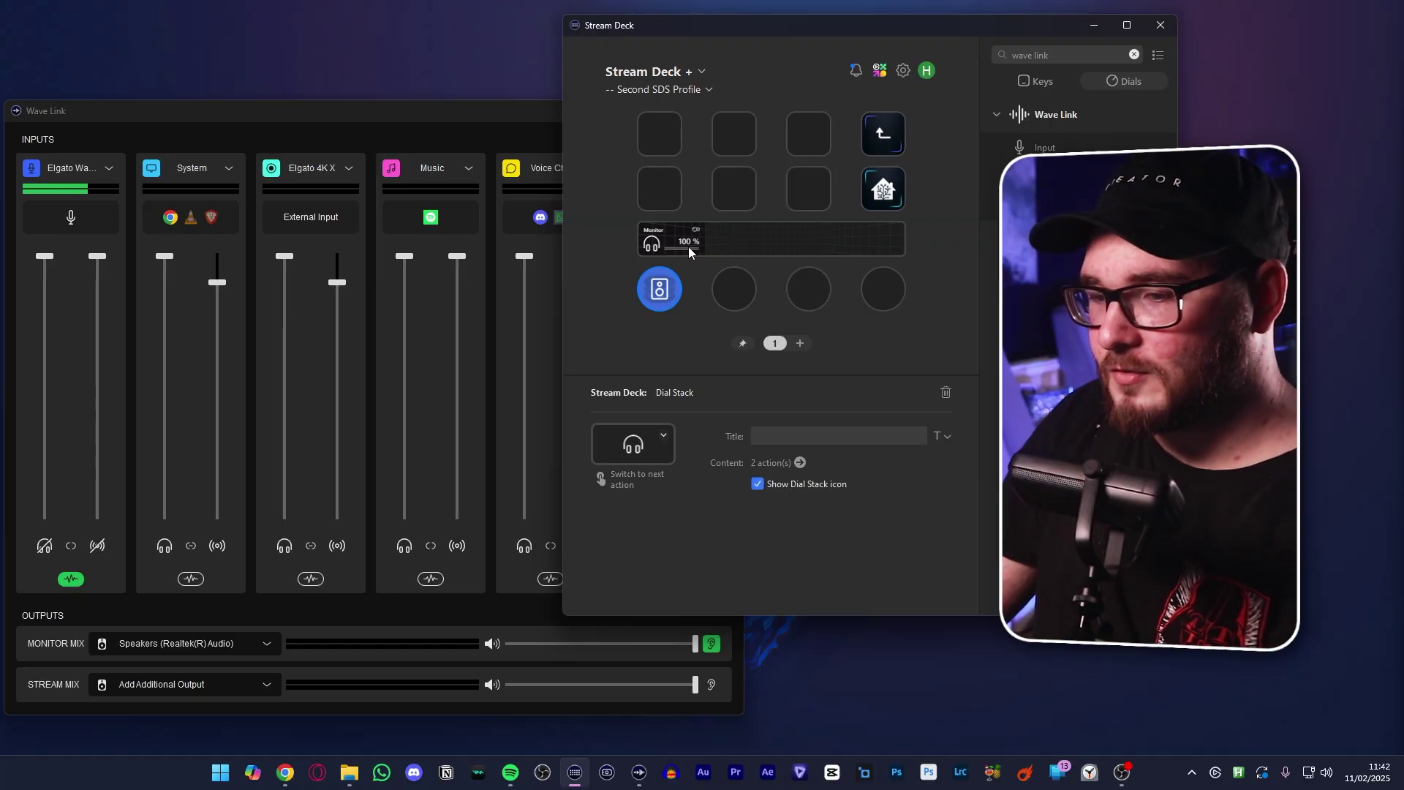
left_click(759, 251)
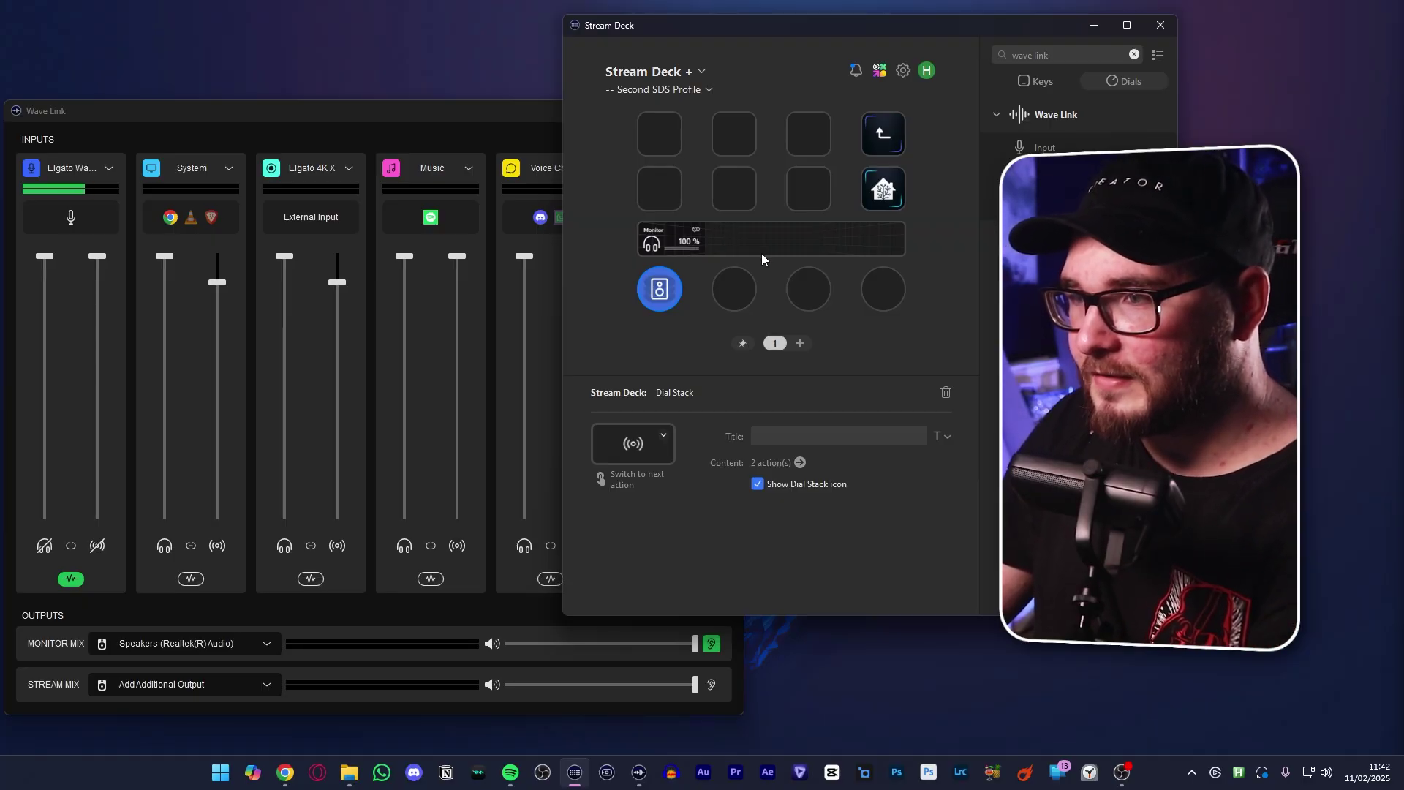
Put a Dial Stack on dial 2 with a Wave Link Input for System at maximum step
left_click(716, 284)
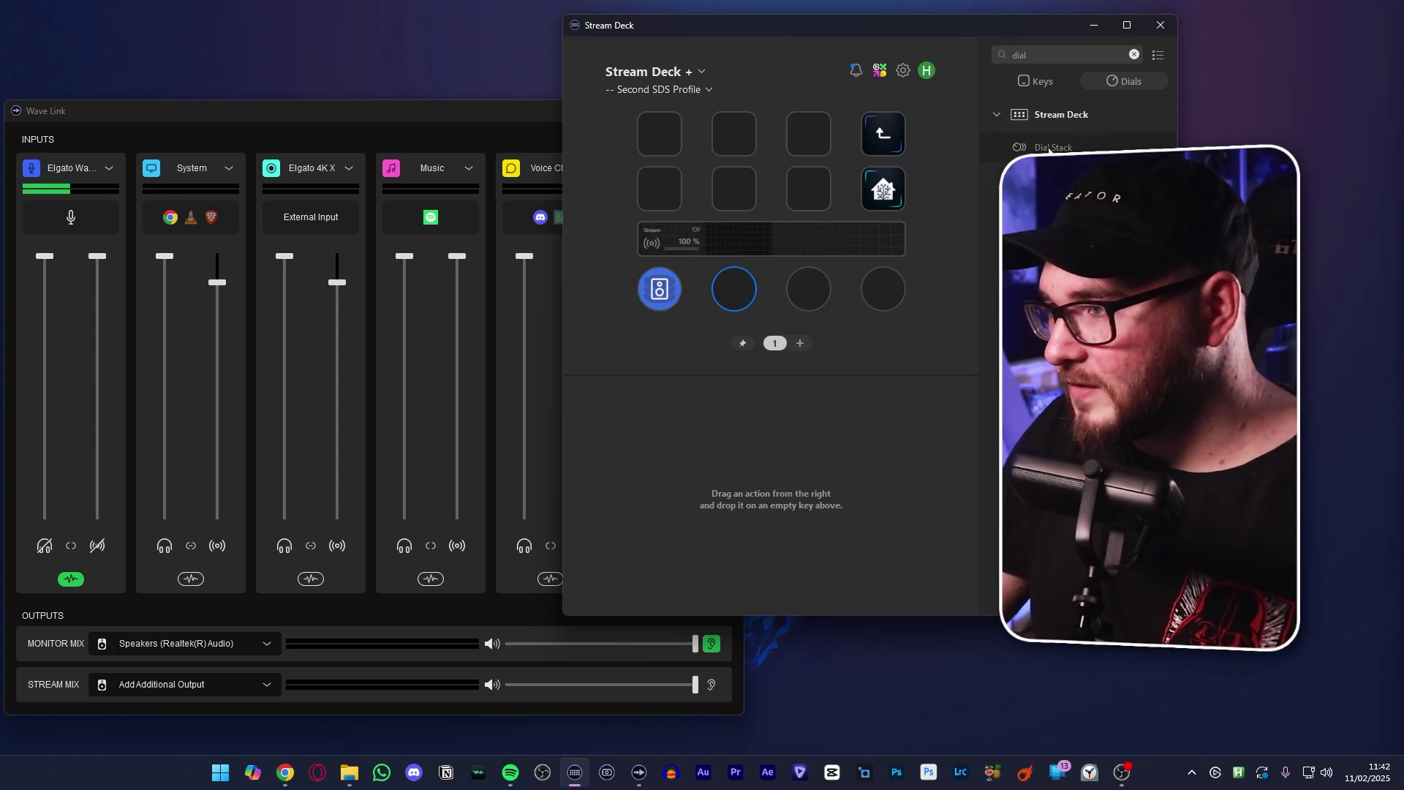
left_click_drag(1048, 149, 811, 283)
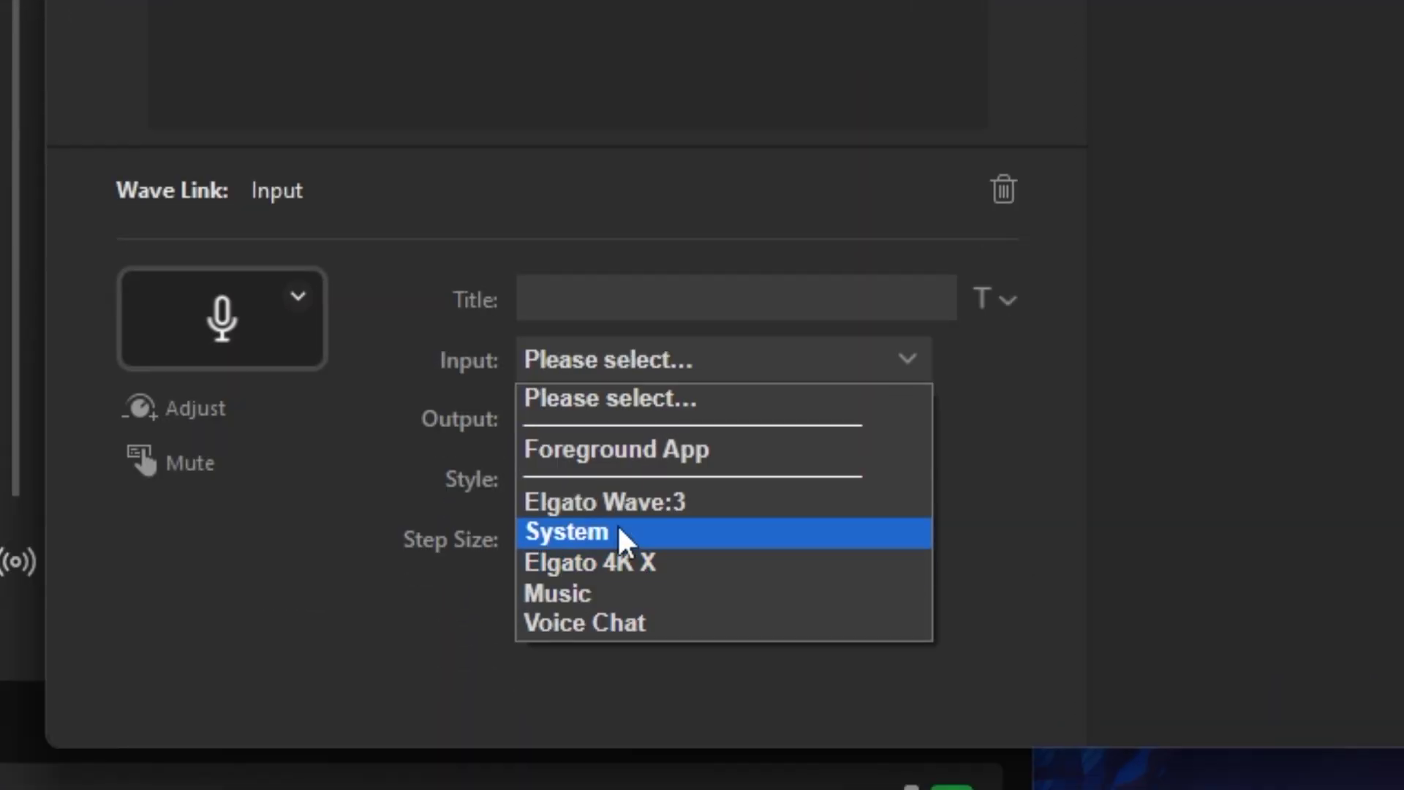
left_click(618, 532)
left_click(842, 542)
left_click(885, 545)
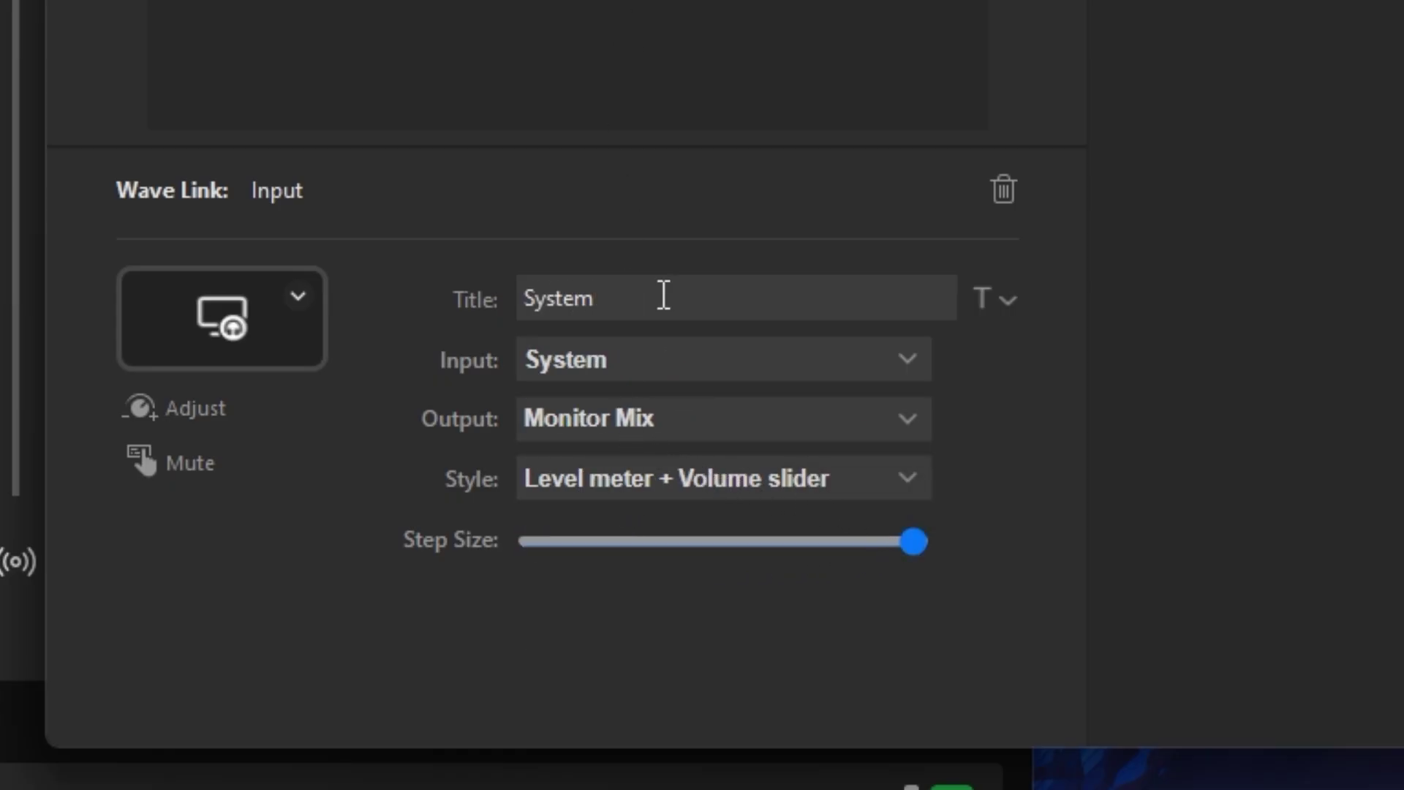
Paste a duplicate System entry into the stack and switch it to the Music input
right_click(410, 331)
left_click(483, 379)
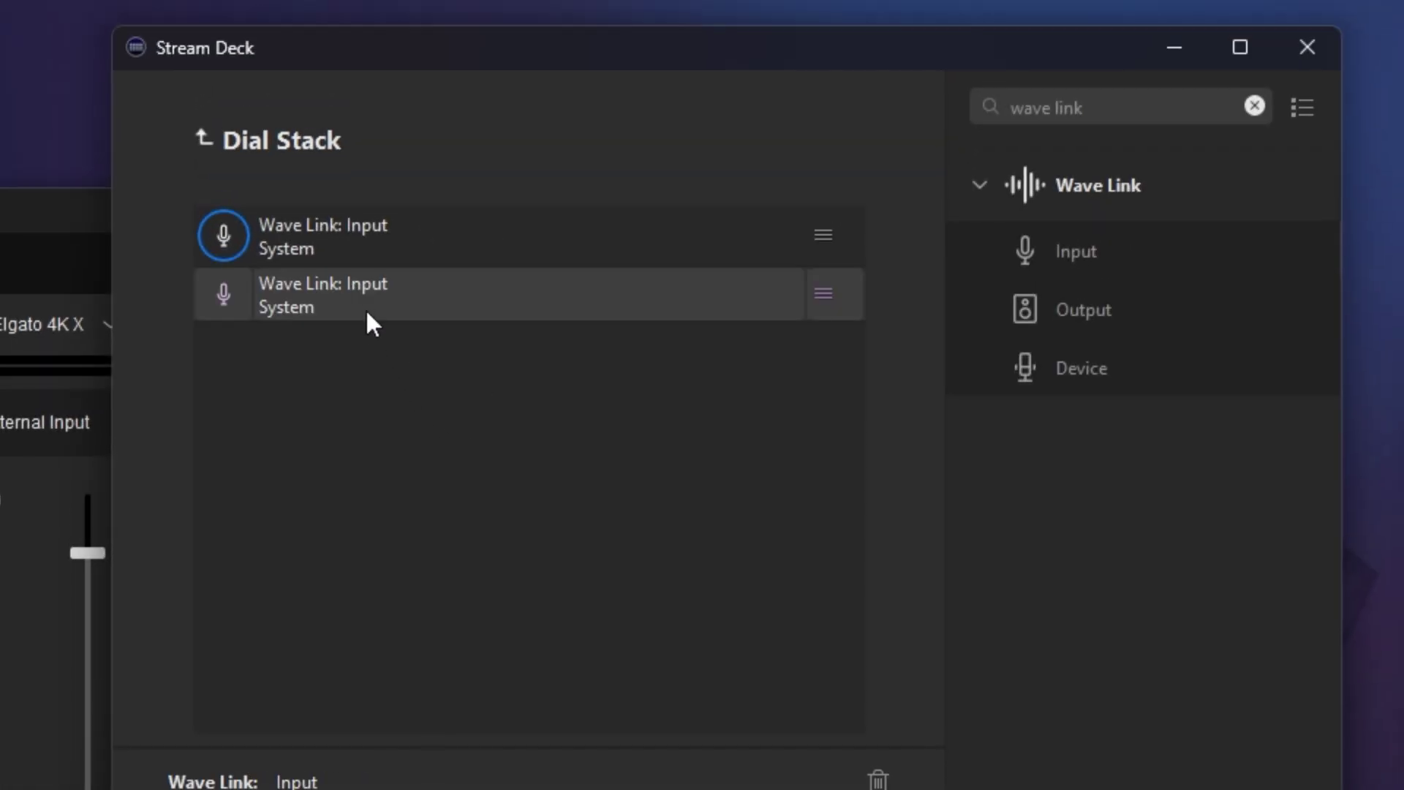
left_click(647, 497)
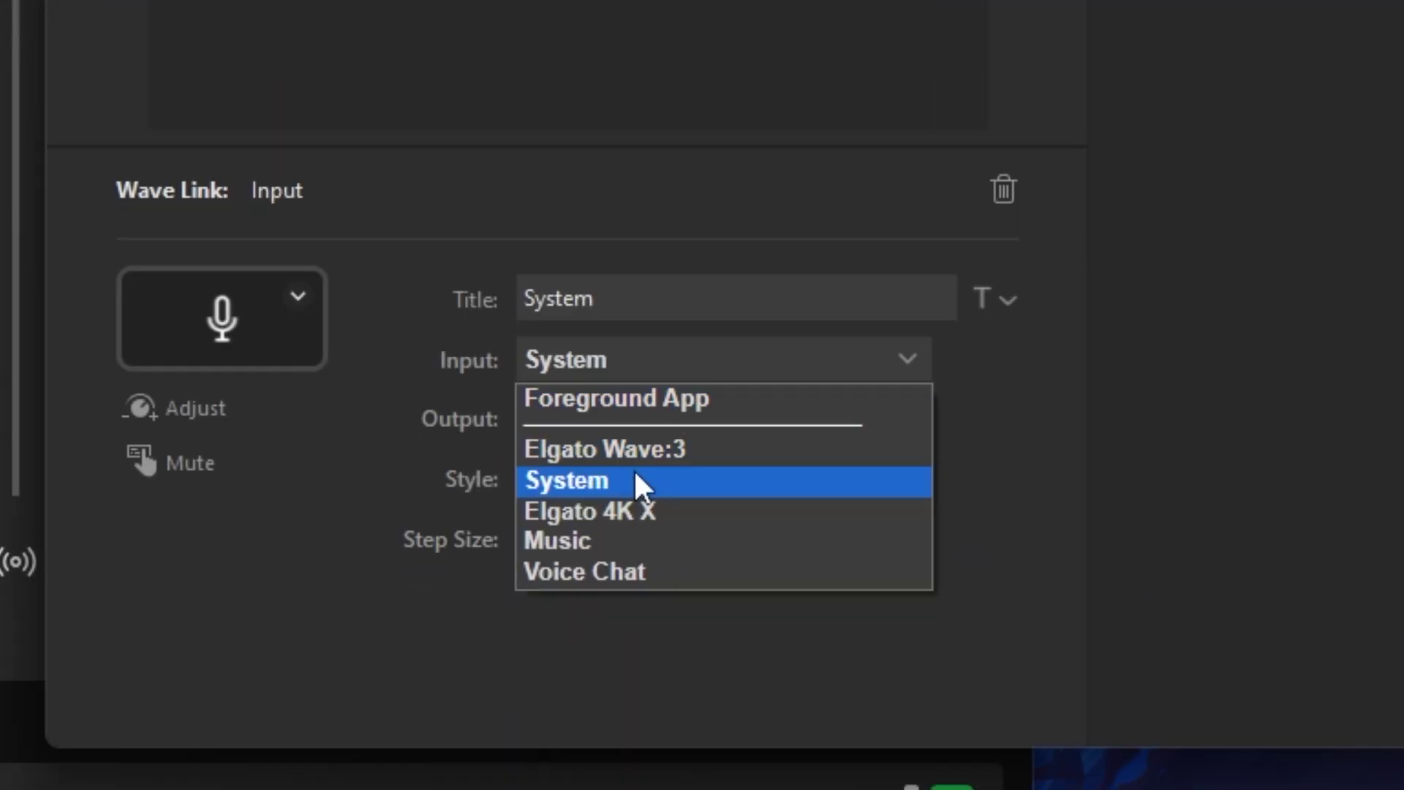
left_click(583, 539)
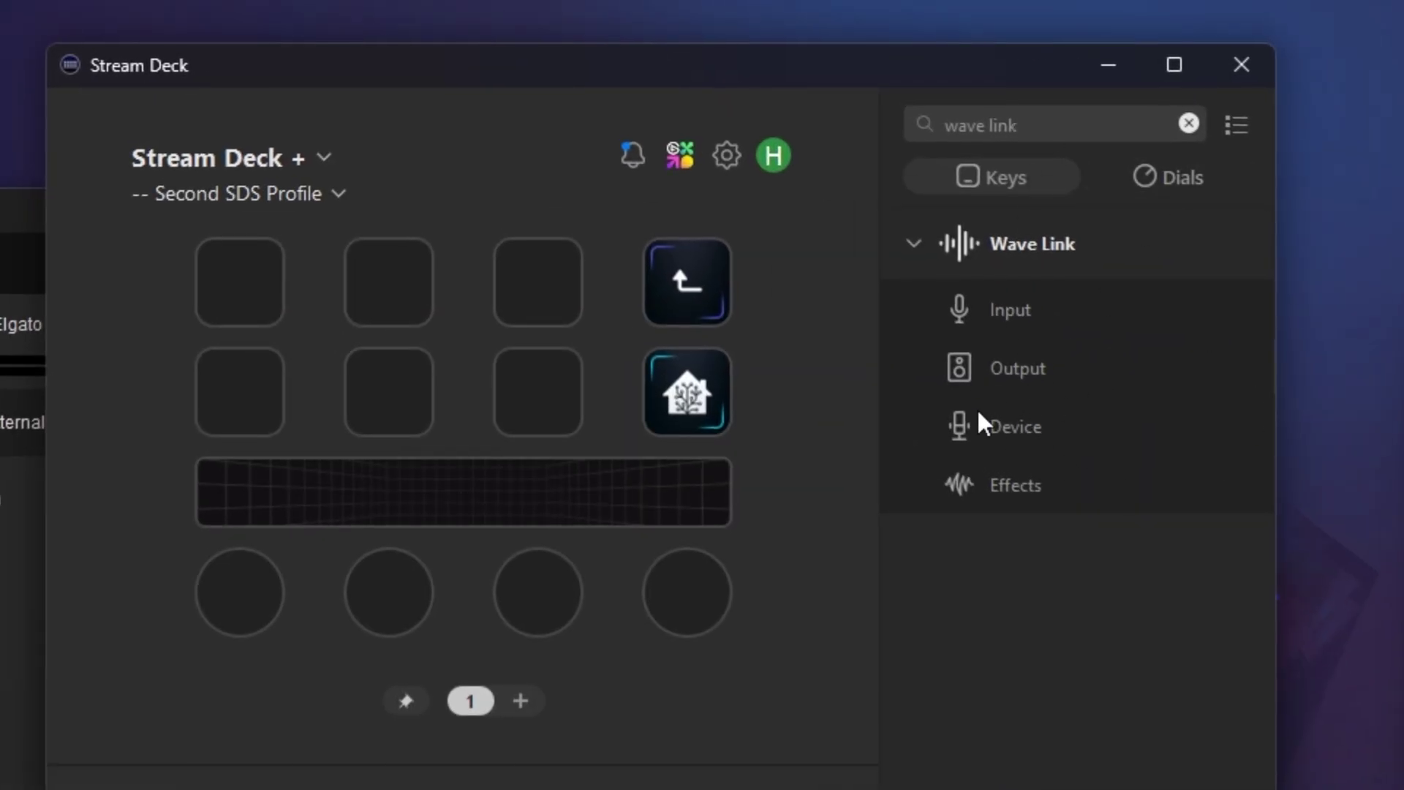
Place a Wave Link Device action on dial 2 set to Adjust Gain with 2 dB steps
left_click_drag(881, 452, 389, 598)
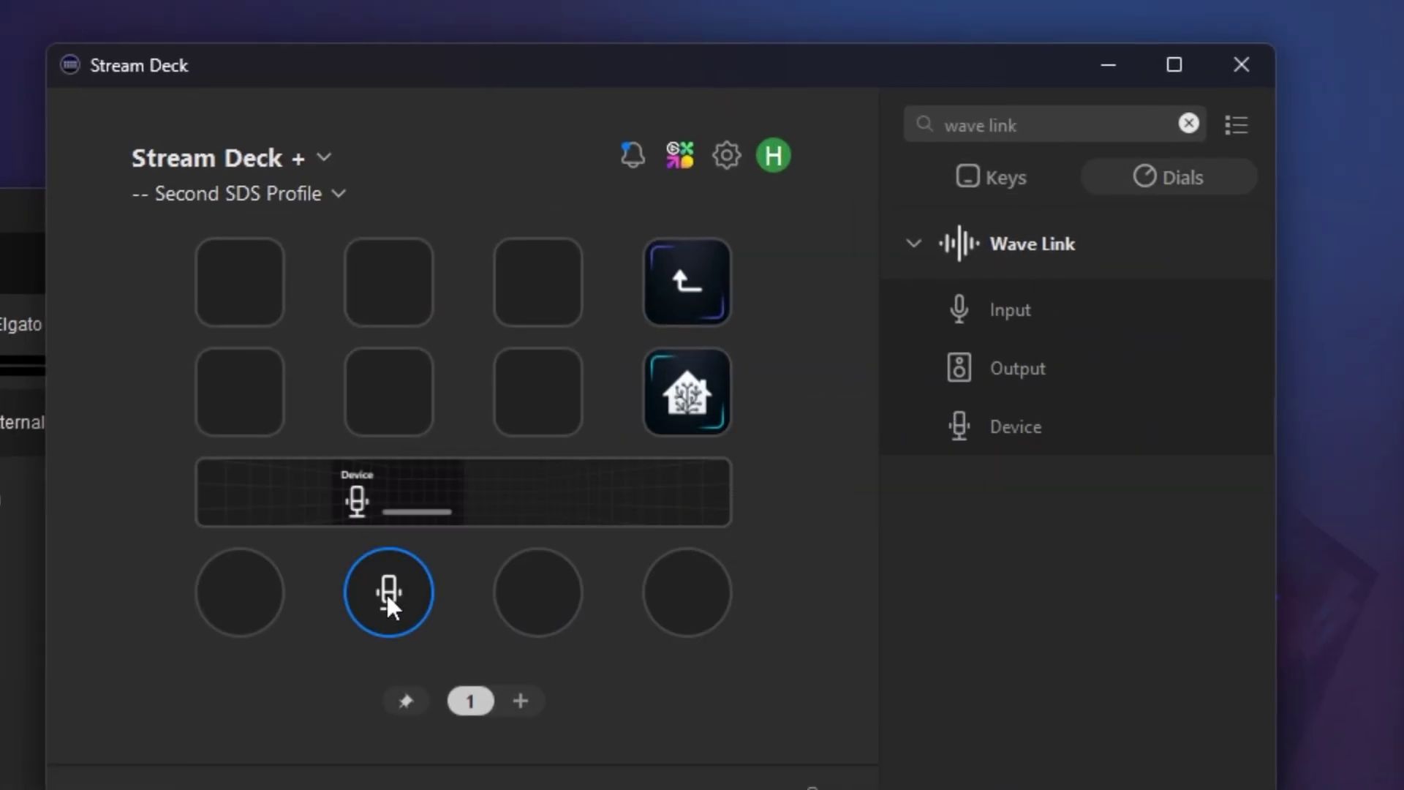
left_click(527, 381)
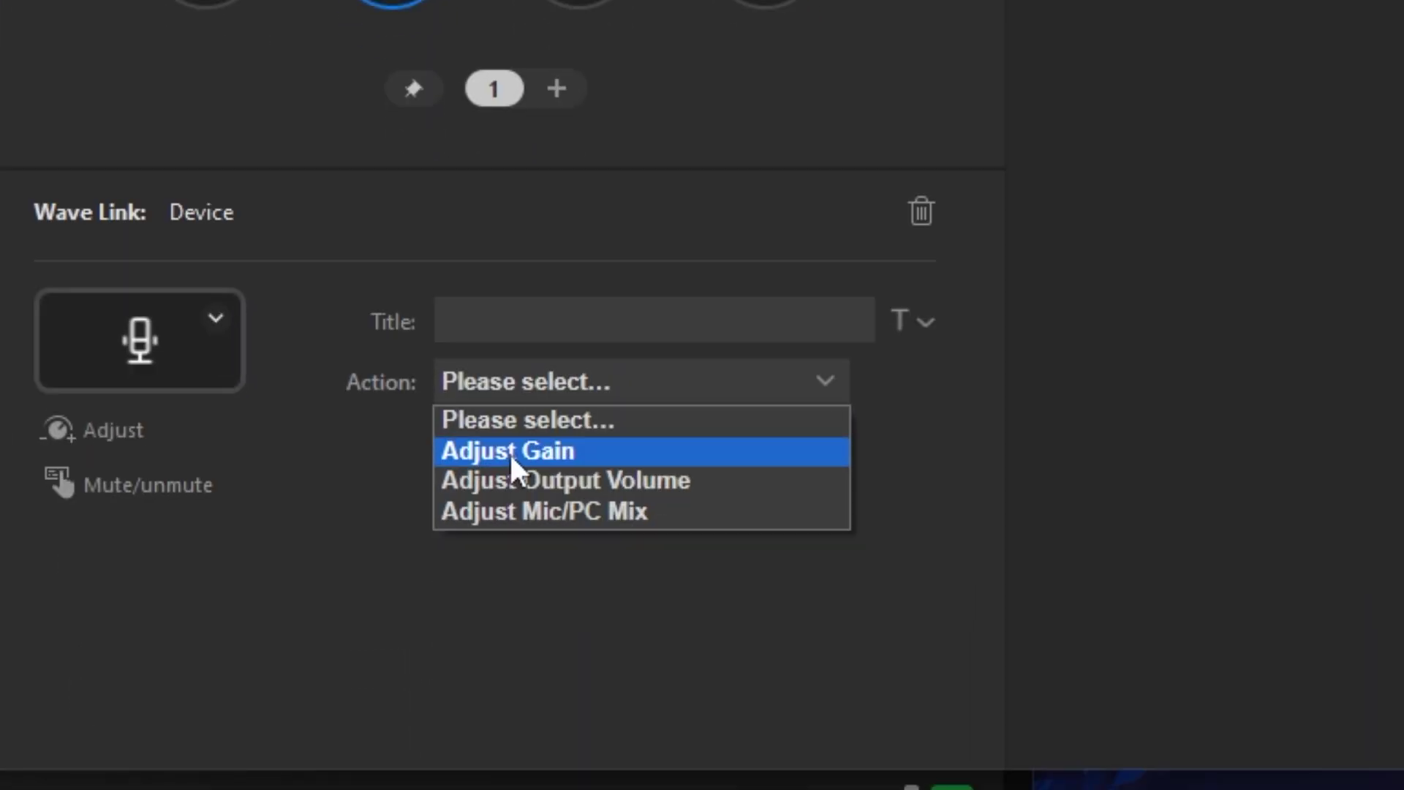
left_click(516, 452)
left_click_drag(467, 502, 580, 518)
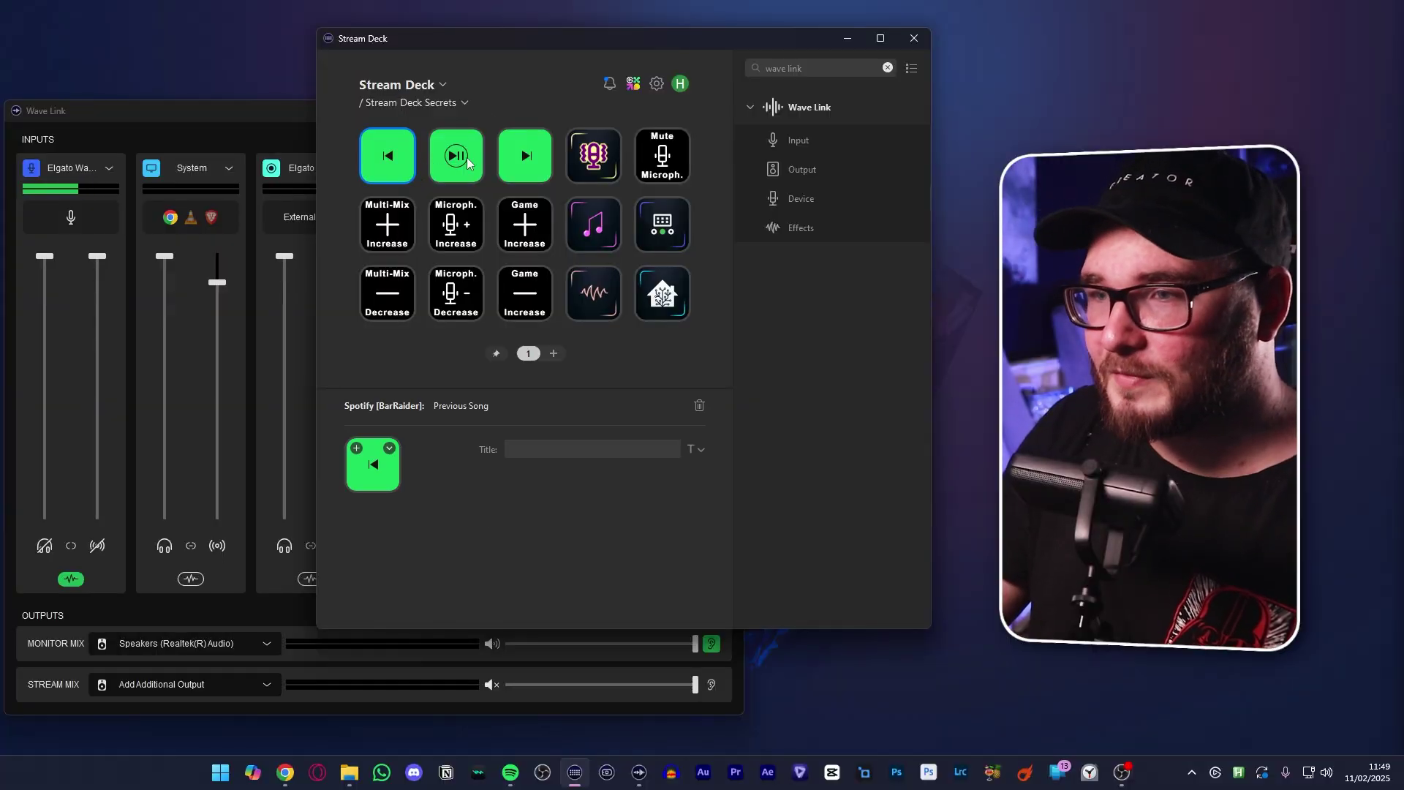
Inspect the microphone folder, Microph. Decrease/Increase and Game Increase keys on the standard deck
left_click(595, 175)
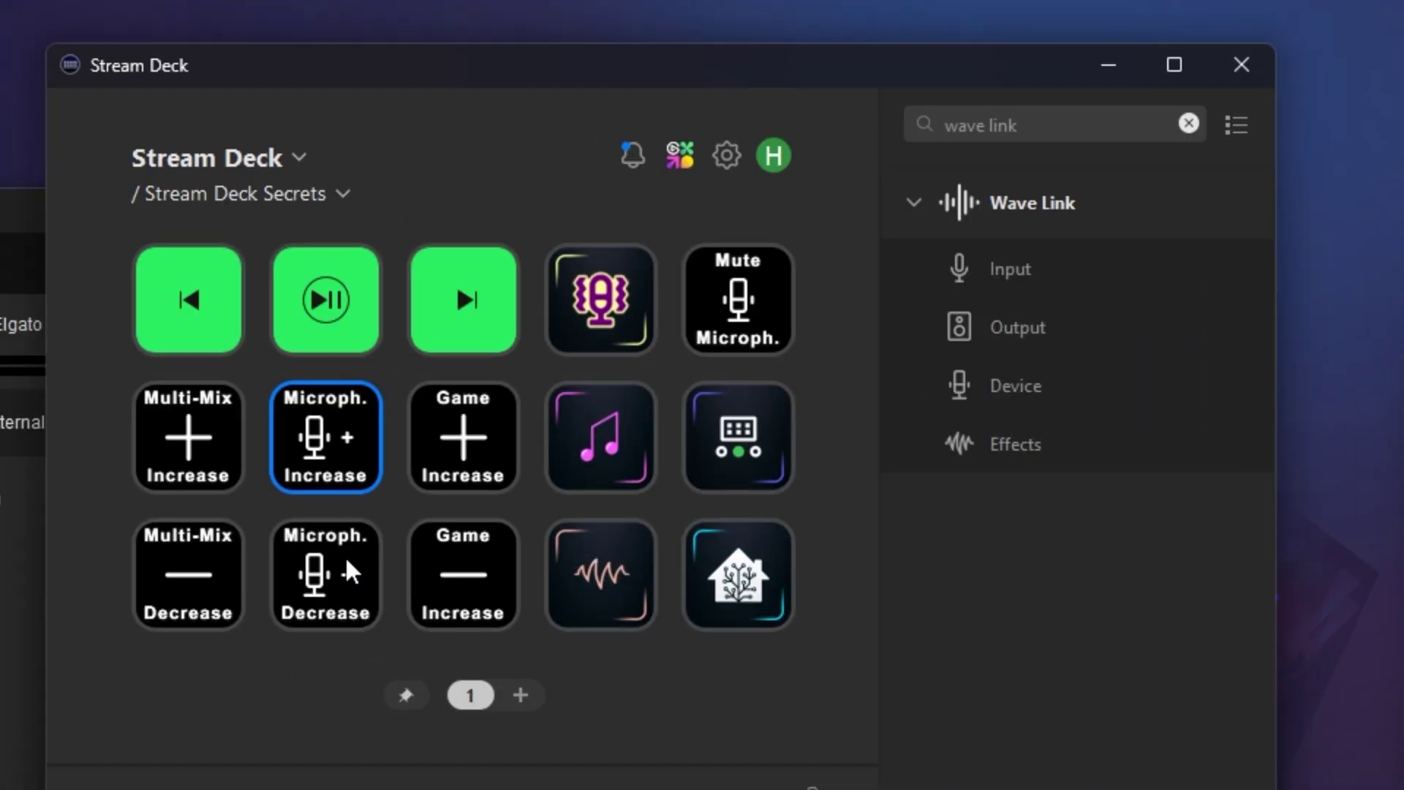
left_click(344, 555)
left_click(342, 461)
left_click(476, 484)
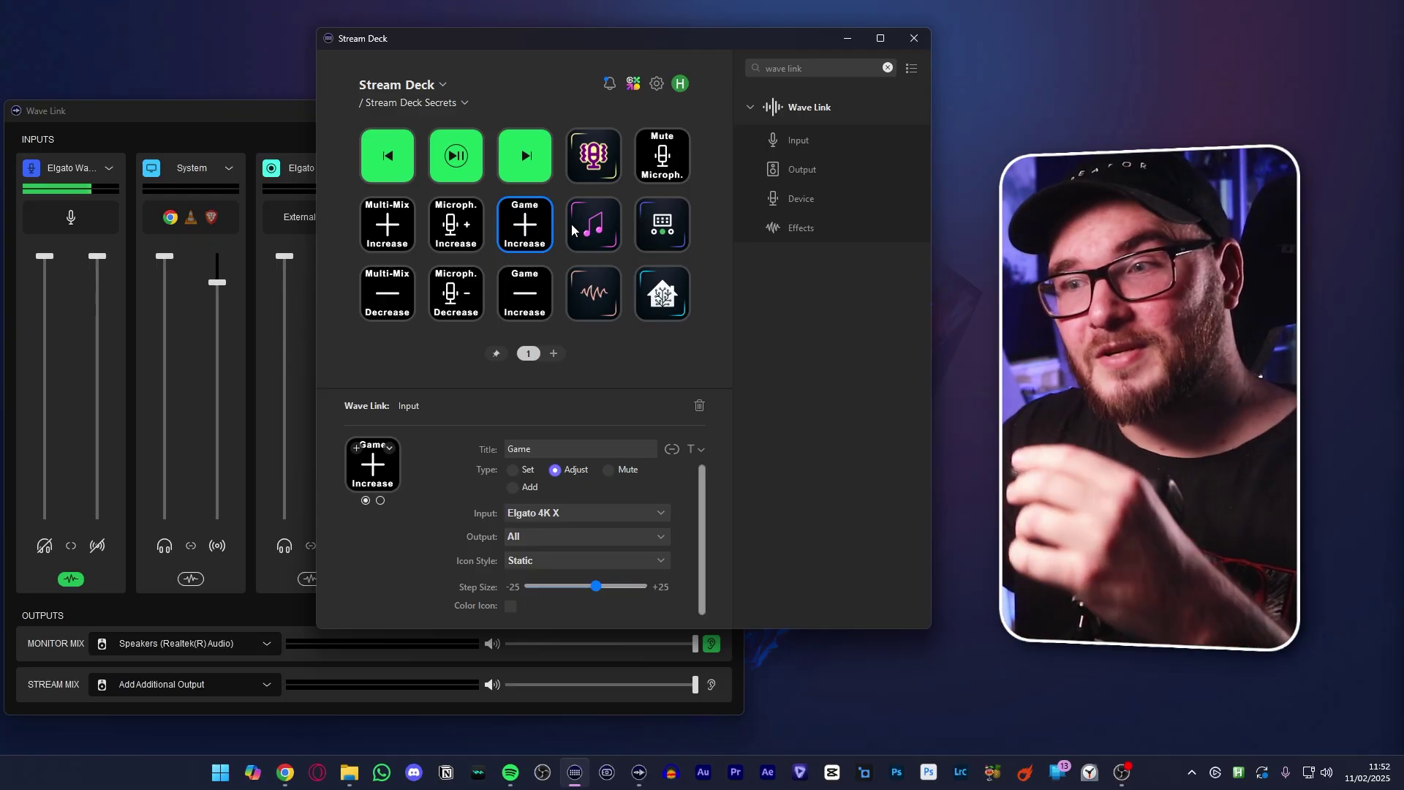
left_click(564, 227)
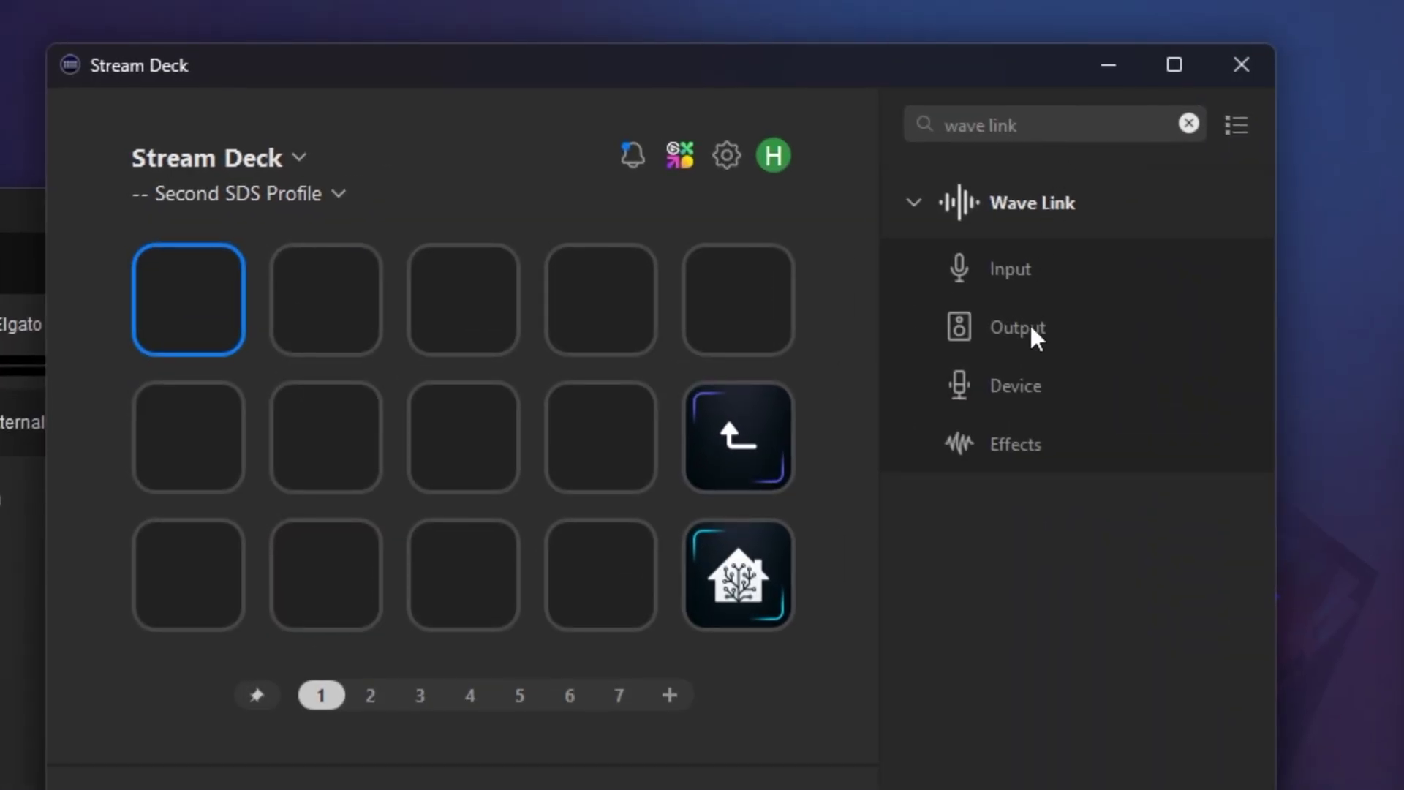
Put a Wave Link Output on the top-left key, set to Adjust for all outputs
left_click_drag(808, 169, 663, 162)
left_click_drag(744, 321, 191, 300)
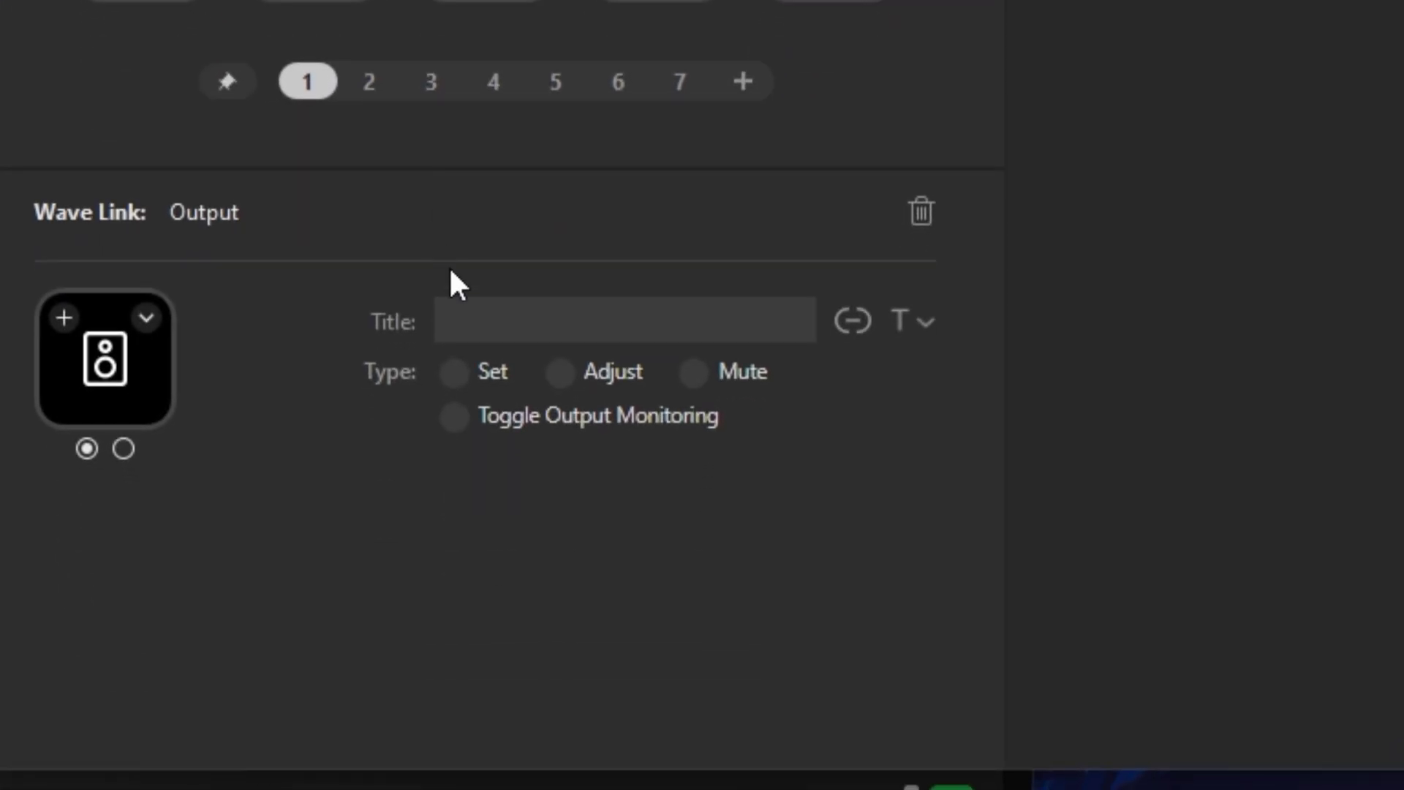
left_click(562, 375)
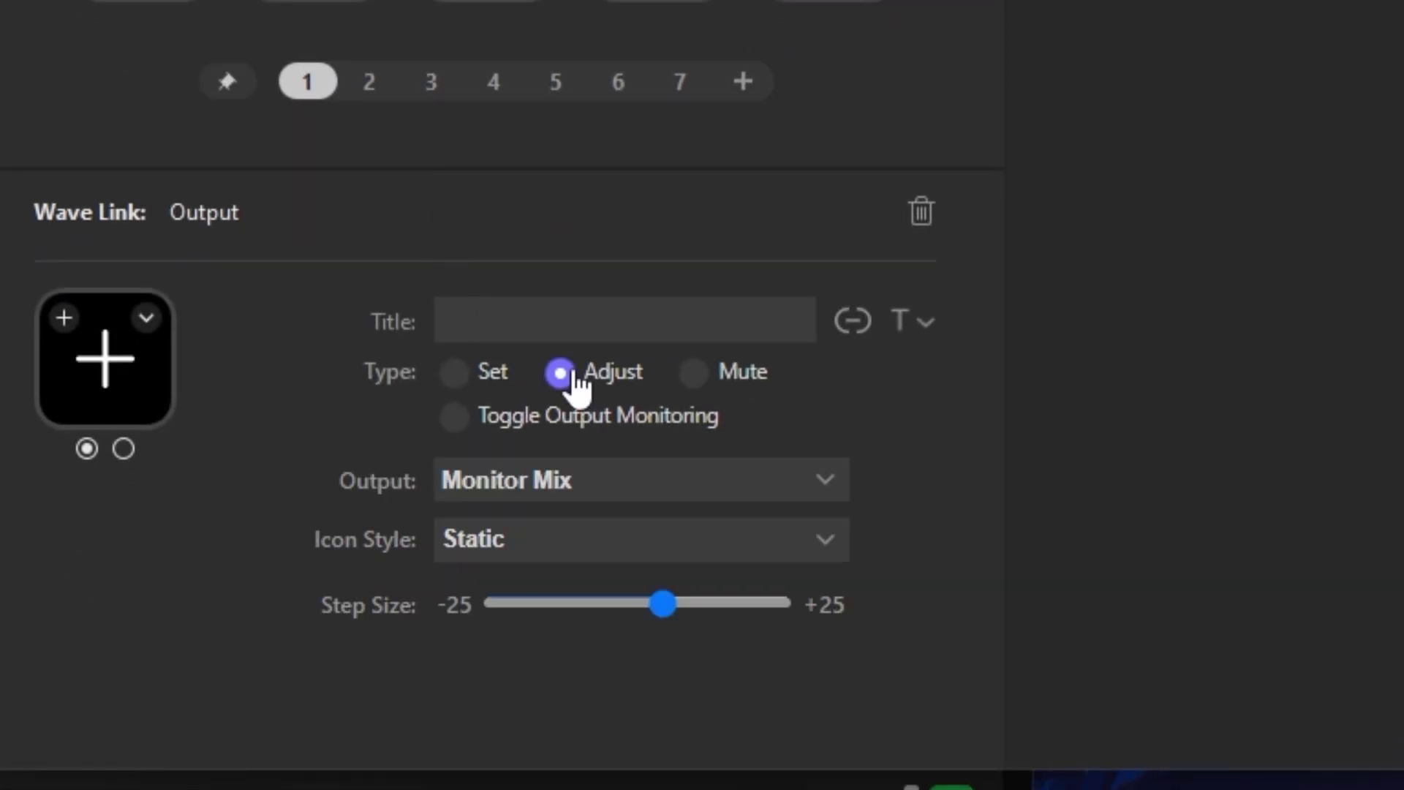
left_click(605, 485)
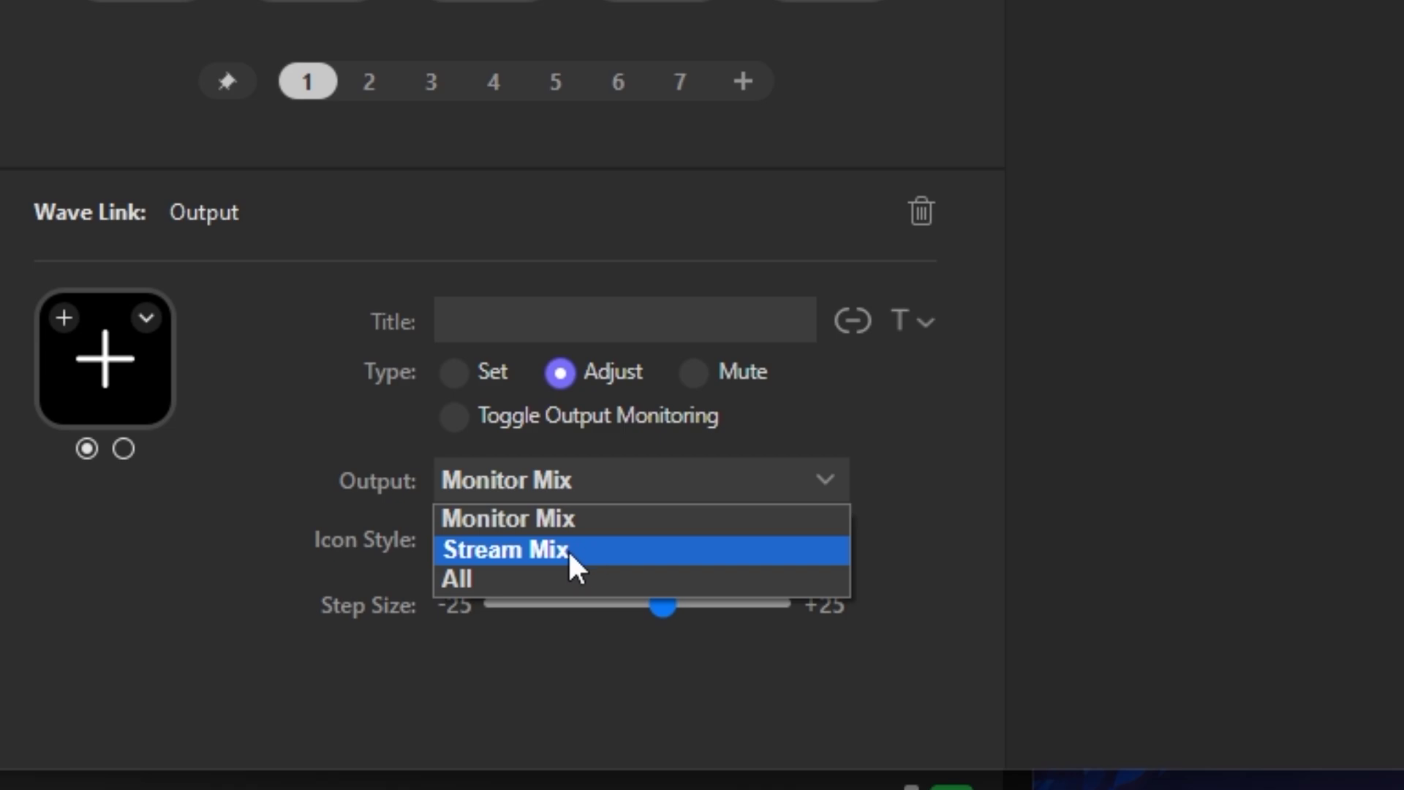
left_click(510, 580)
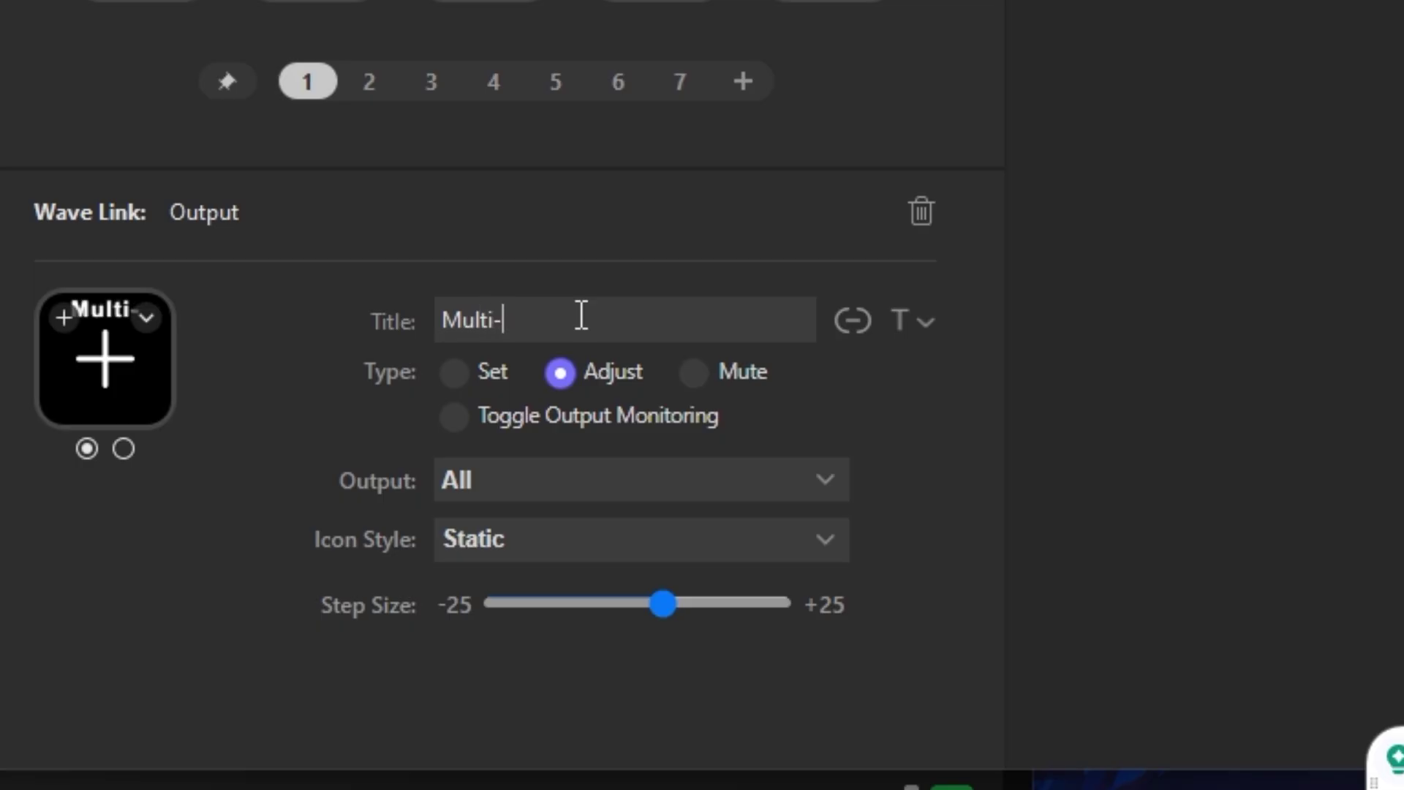
Copy the Multi-Mix key and paste it onto the empty key below
right_click(207, 276)
left_click(257, 337)
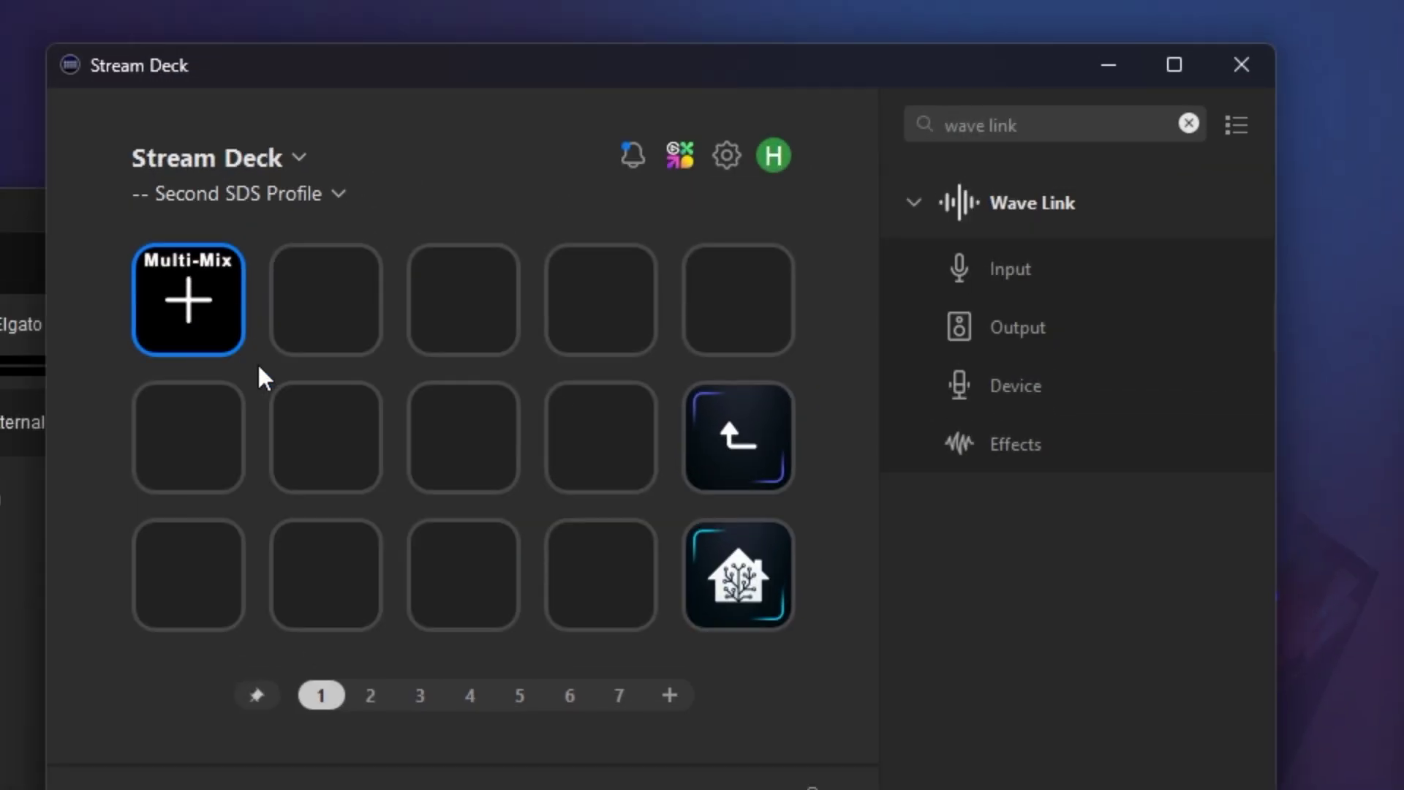
right_click(193, 416)
left_click(257, 422)
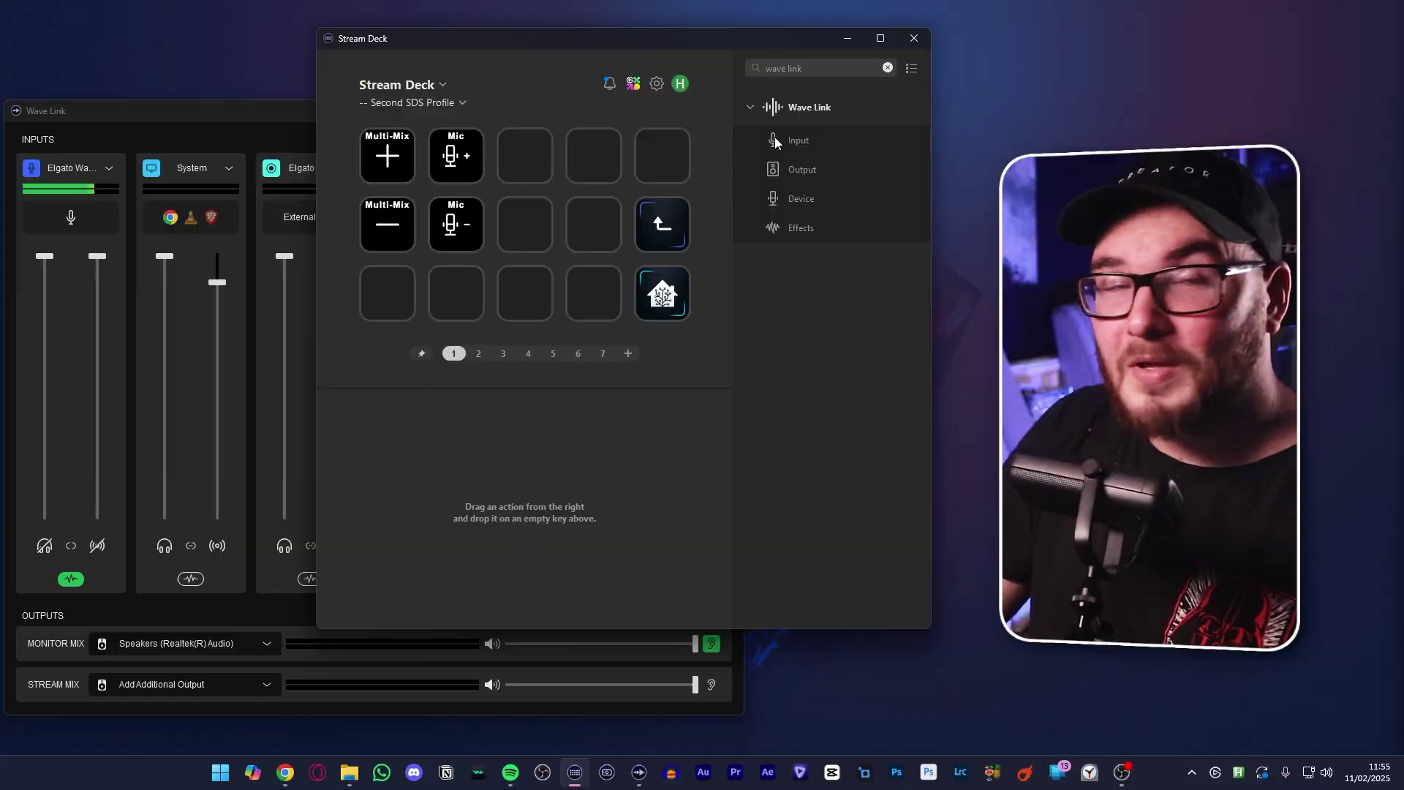
Put a Wave Link Input on the third key, set to Adjust the System input
left_click_drag(799, 141, 550, 149)
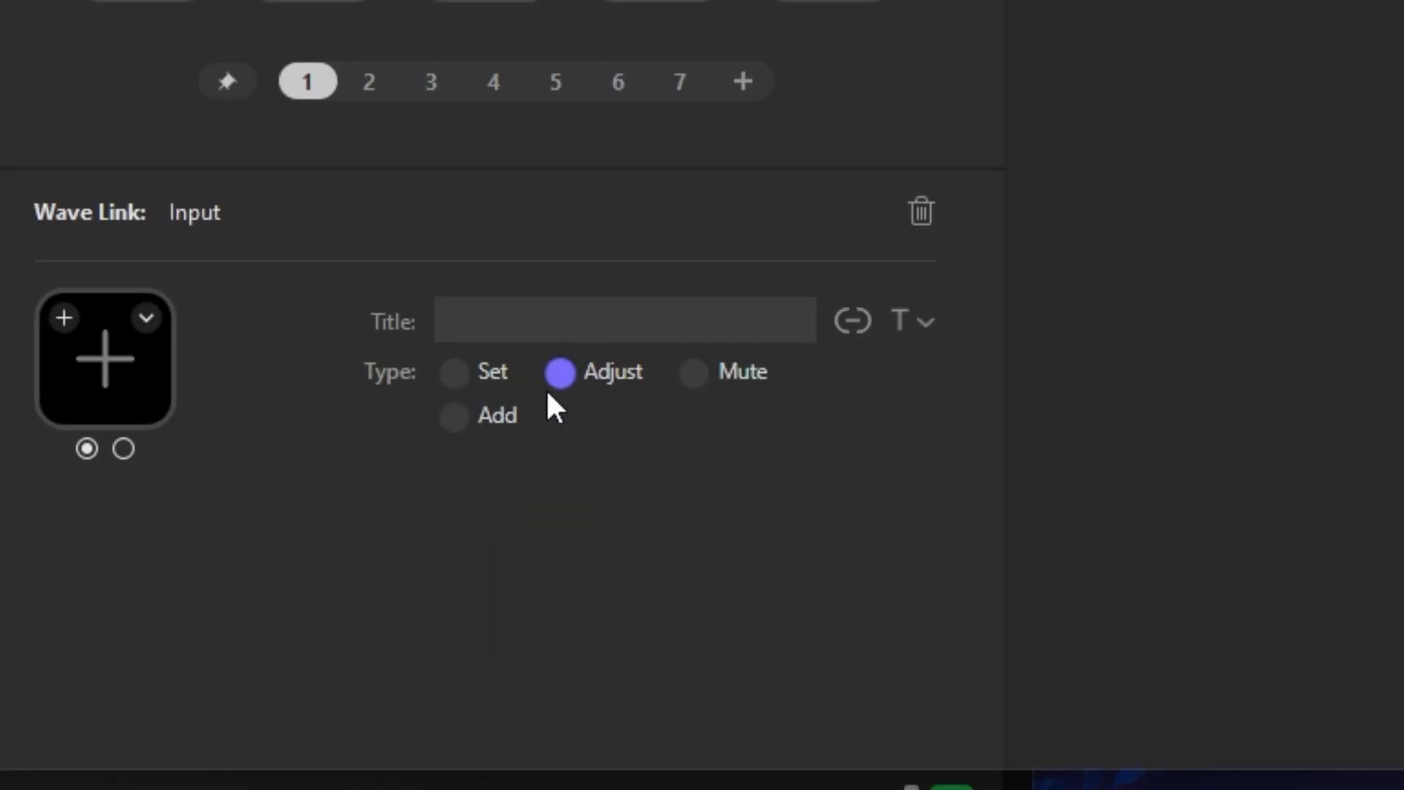
left_click(549, 391)
left_click(551, 480)
left_click(541, 532)
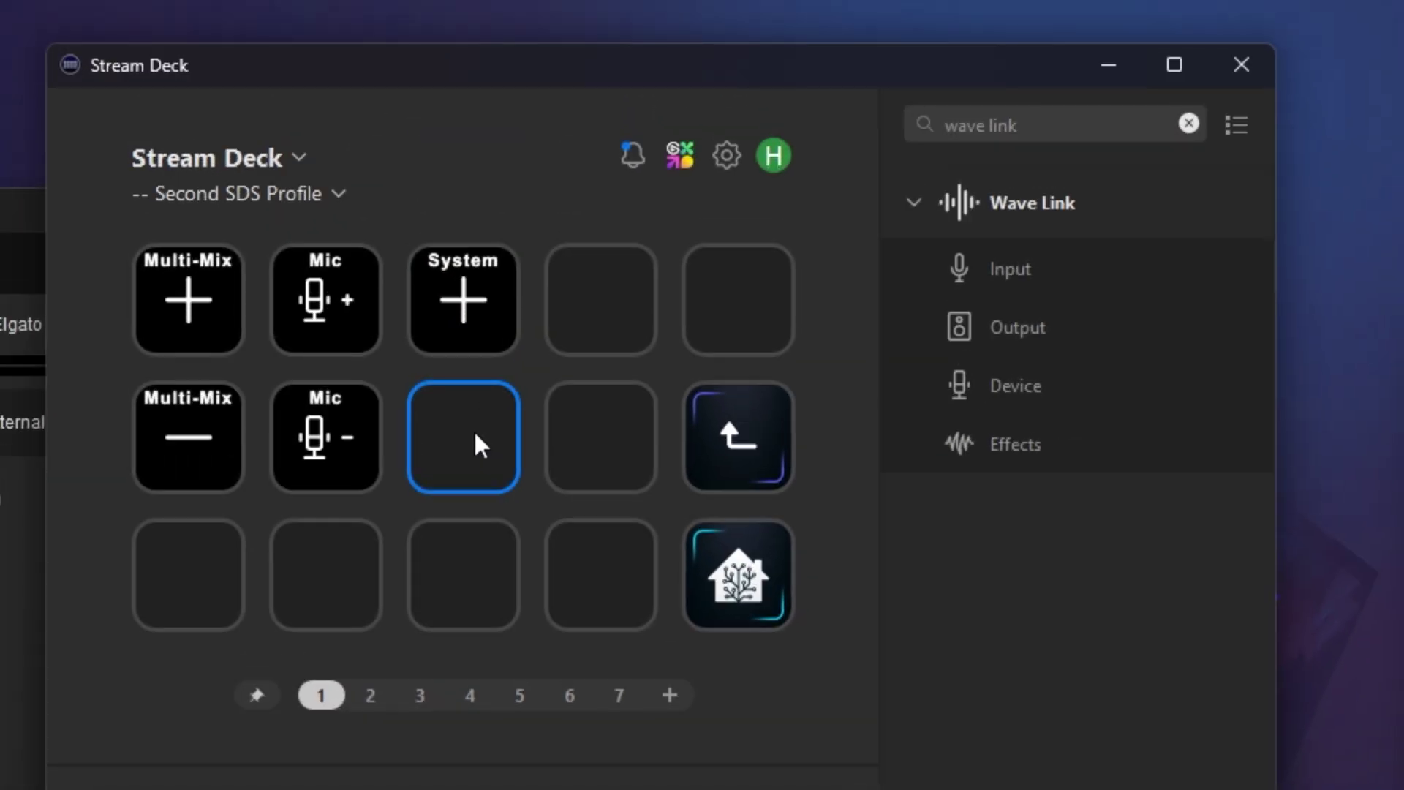
Paste the System key below it and give the copy a negative step size
right_click(473, 428)
left_click(537, 448)
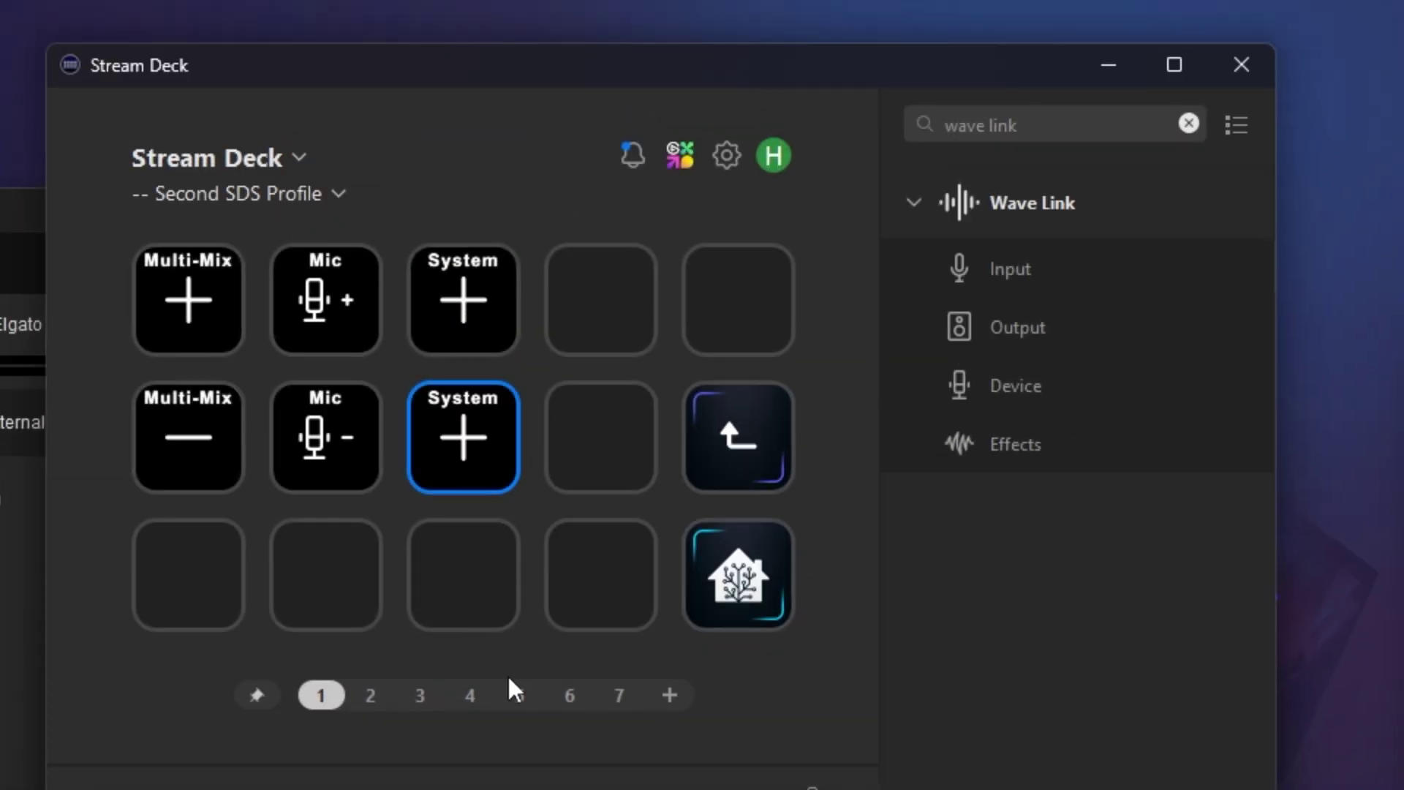
mouse_move(571, 789)
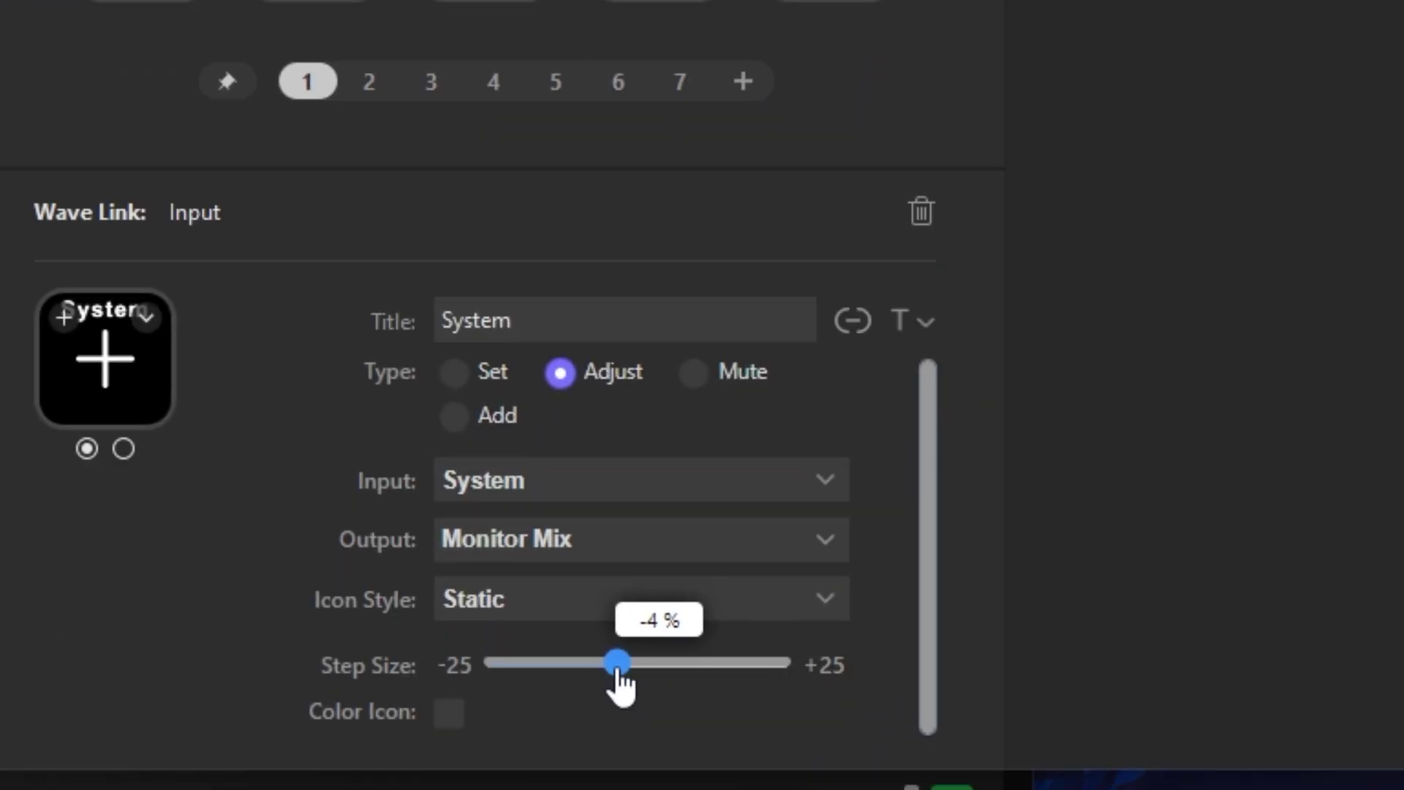
left_click(617, 662)
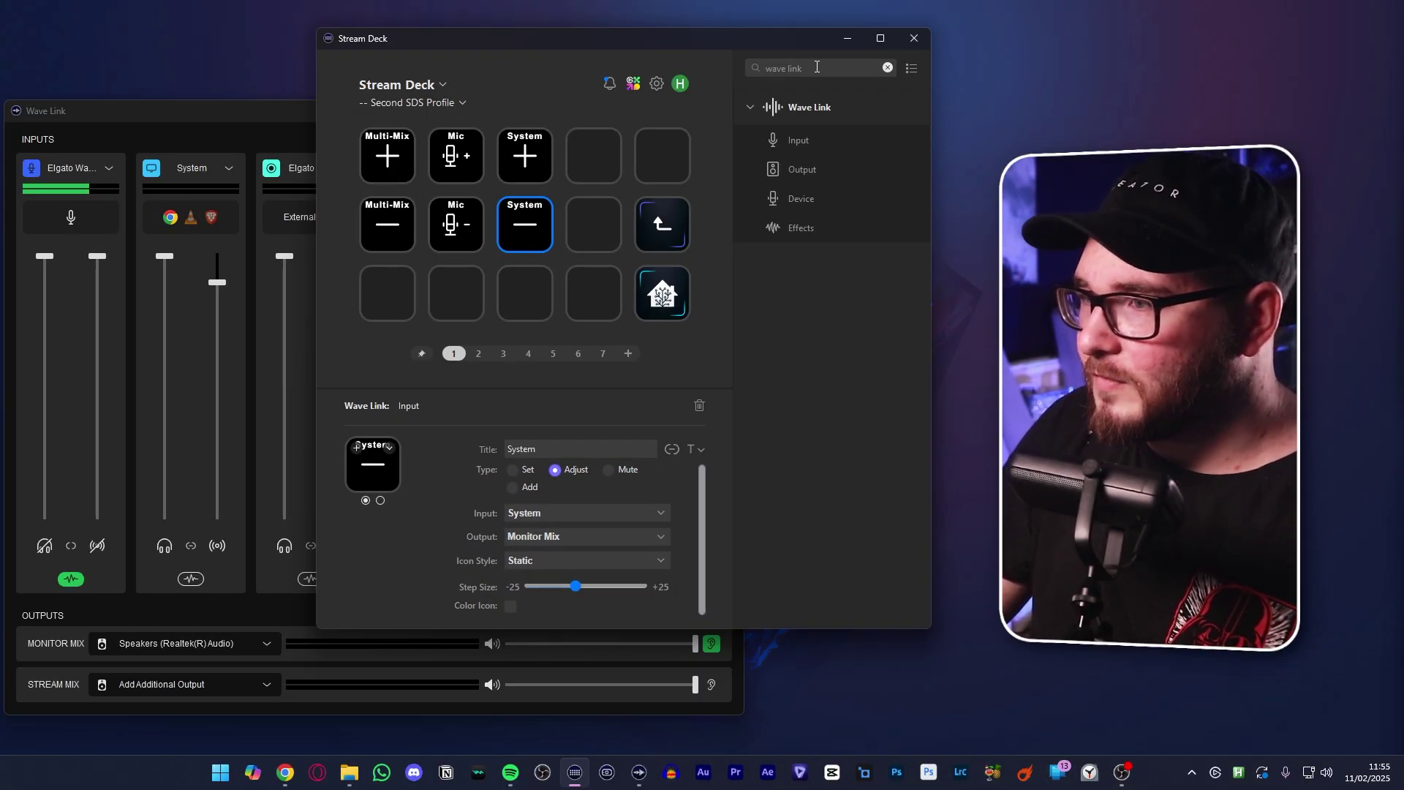
Search the actions for 'multi' and add a Multi Action to a key
left_click(888, 68)
type("multi")
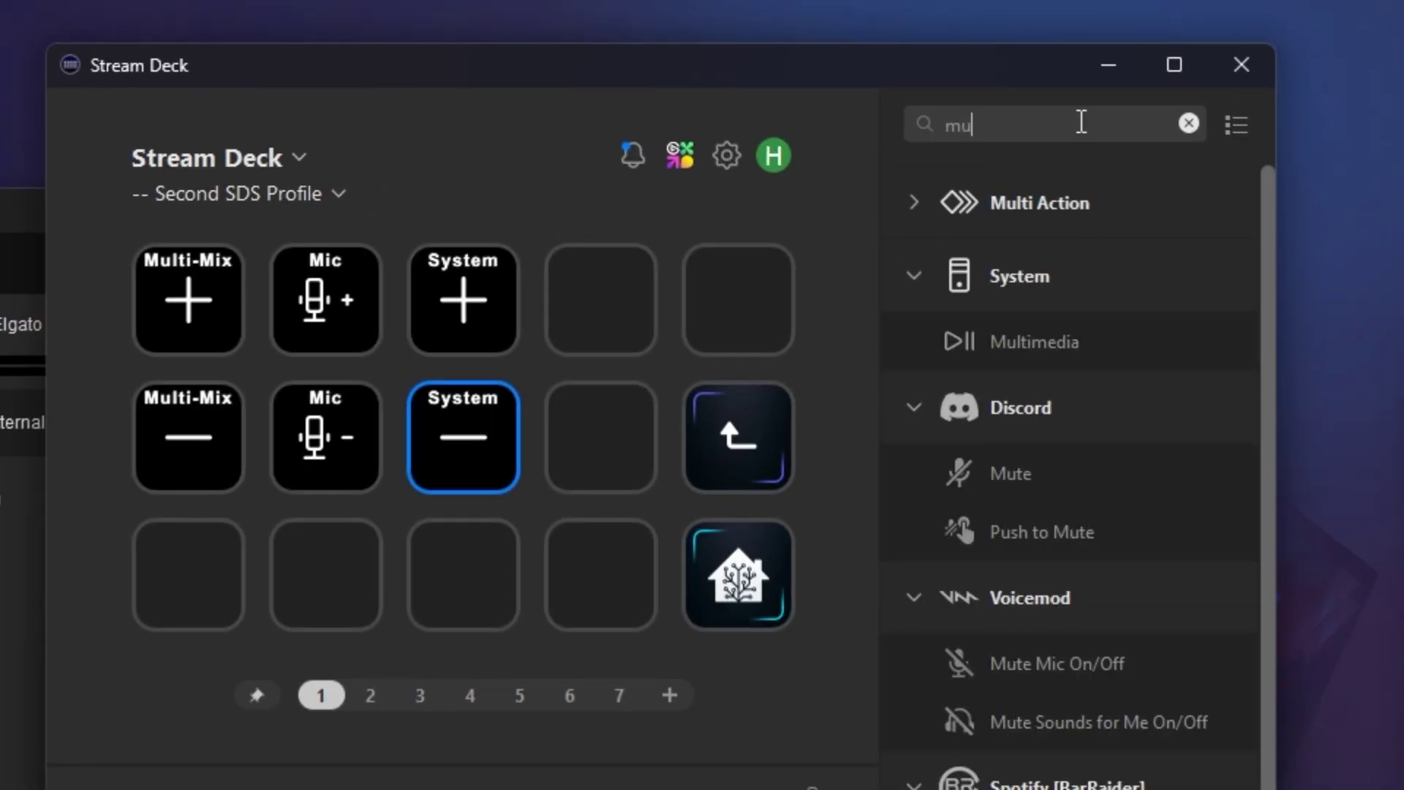
left_click(914, 202)
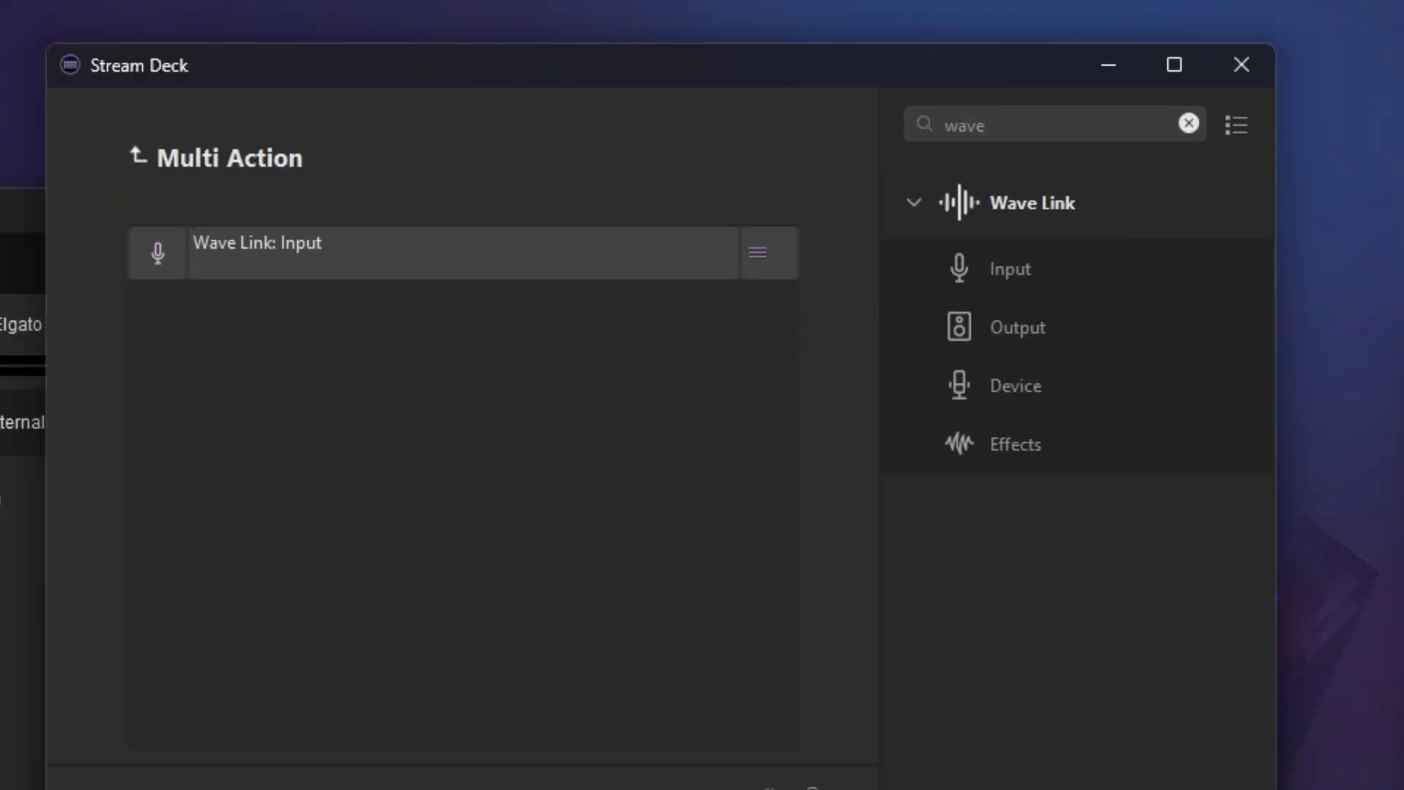
Set the two Wave Link Input actions to control Elgato 4K X and Music
left_click(604, 498)
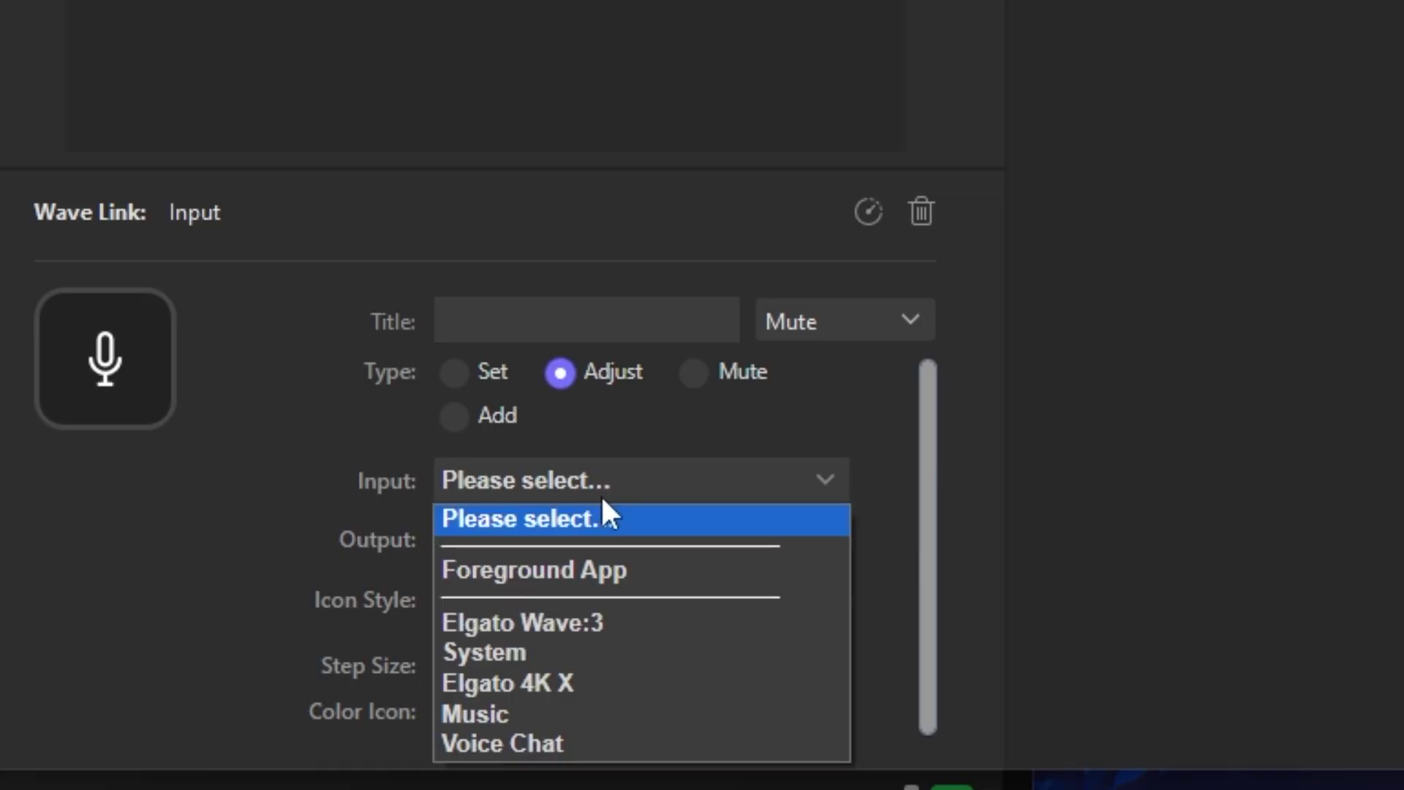
left_click(515, 685)
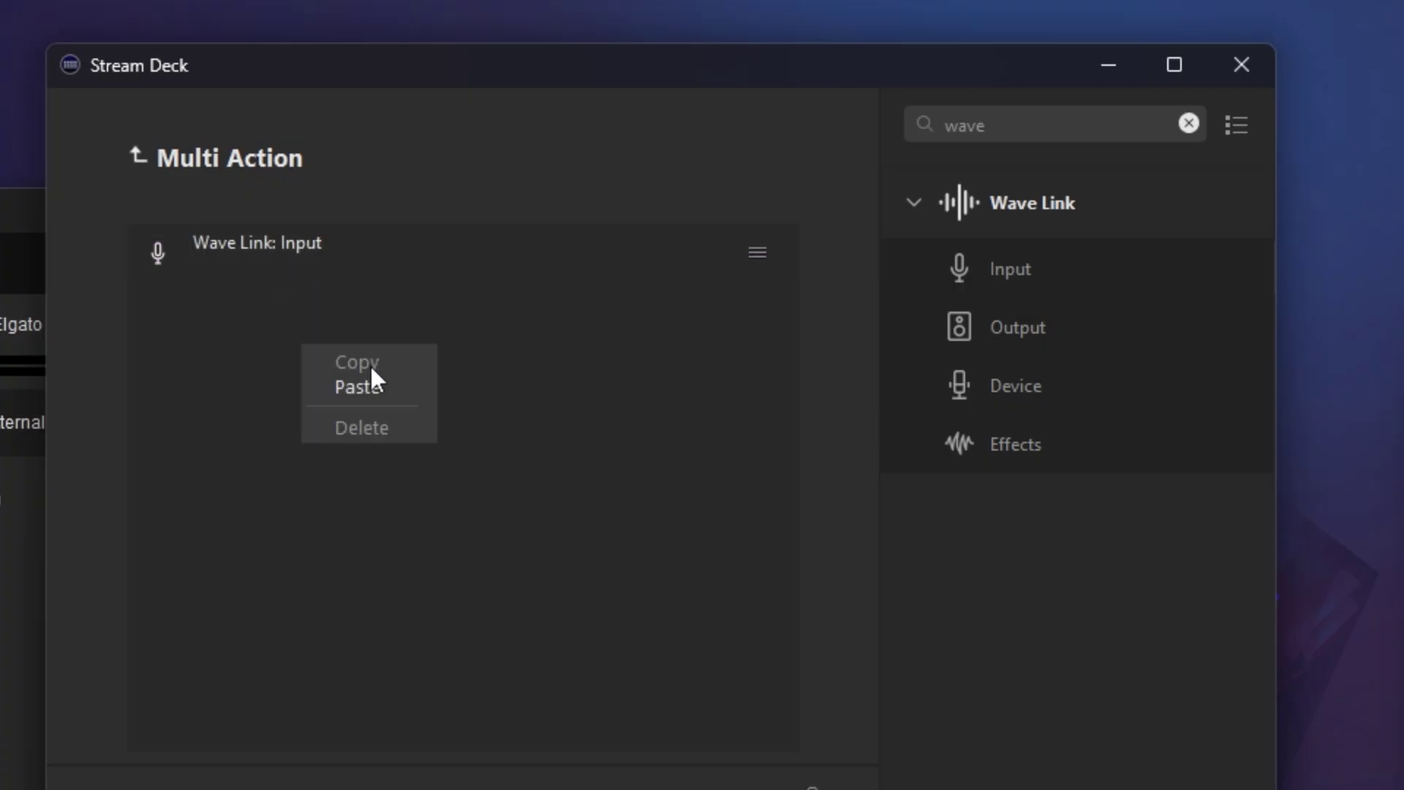
left_click(643, 478)
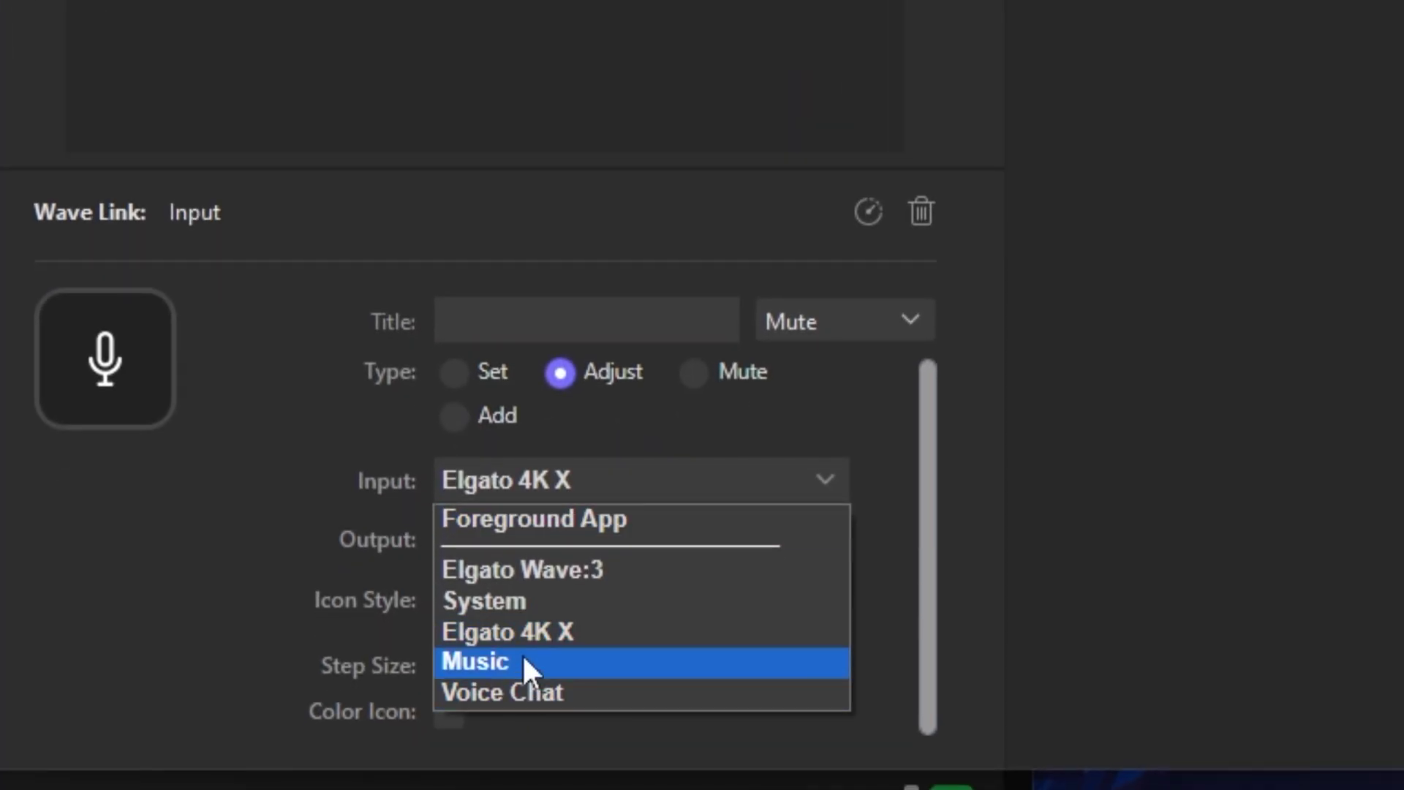
left_click(523, 659)
mouse_move(662, 666)
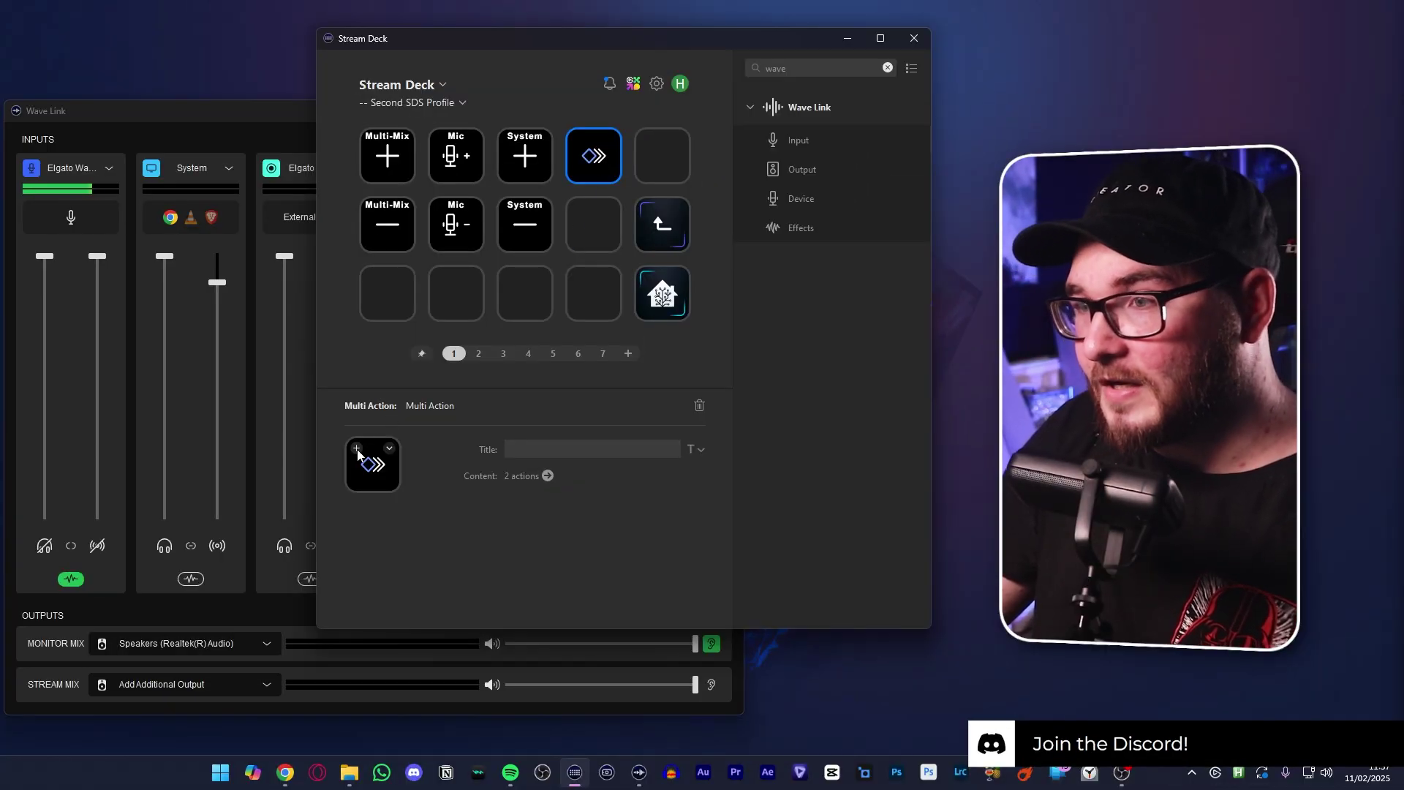
Give the multi-action key the circled plus icon from the Icon Library
left_click(366, 459)
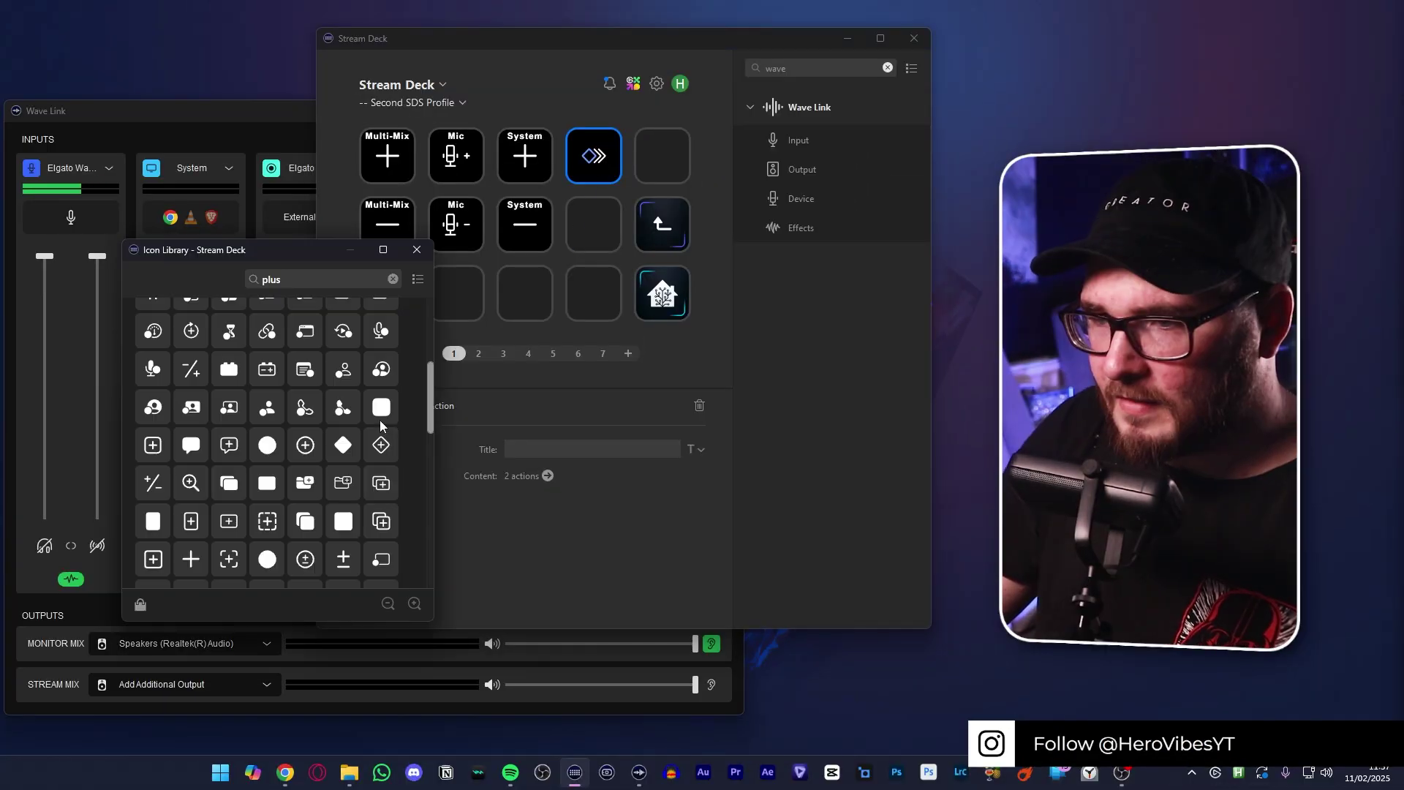
scroll(336, 453, "down", 3)
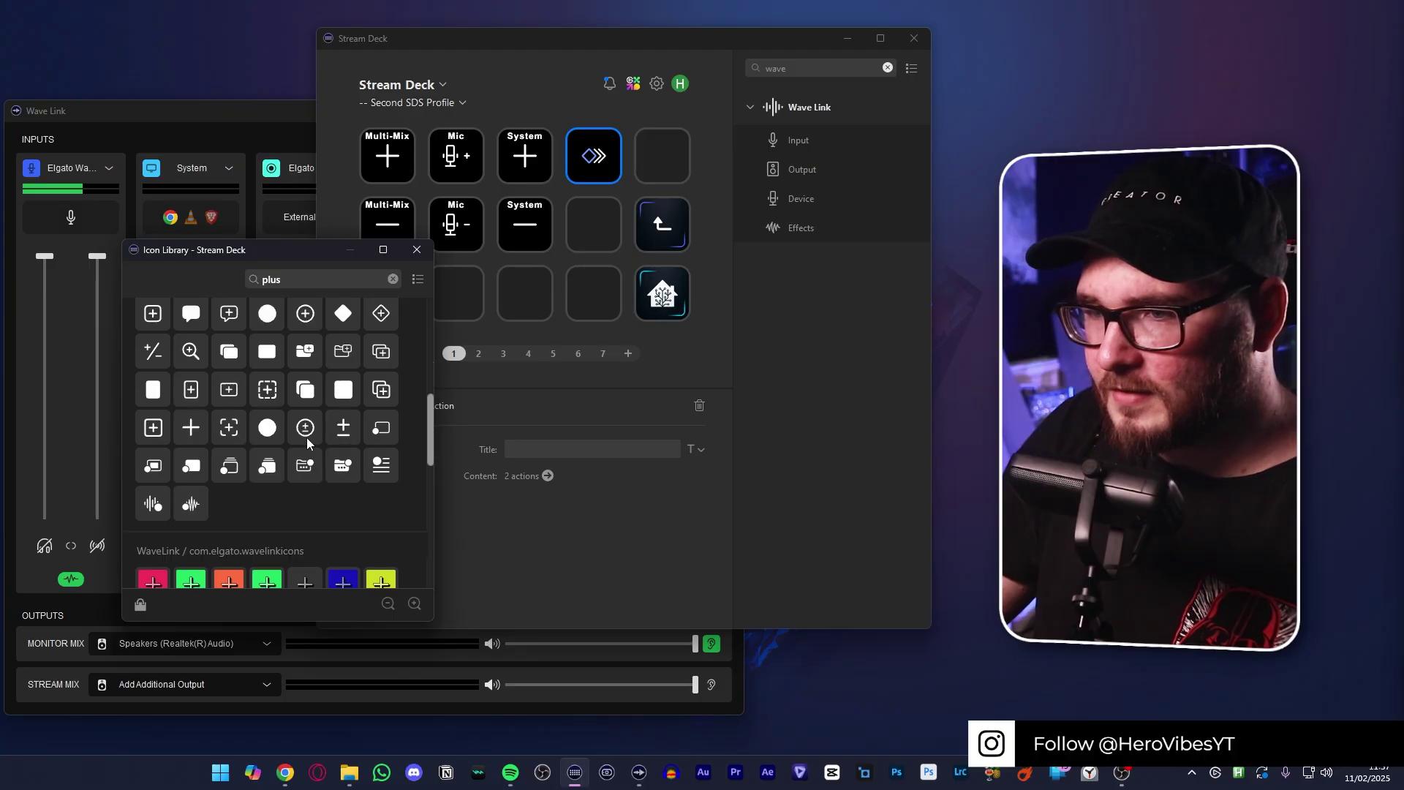
left_click(305, 322)
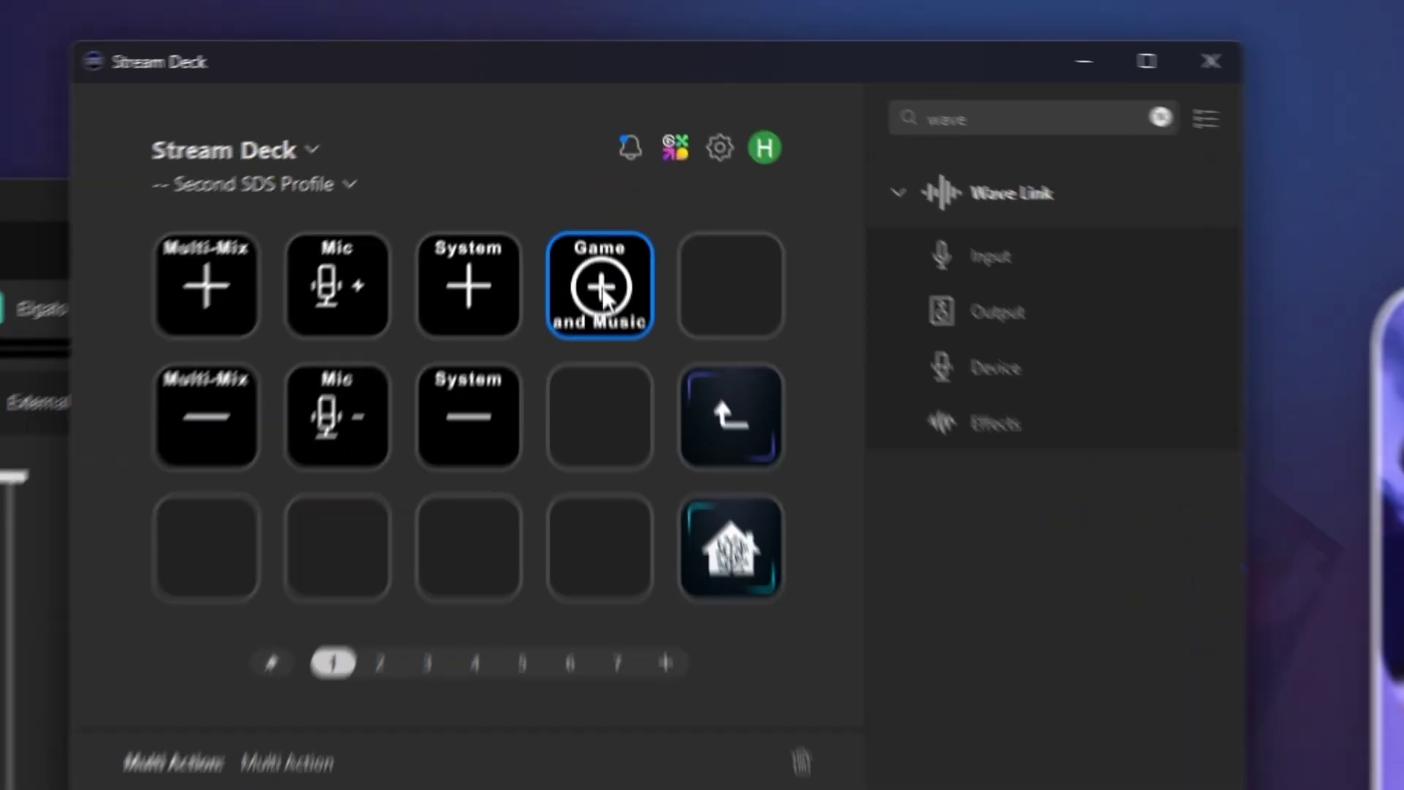
Copy the Game and Music key and open the copy's Wave Link input action for editing
right_click(594, 157)
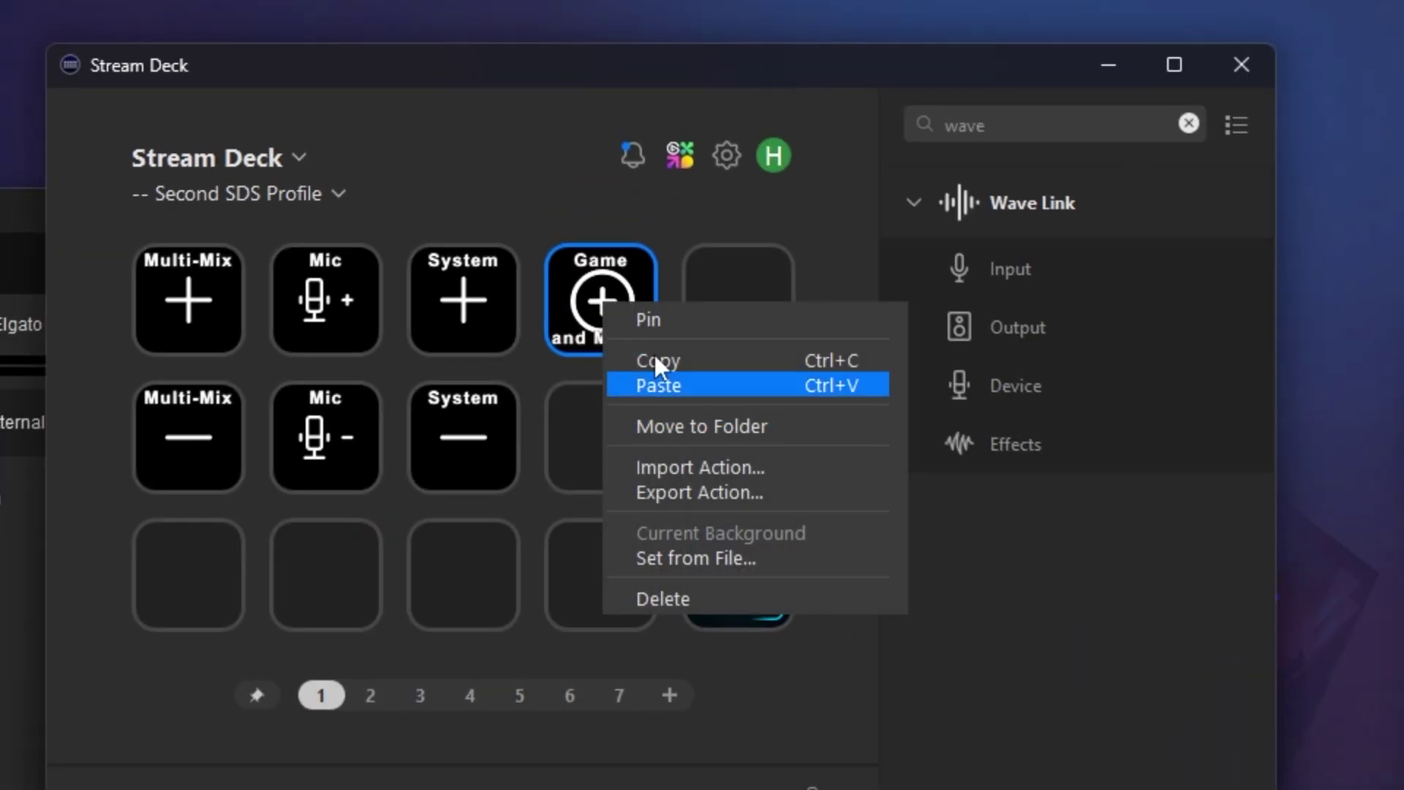
left_click(681, 364)
double_click(585, 446)
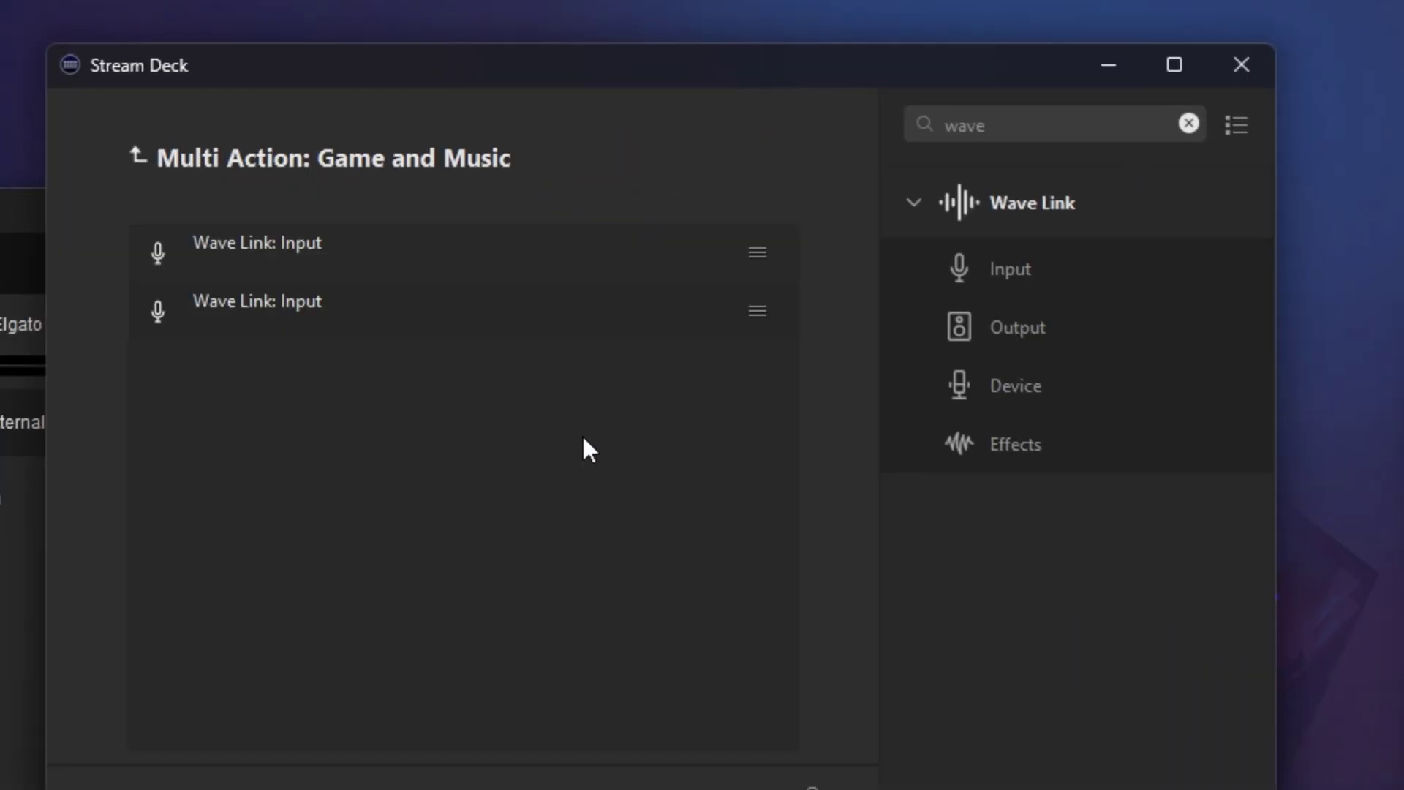
left_click(319, 289)
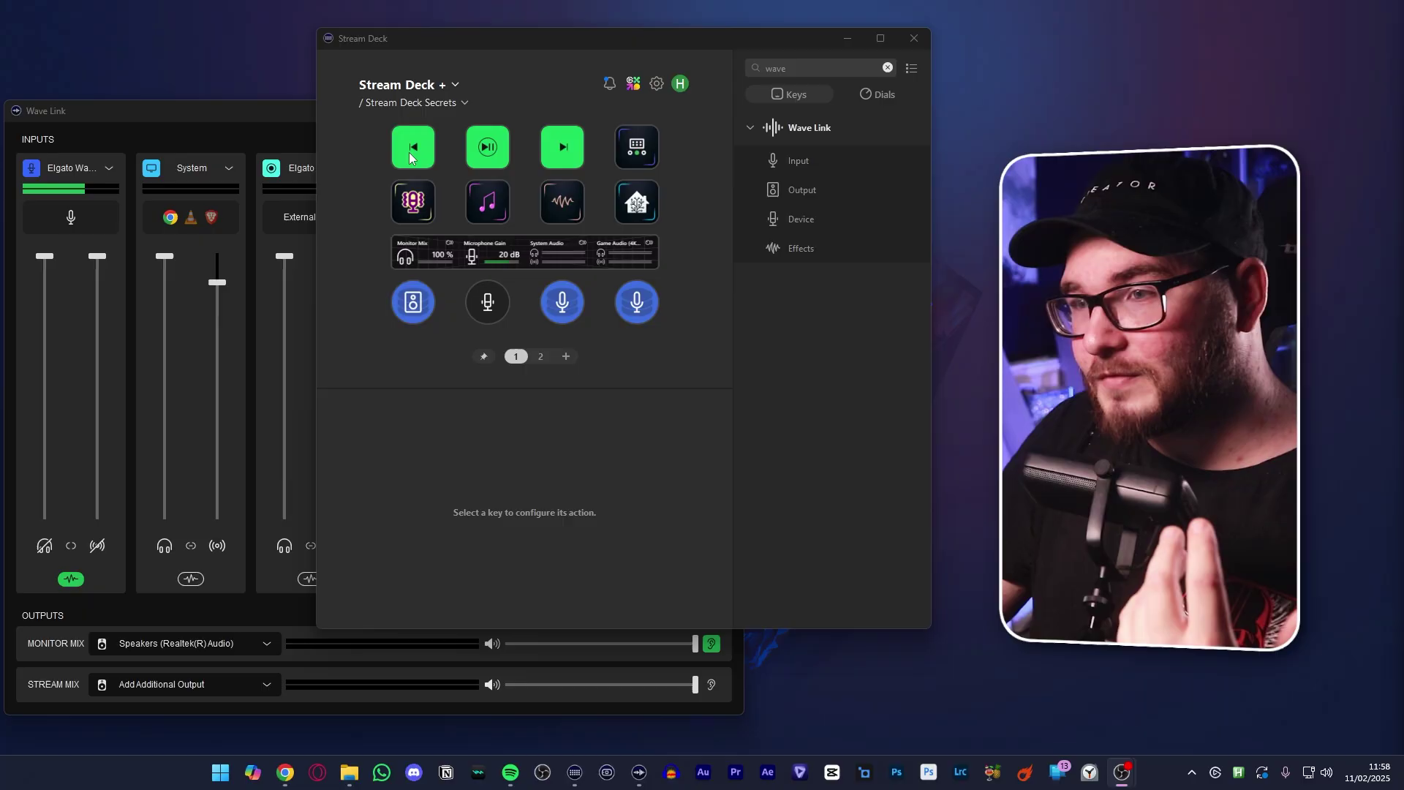
Inside the waveform folder, show the Microphone Gain dial's Adjust Gain, level meter and volume slider settings
left_click(420, 204)
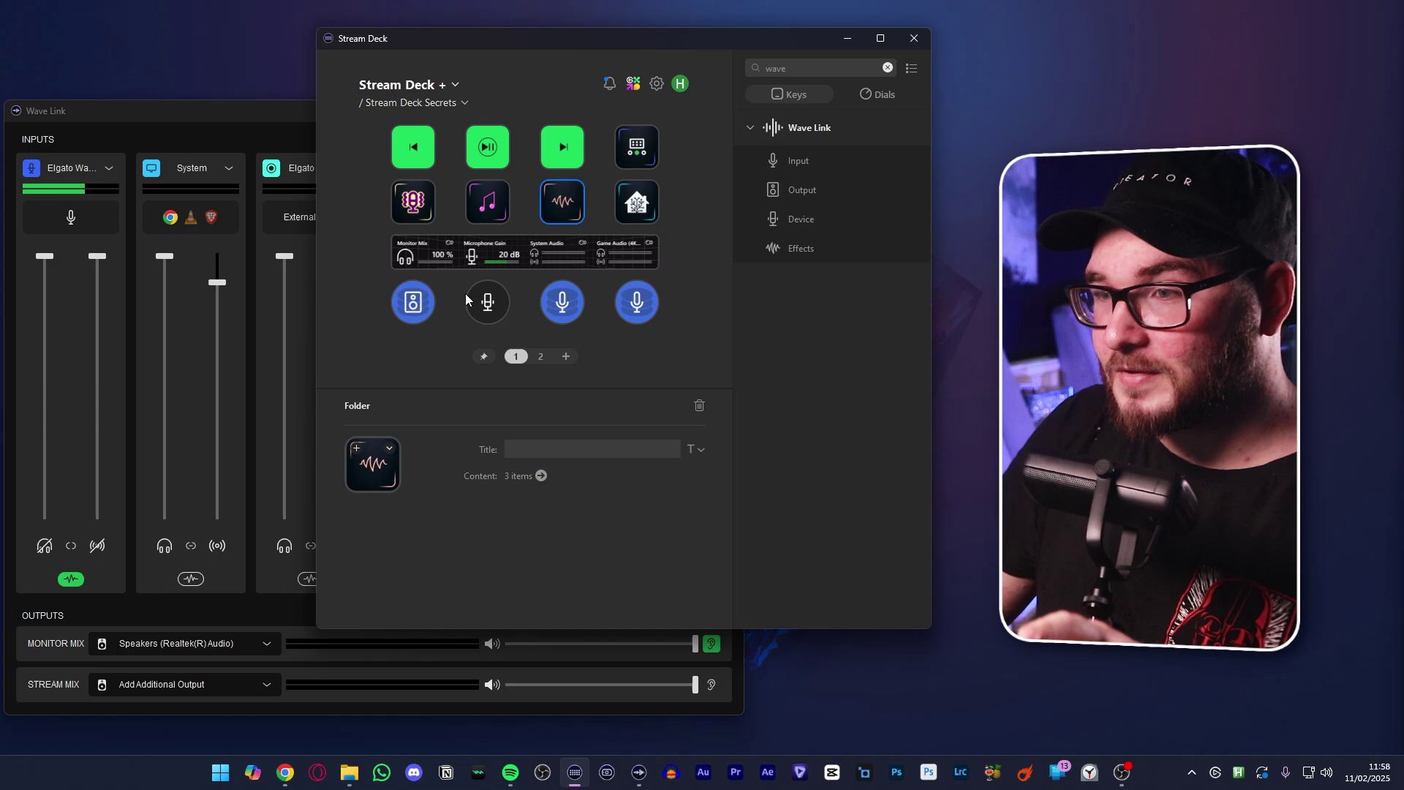
left_click(503, 309)
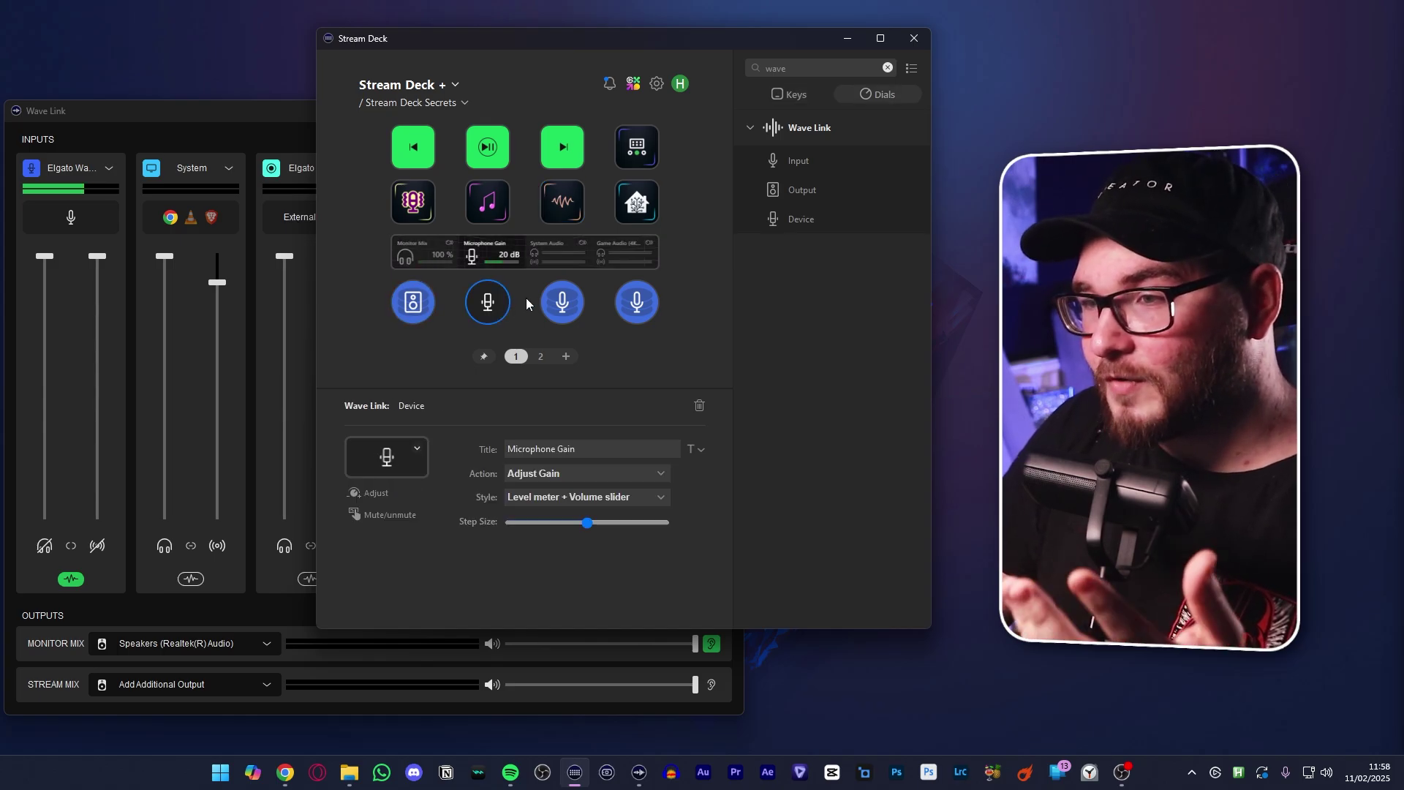